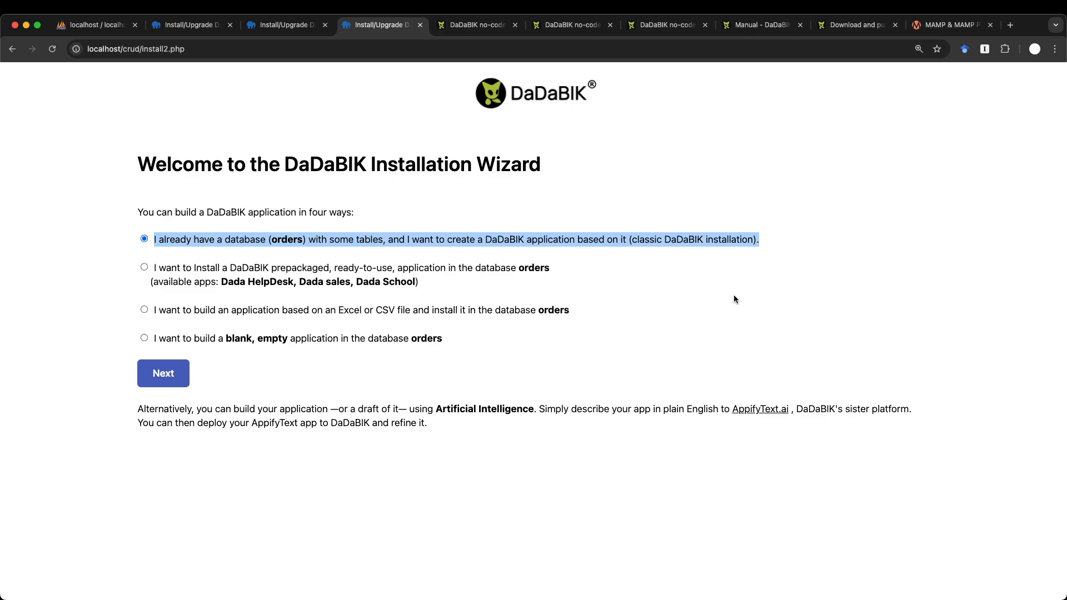
- Clear the accidental text selection on the installation wizard page
click(733, 298)
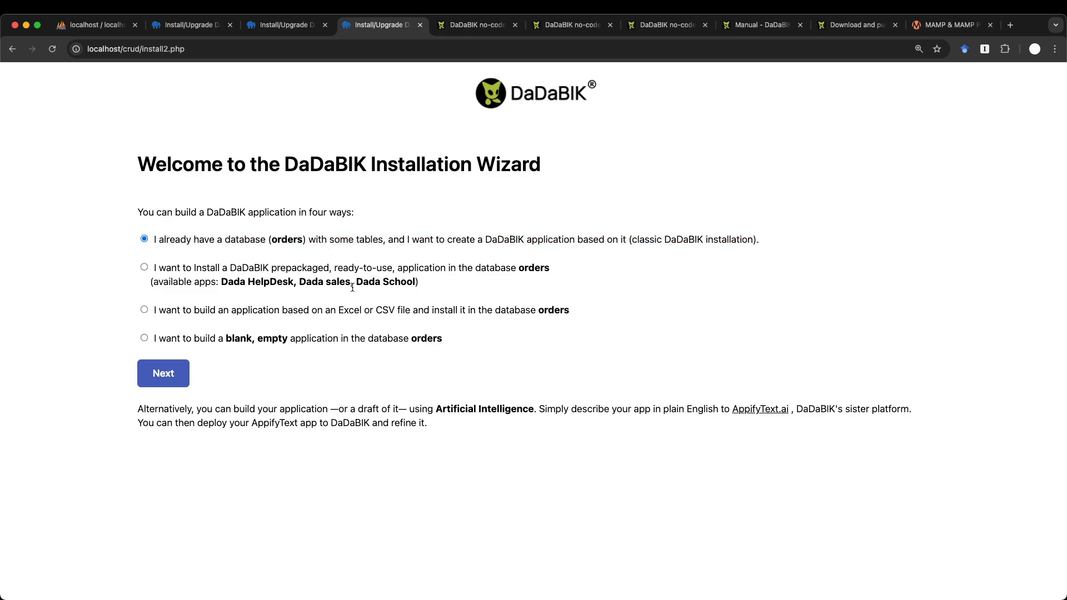
- Continue with the classic option, enter an installation password rated FINE, and install
click(174, 379)
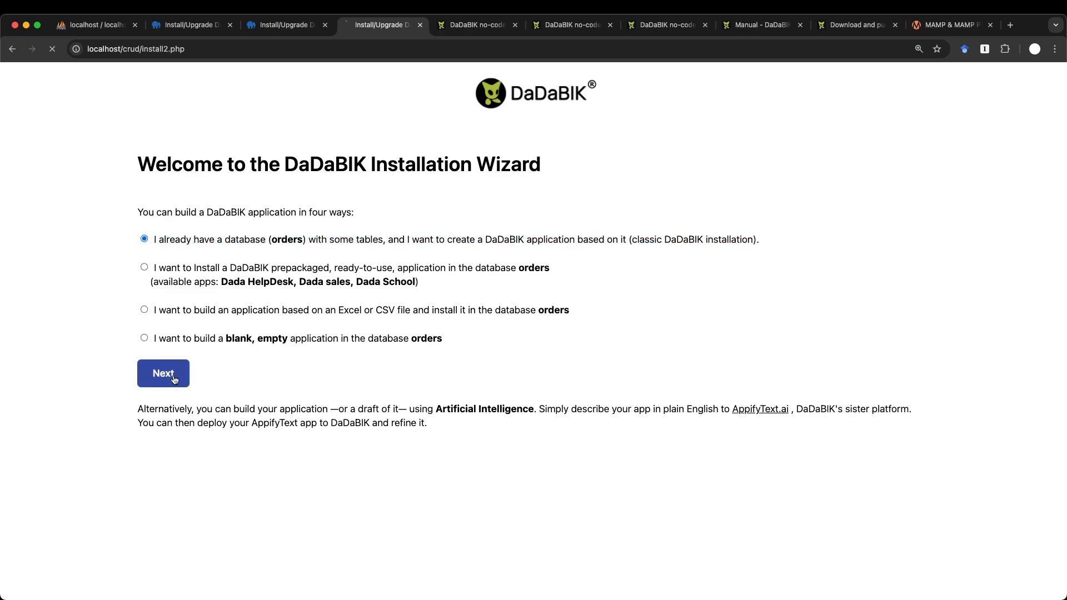
click(175, 204)
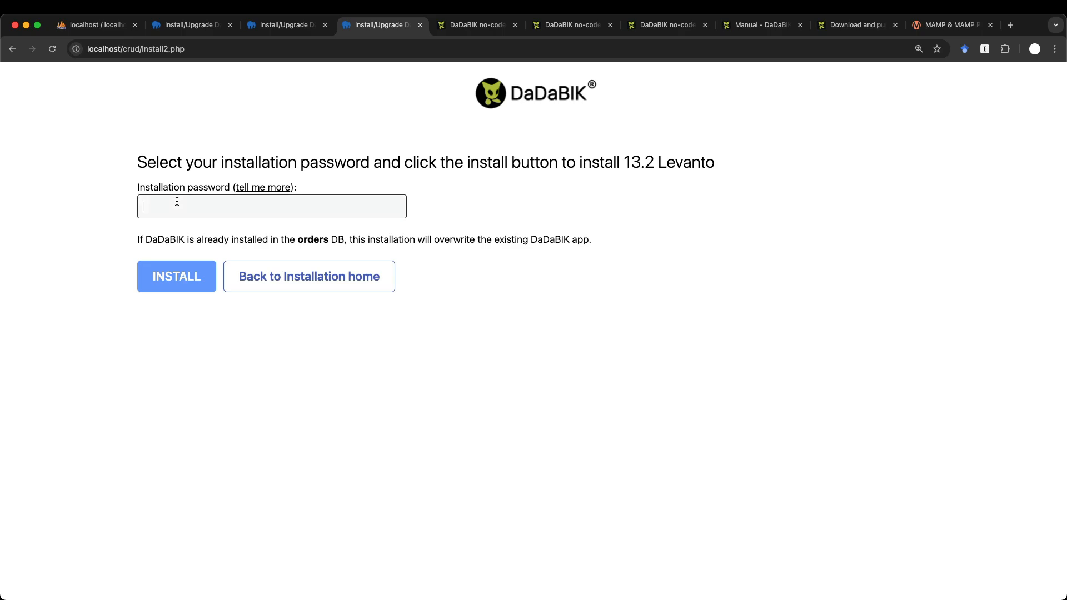
text(••••)
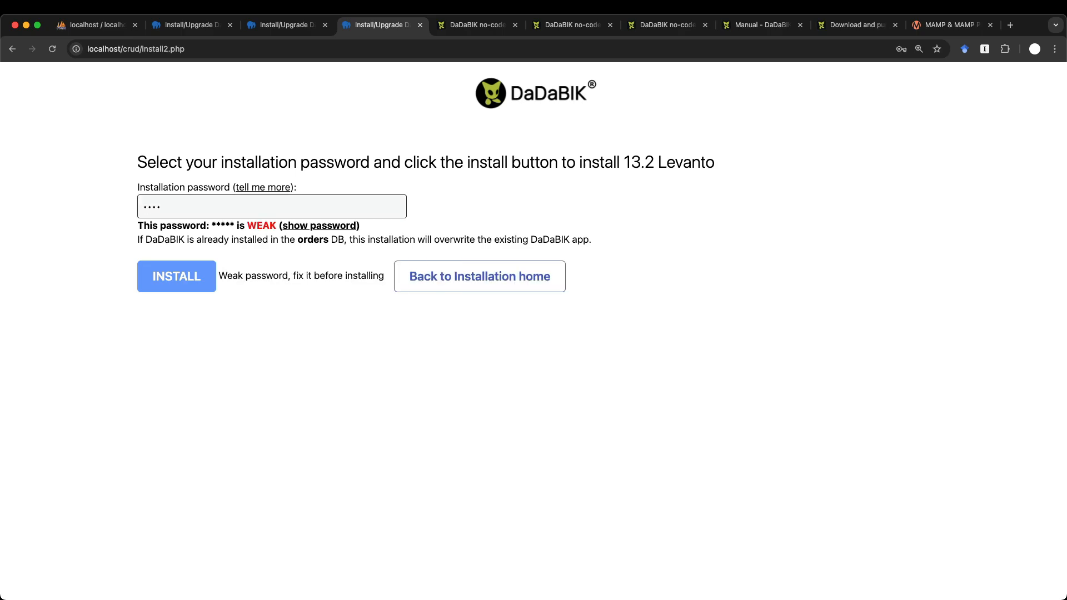
text(••••)
click(199, 352)
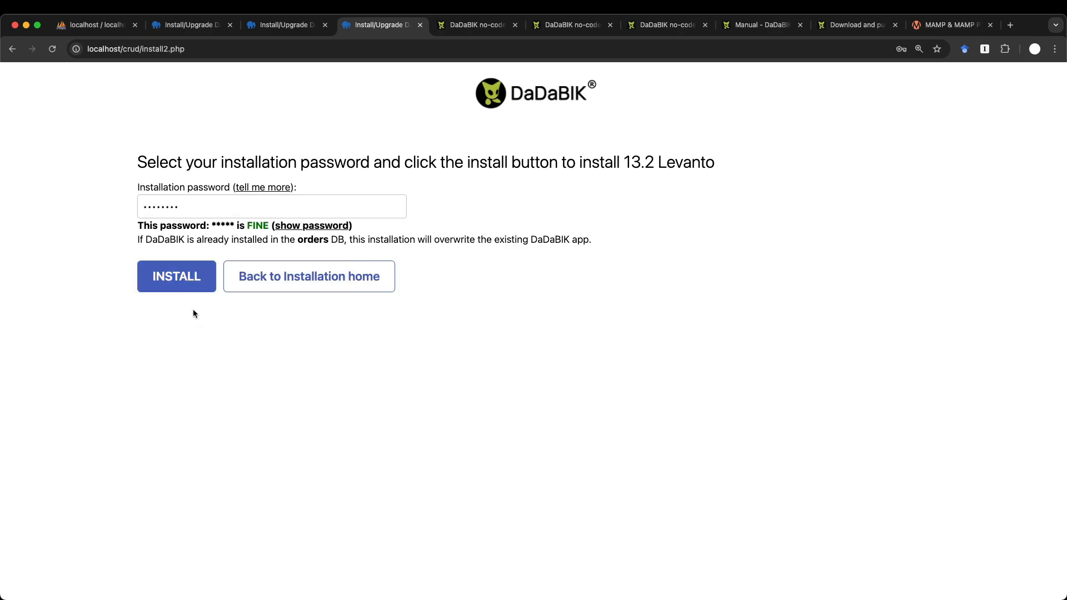
click(185, 270)
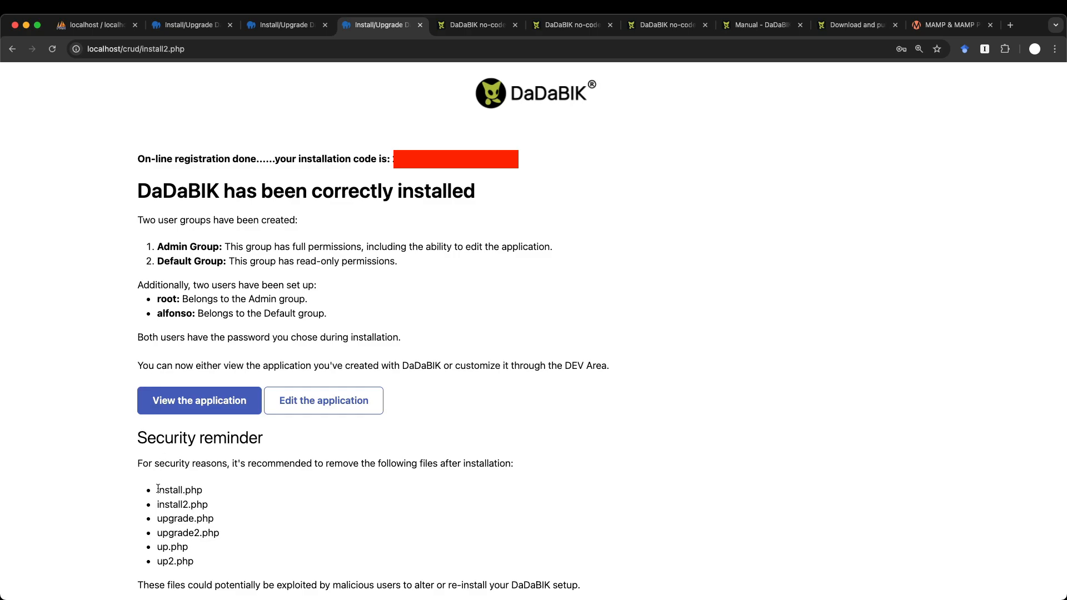
drag(157, 491, 203, 563)
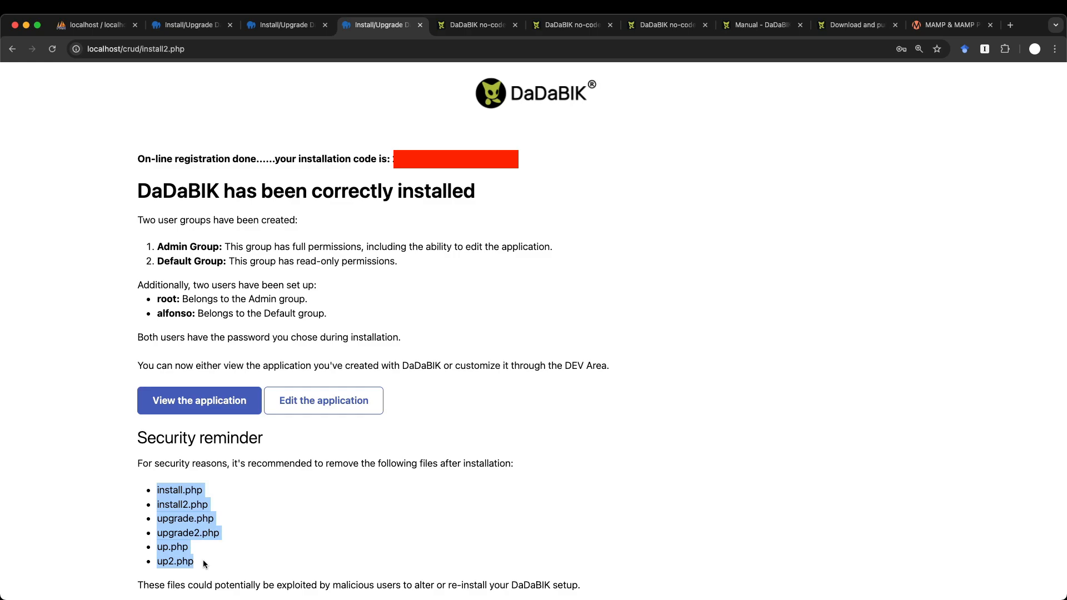
click(245, 515)
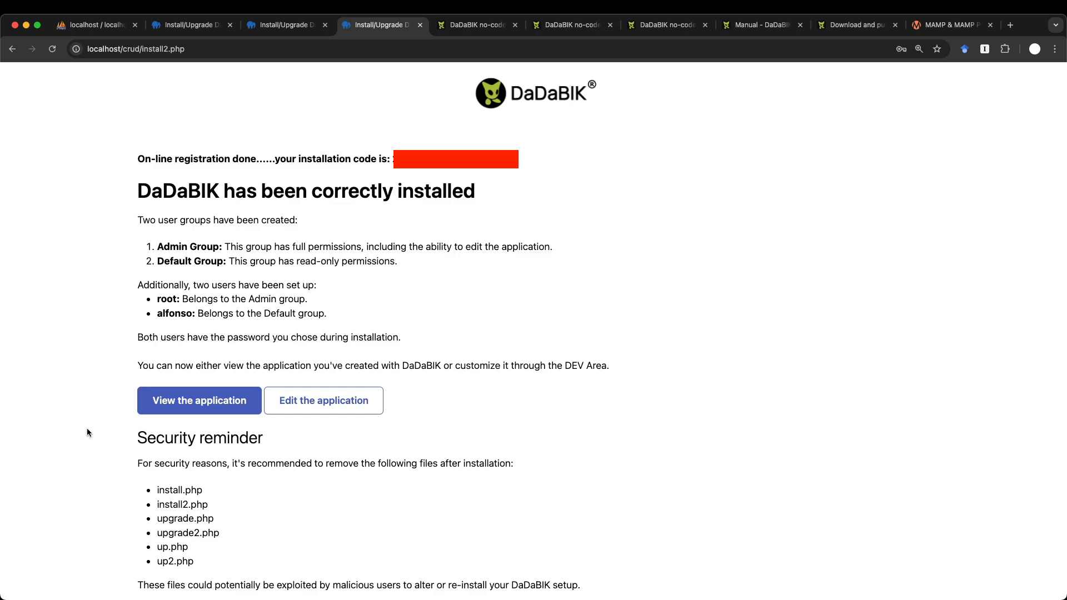
click(205, 403)
- Log in to the new application as root with the administrator password
click(462, 241)
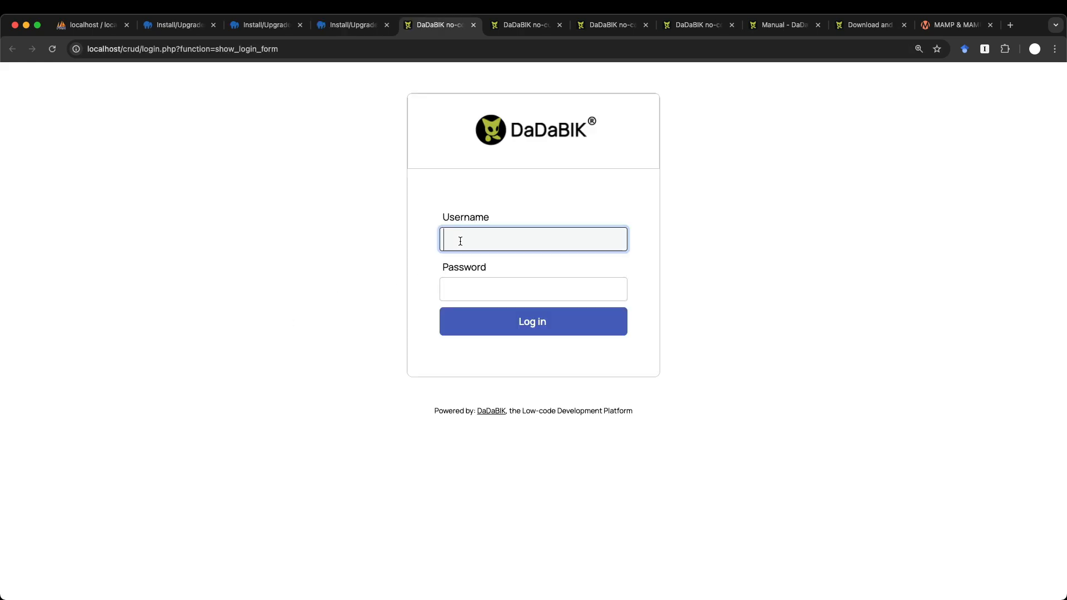
text(root)
key(Tab)
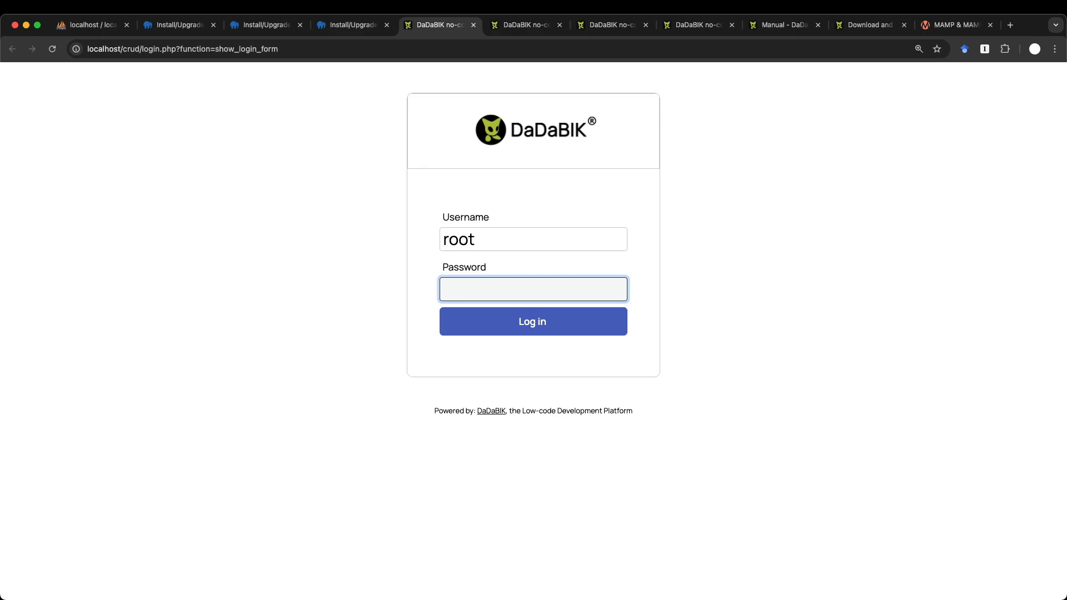
text(••••••••)
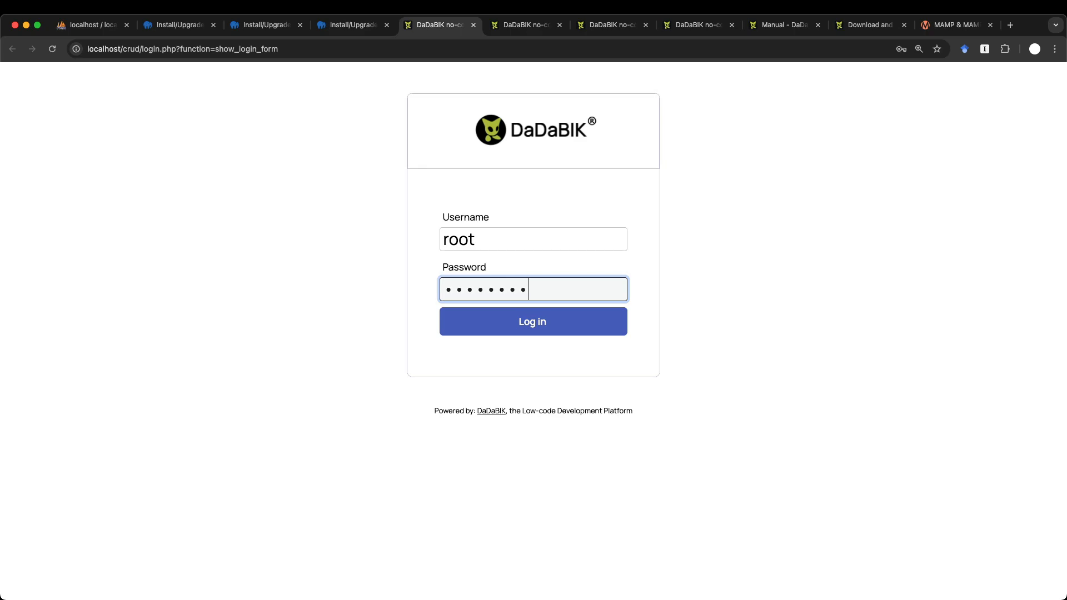
click(560, 328)
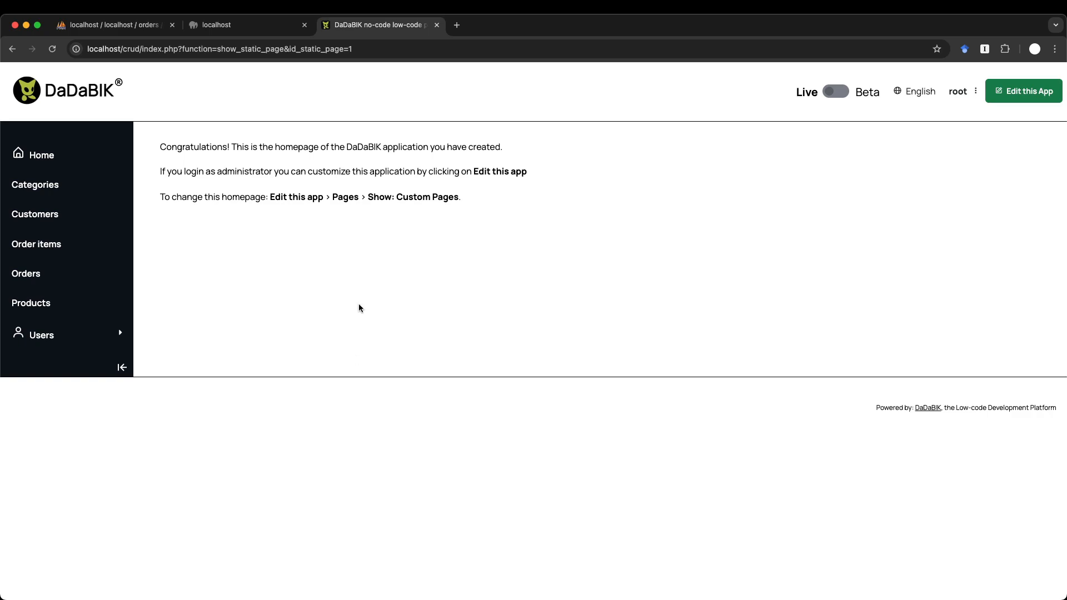
- Browse the Categories, Customers, Order items, Orders and Products tables, then begin a new product
click(31, 190)
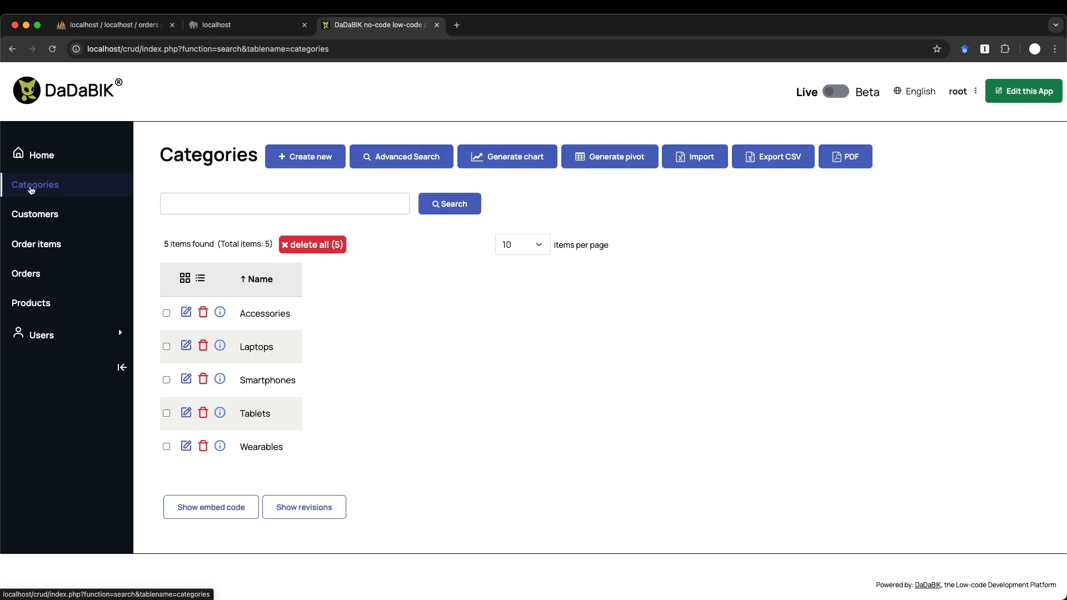
click(35, 222)
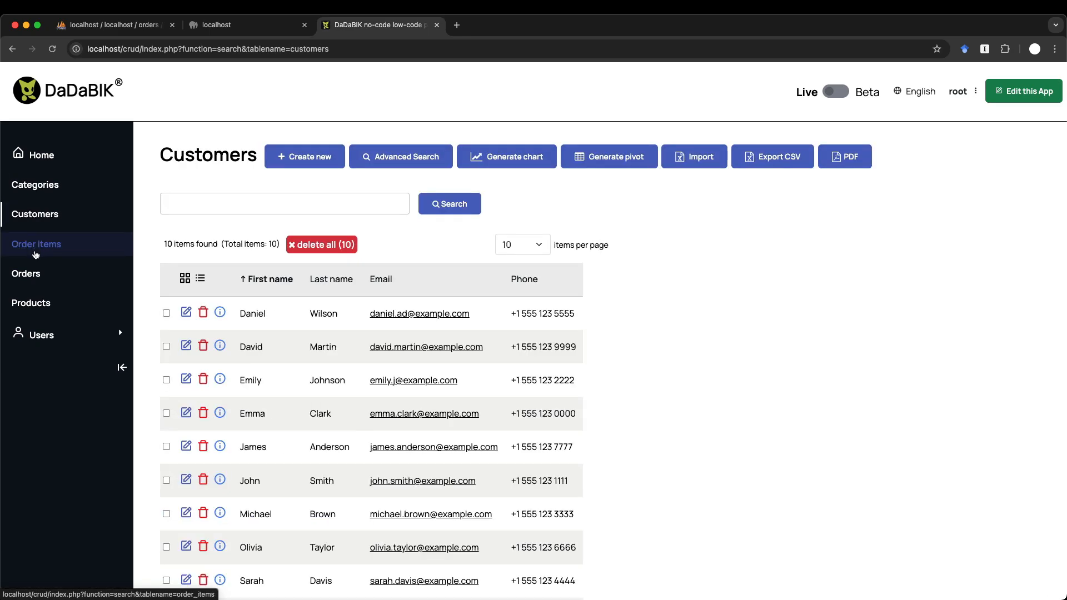
click(35, 244)
click(34, 276)
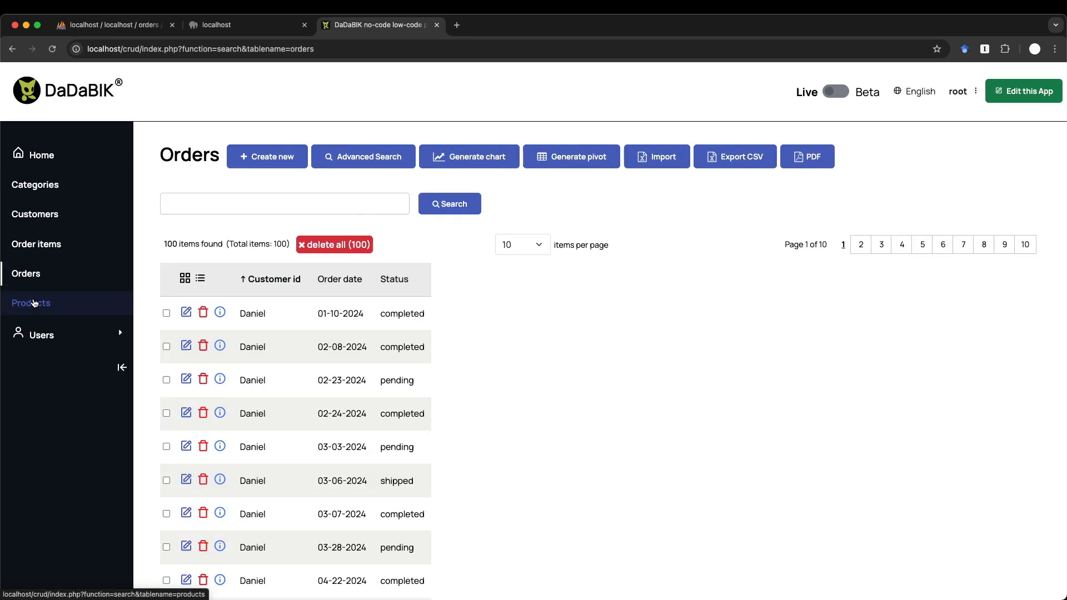
click(34, 303)
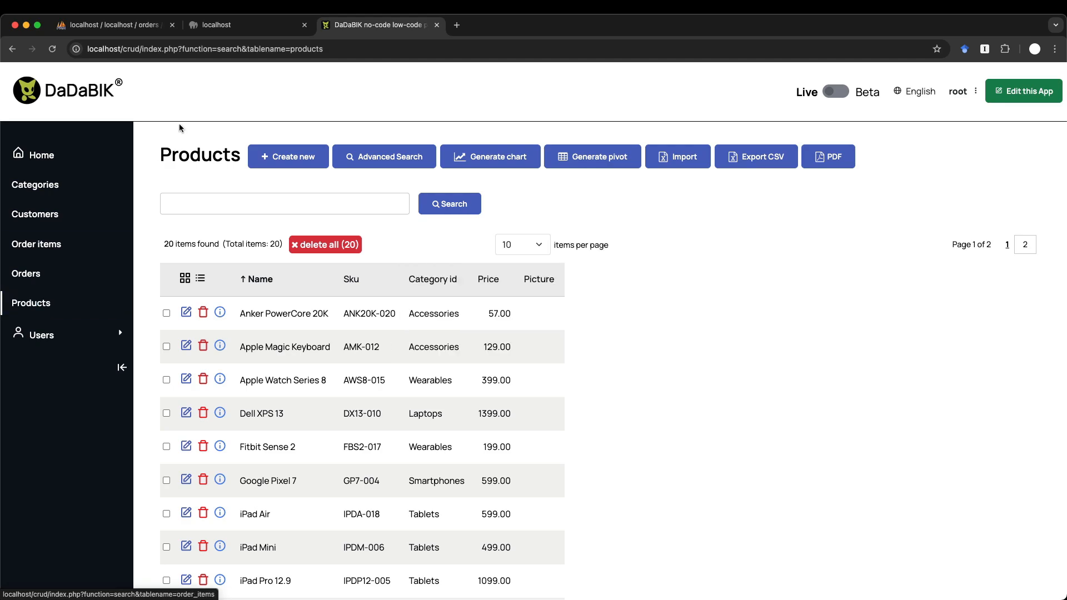
click(295, 161)
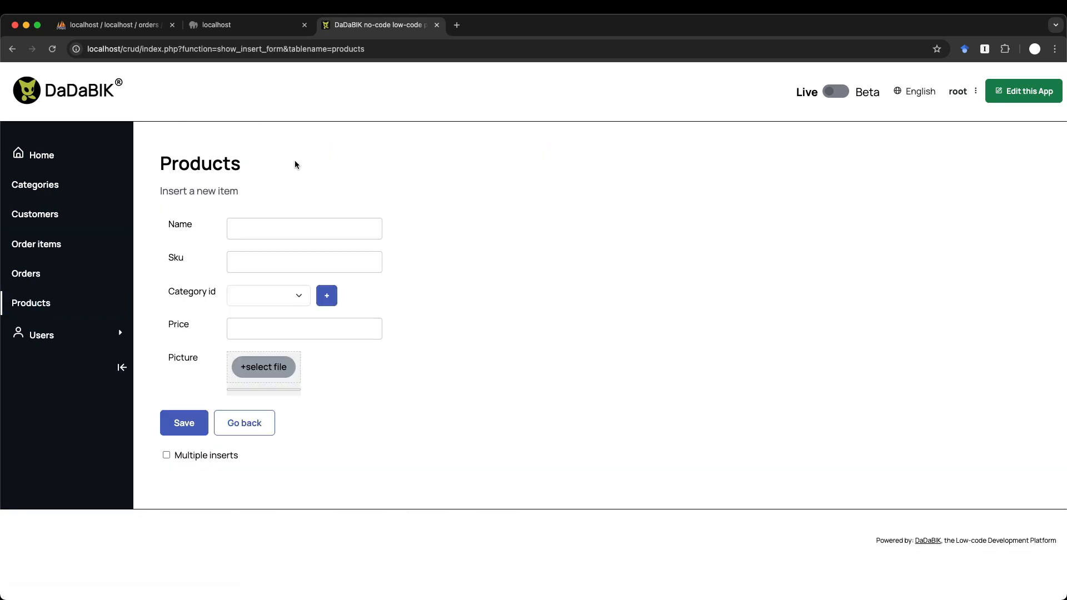
- Fill product name 'My product' and Sku 'my67', check categories without choosing, then go to Categories
click(273, 229)
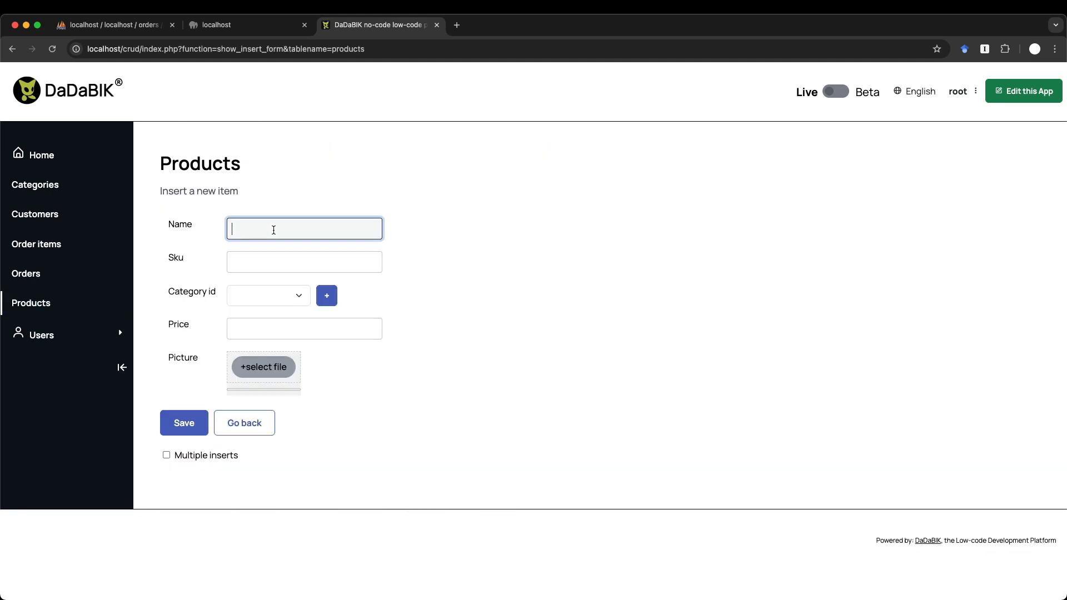
text(My product)
click(275, 261)
text(m)
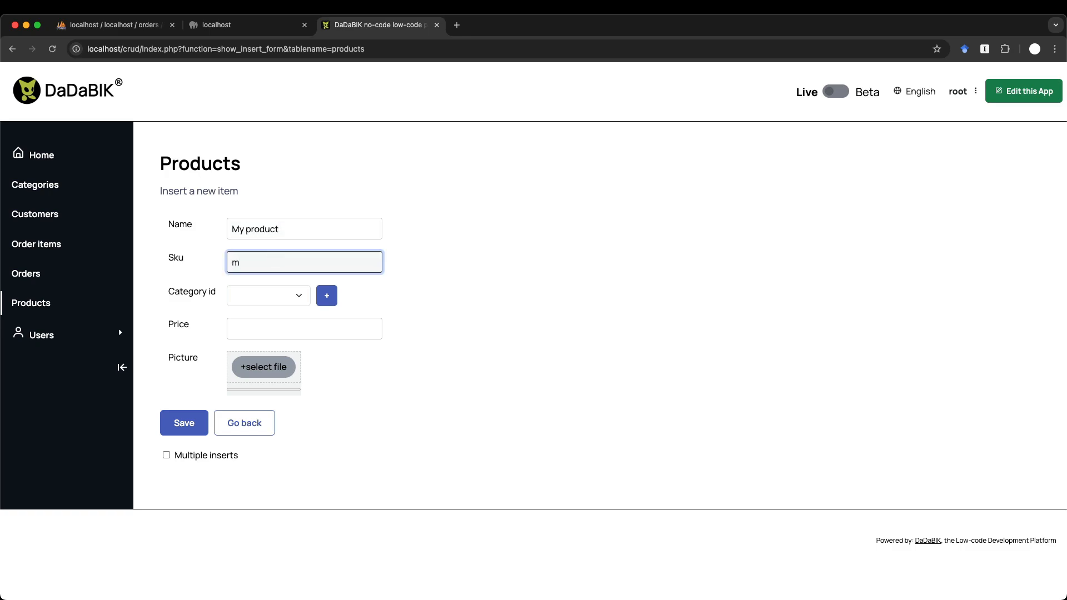
text(y67)
click(267, 296)
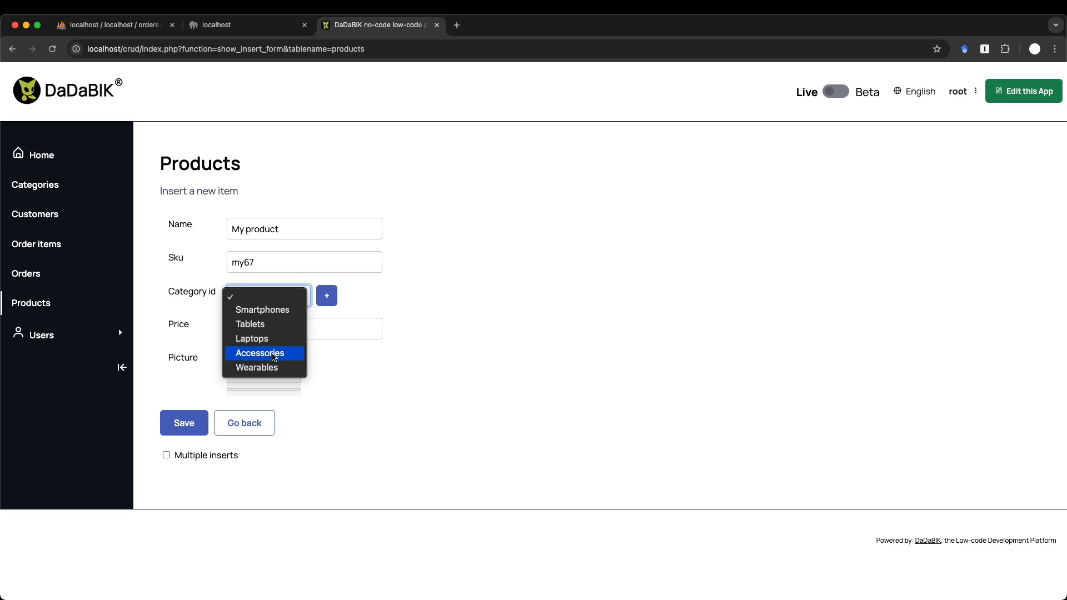
click(508, 298)
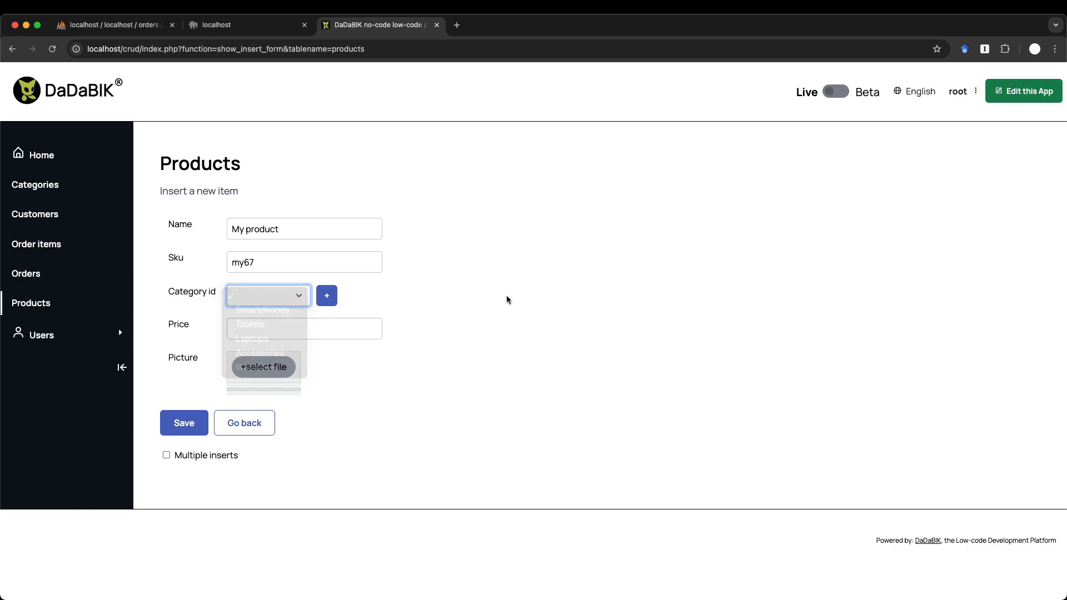
click(288, 295)
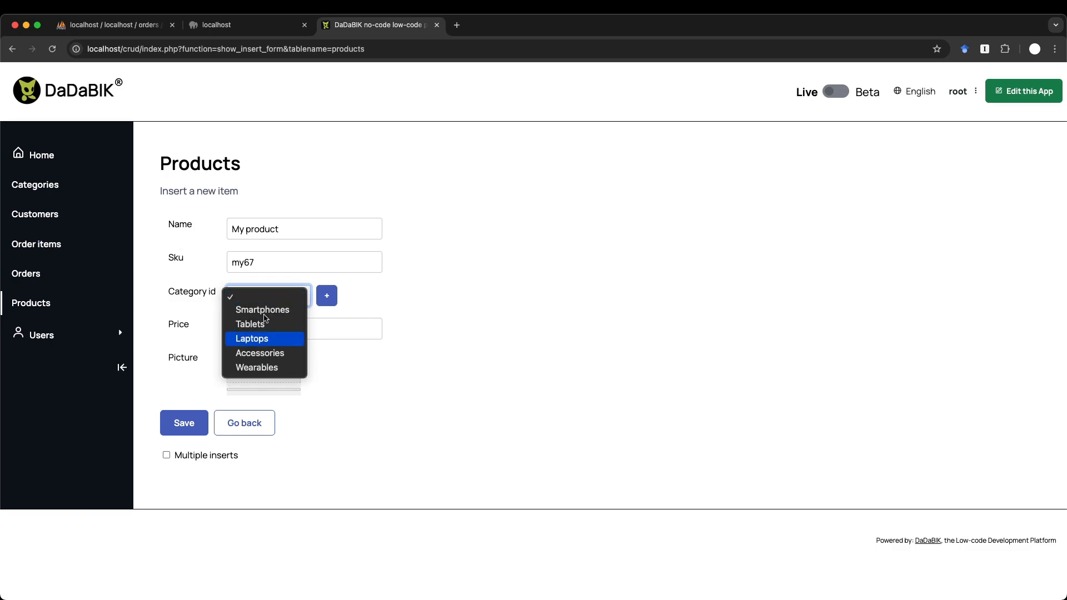
click(412, 322)
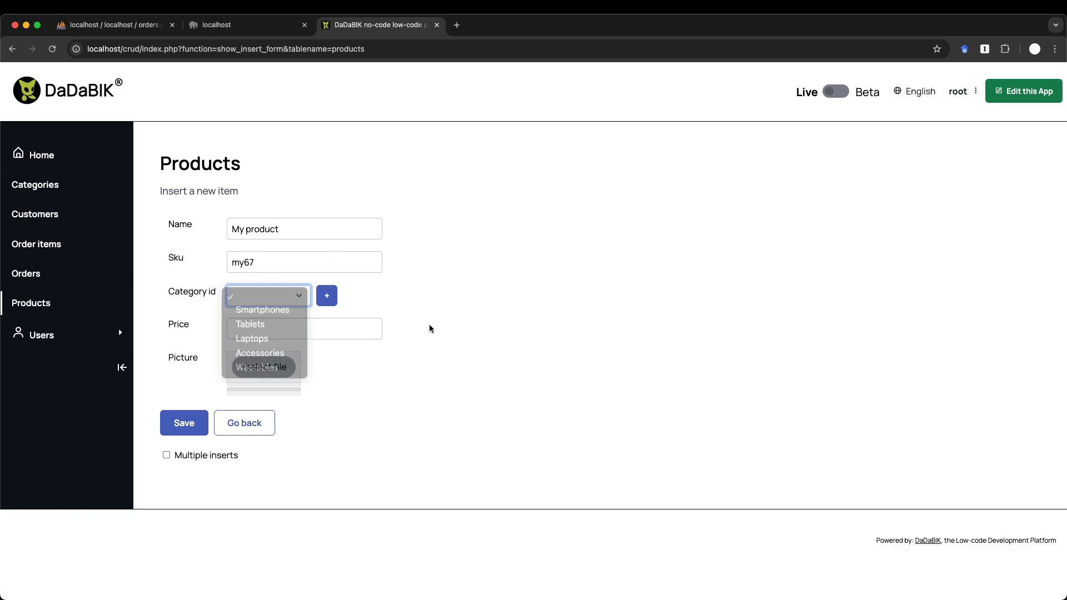
click(35, 184)
- Create and save a new category named 'my awesome category'
click(295, 164)
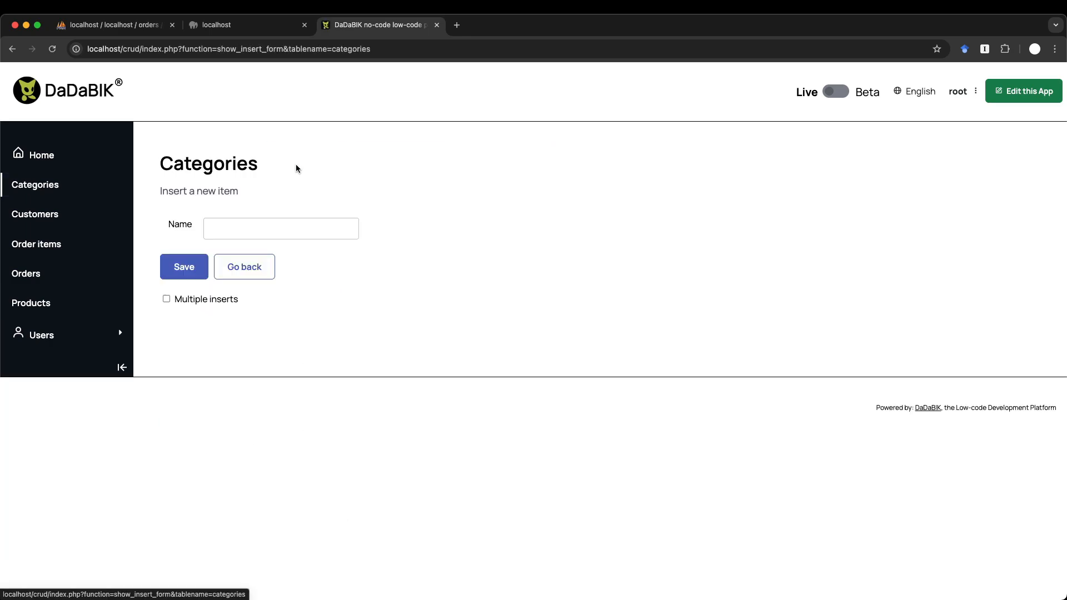
click(236, 224)
text(my aw)
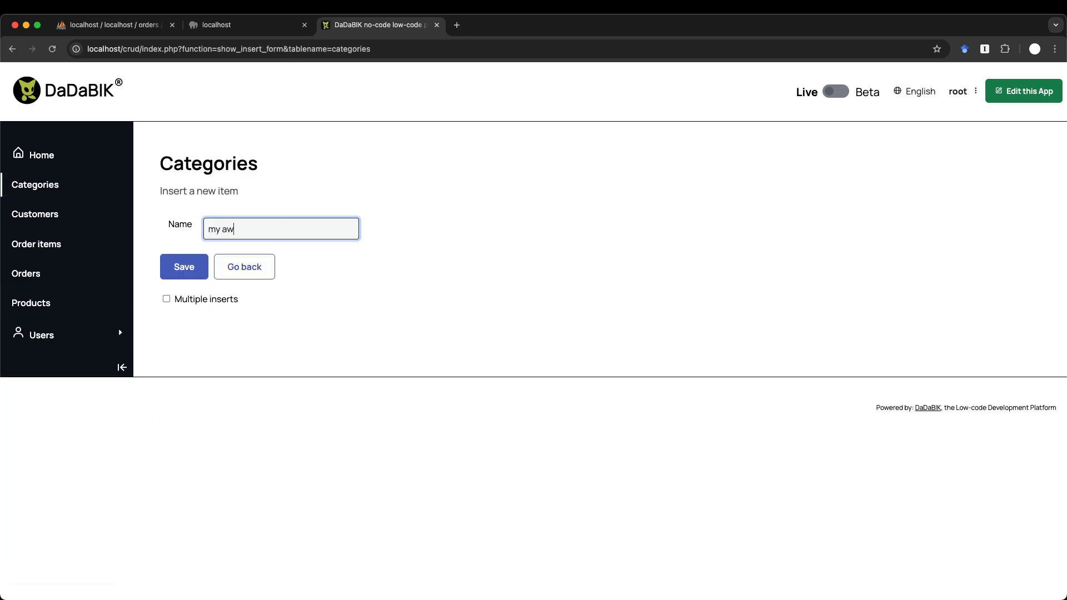
text(esome category)
key(Return)
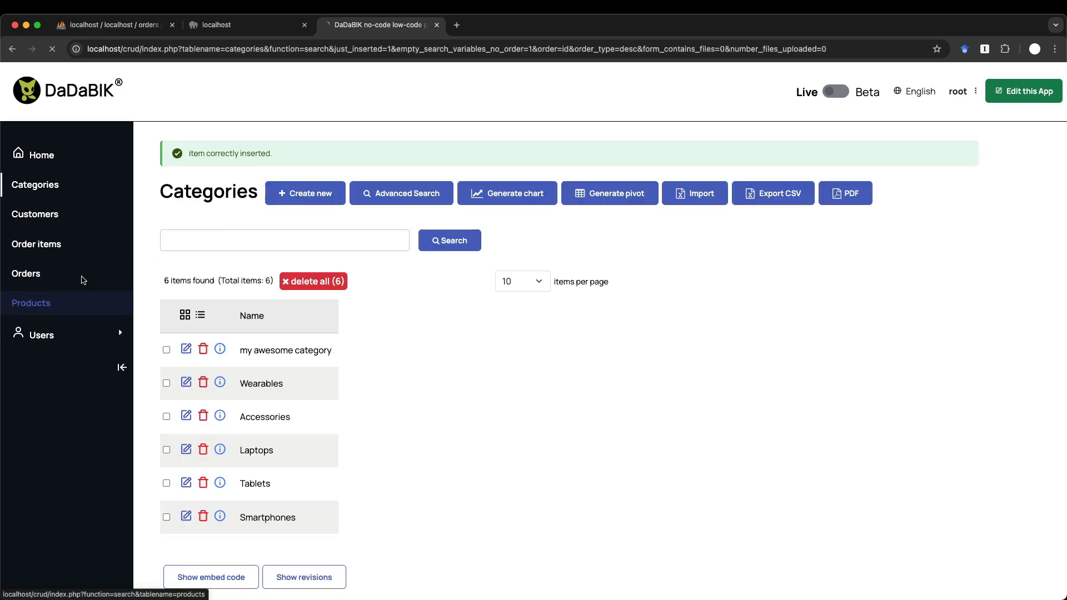
- Start a new product and set its Category id to 'my awesome category'
click(30, 303)
click(298, 162)
click(270, 300)
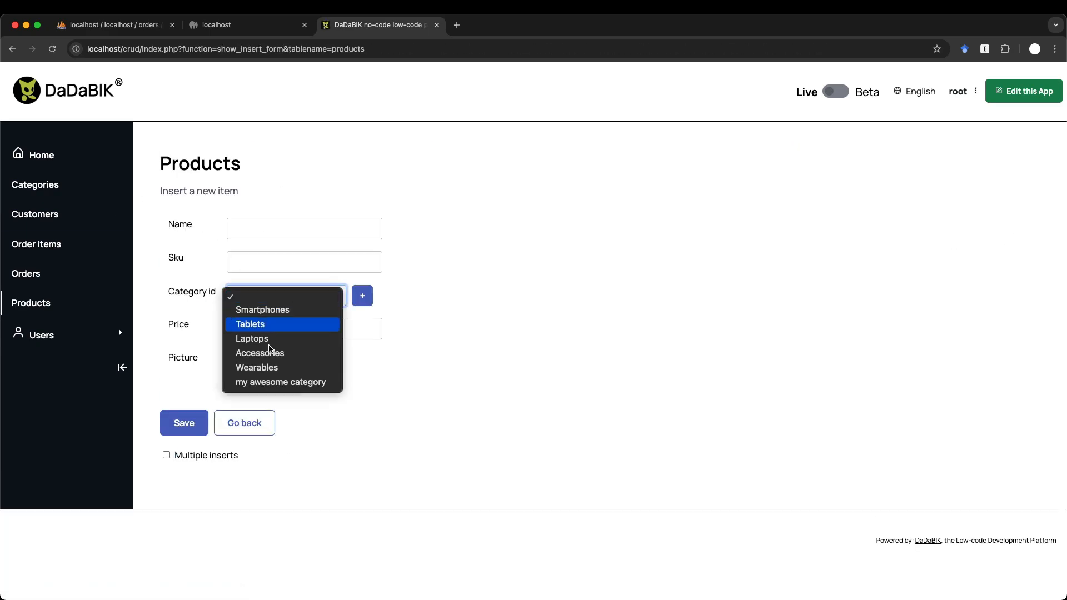
click(272, 381)
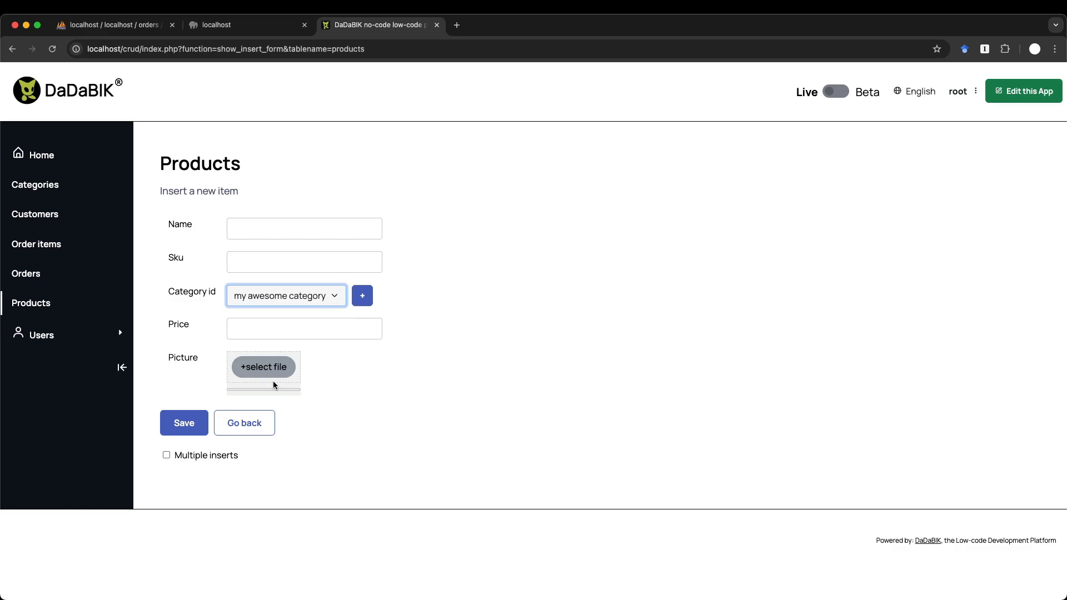
click(468, 313)
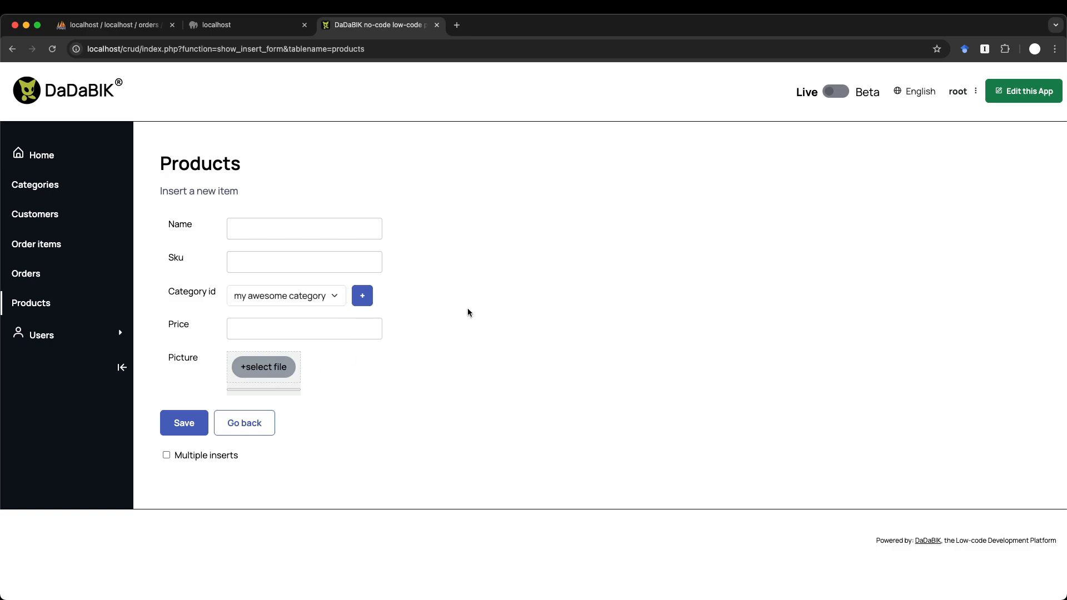
- Enter the product name 'my product', Sku 'my78' and price 12
click(264, 229)
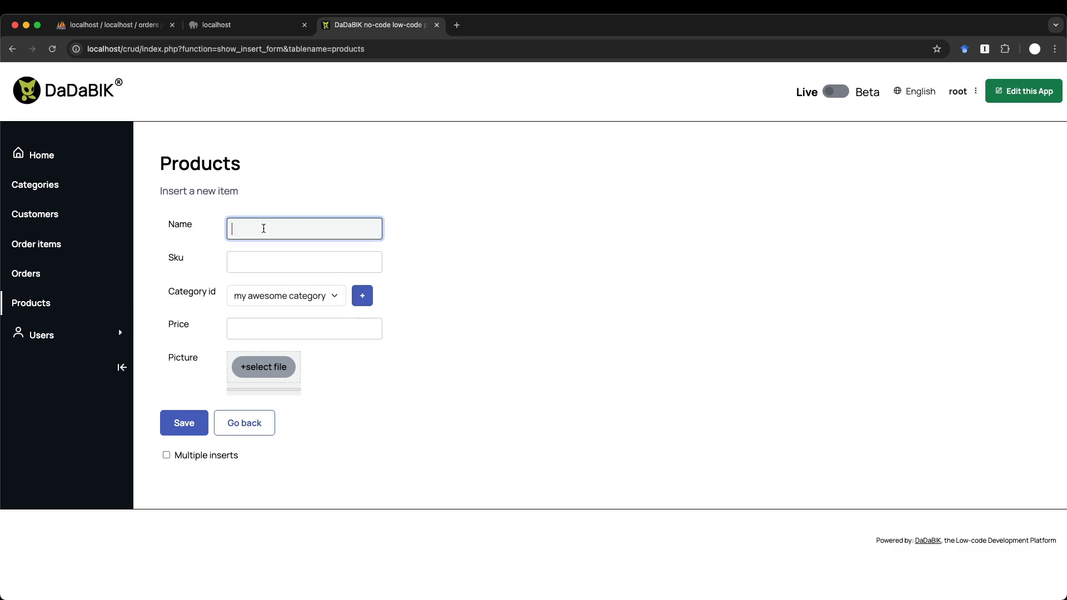
text(my product)
key(Tab)
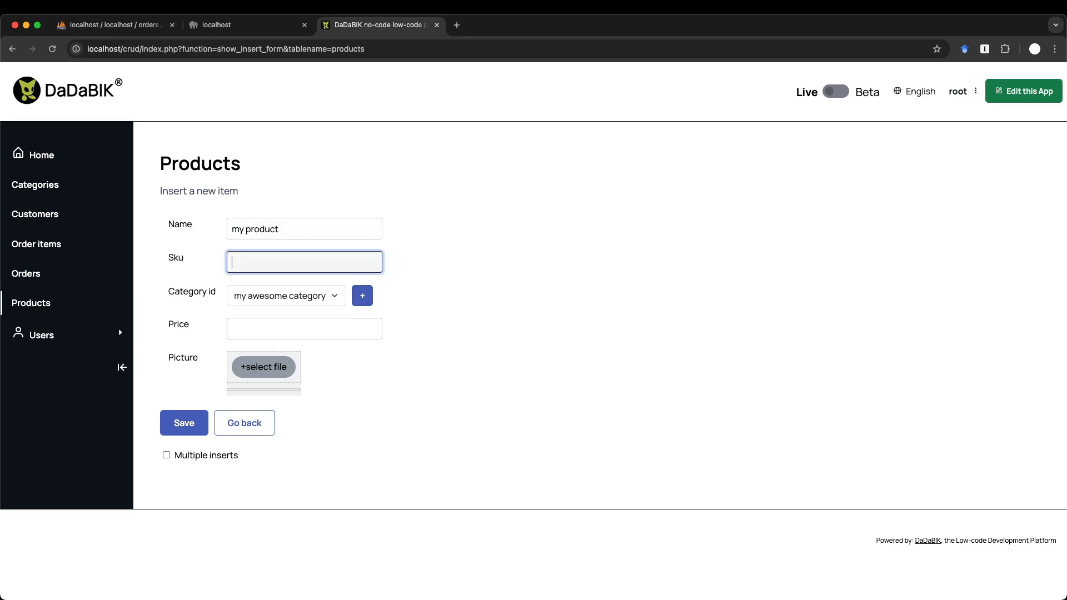
text(my78)
click(259, 326)
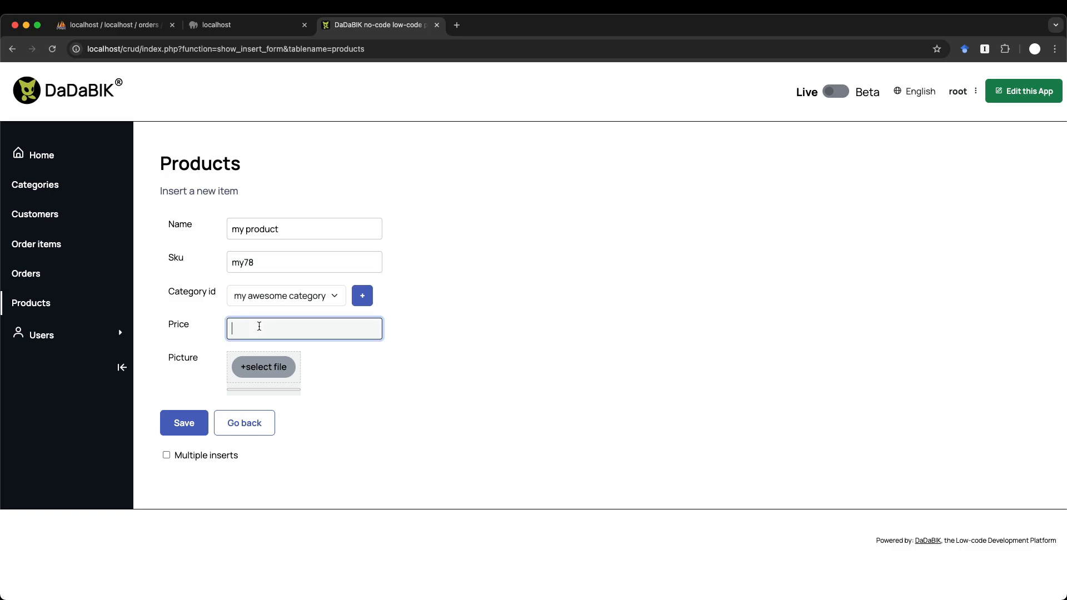
text(12)
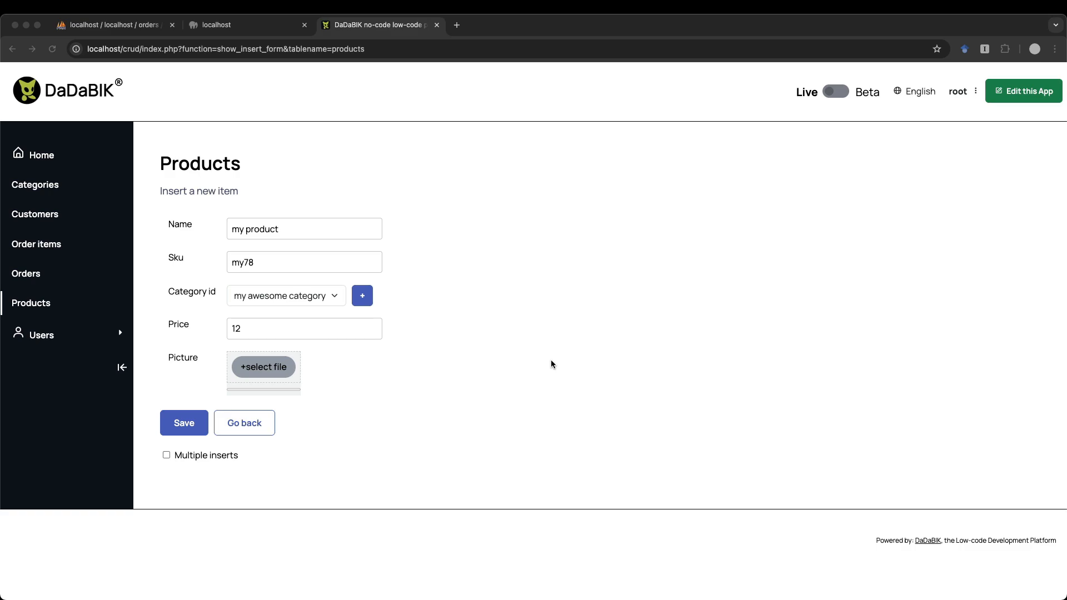
- Replace the price with 'fasdhfjksd' and submit, triggering the non-numeric field error
click(439, 370)
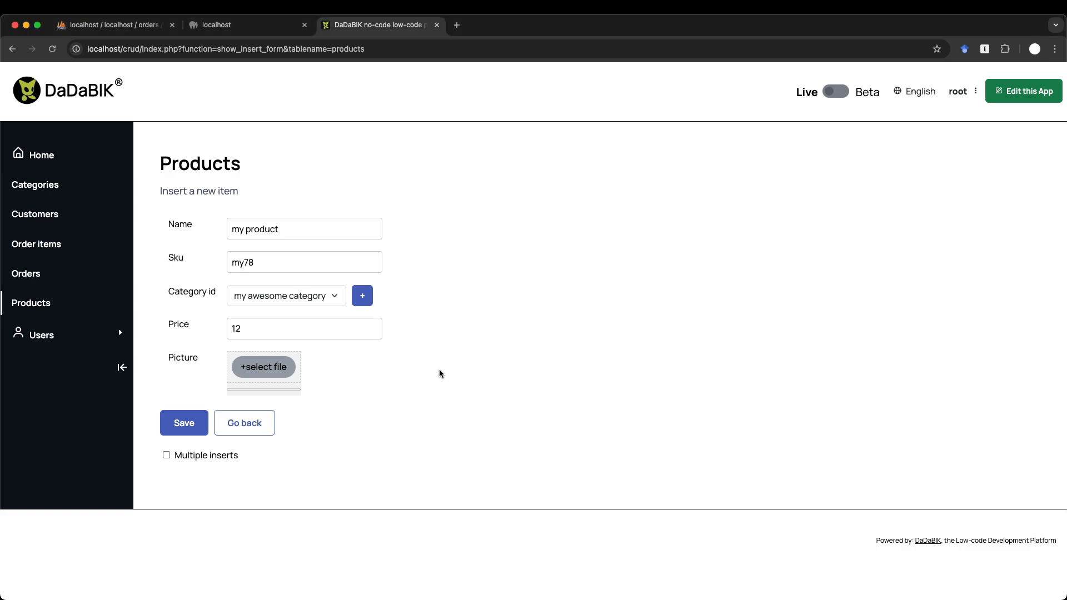
click(259, 330)
key(BackSpace)
key(BackSpace)
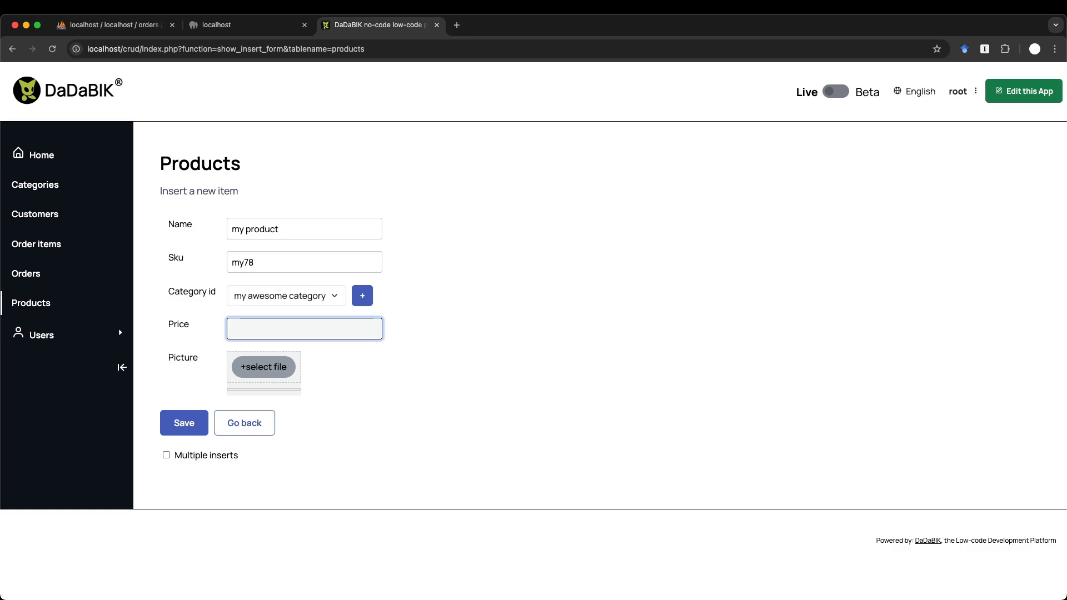
text(fasdhfjksd)
key(Return)
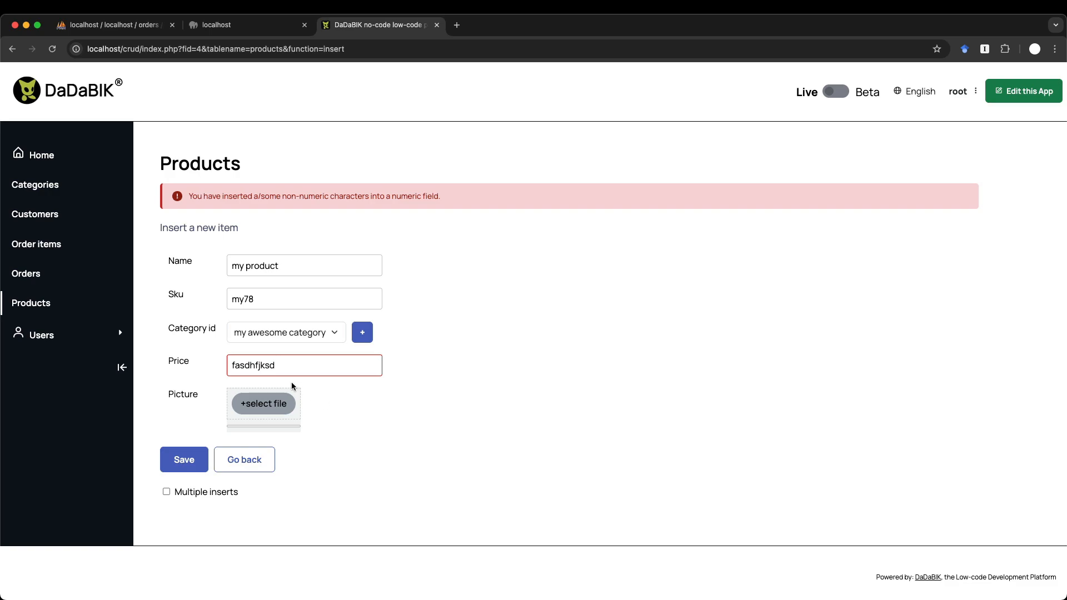
- Set the price to 100, attach macbook.jpg as the picture, and save the product
double_click(265, 365)
text(100)
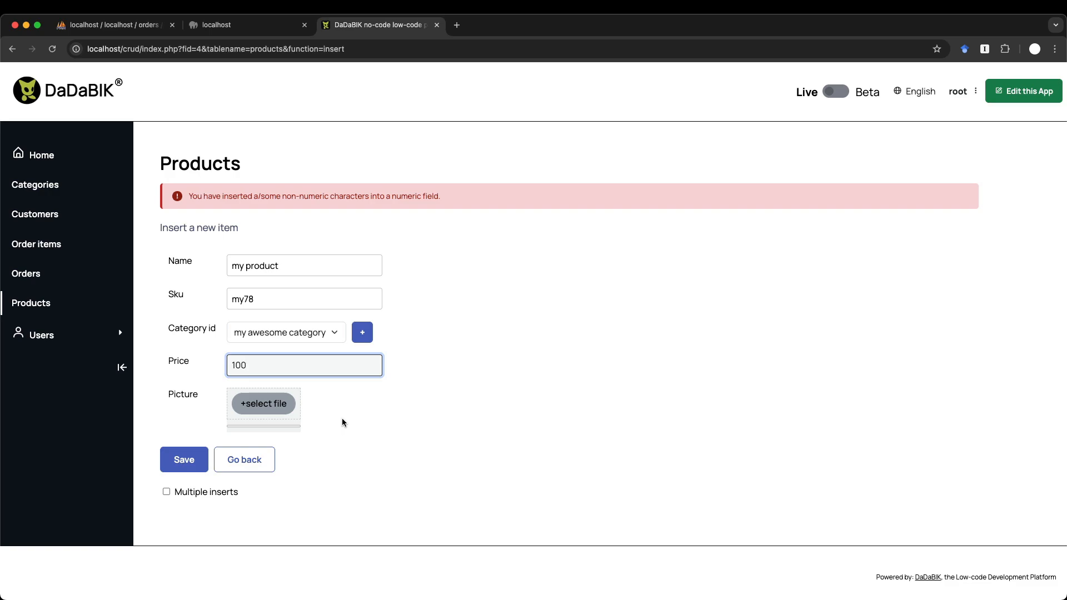
click(375, 392)
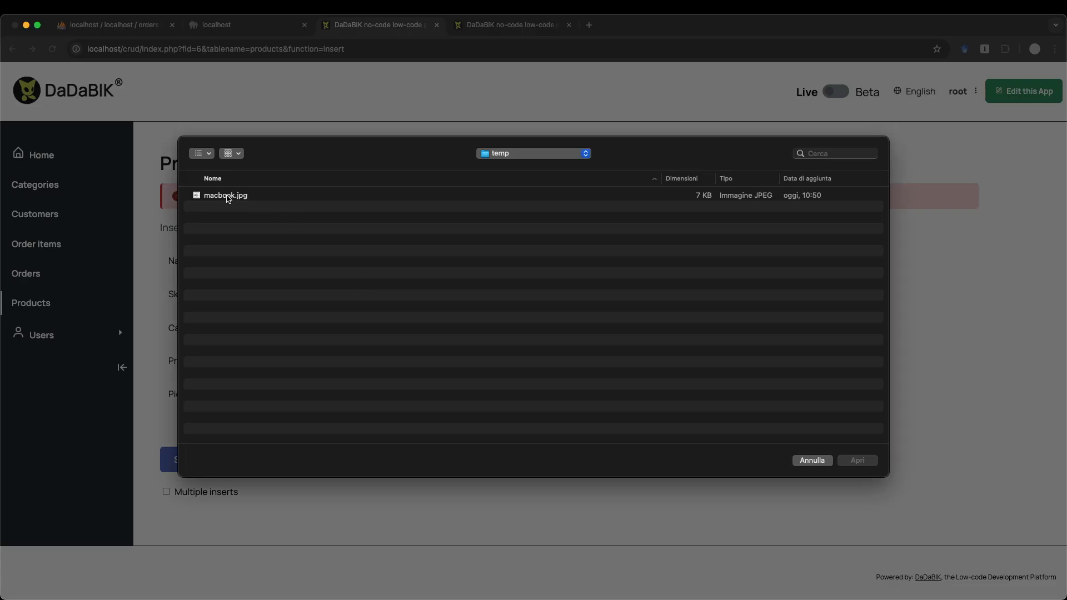
double_click(228, 196)
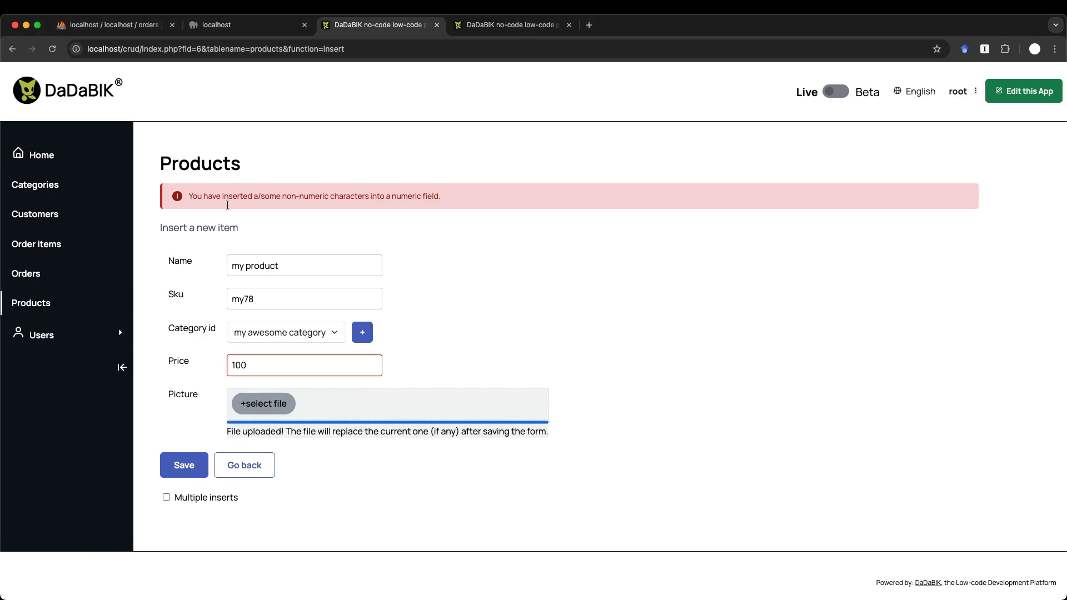
click(184, 465)
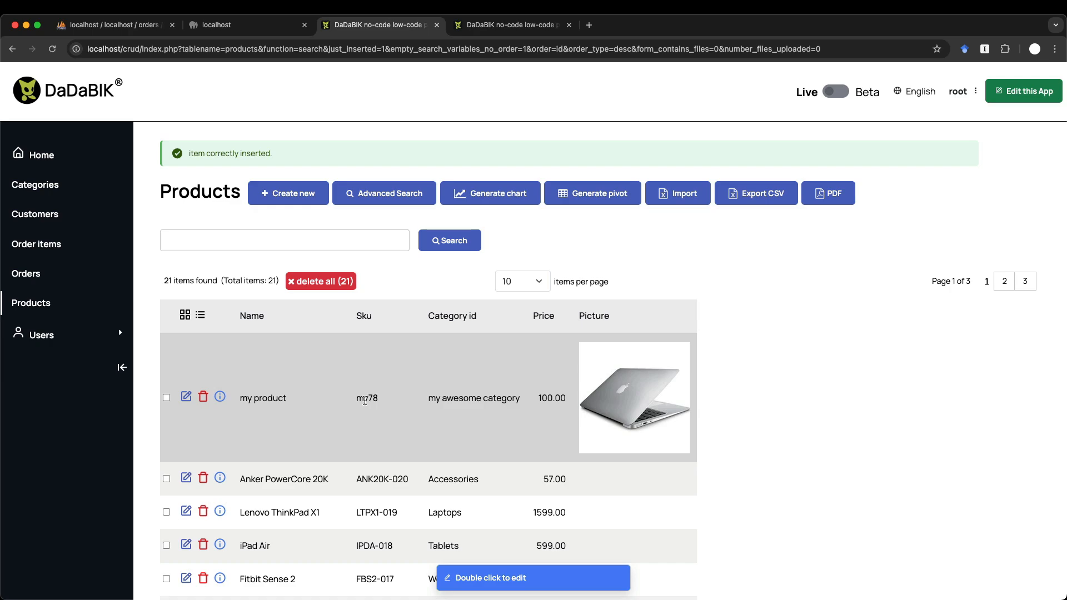
- Edit my product's price to 110.00 in its form, save, and return to Products
click(187, 397)
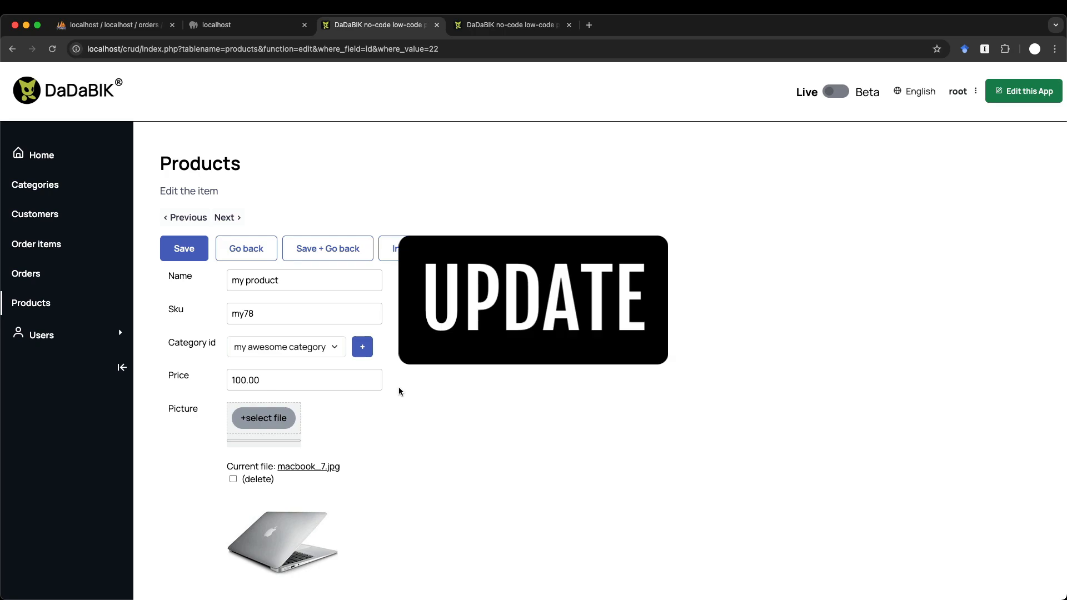
scroll(398, 389, down, 3)
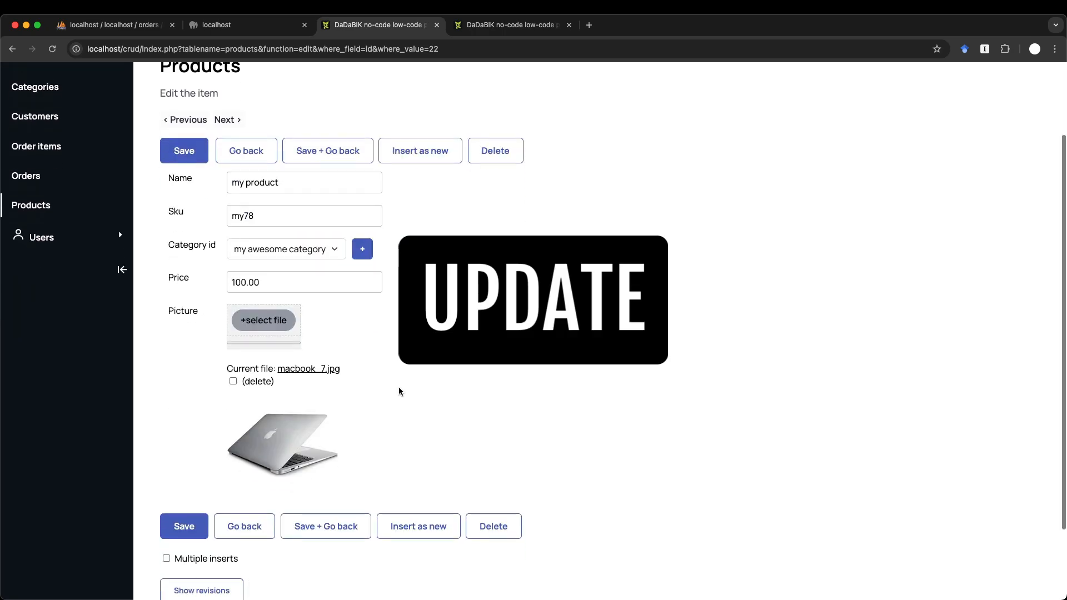
scroll(400, 378, up, 2)
double_click(243, 342)
text(110.00)
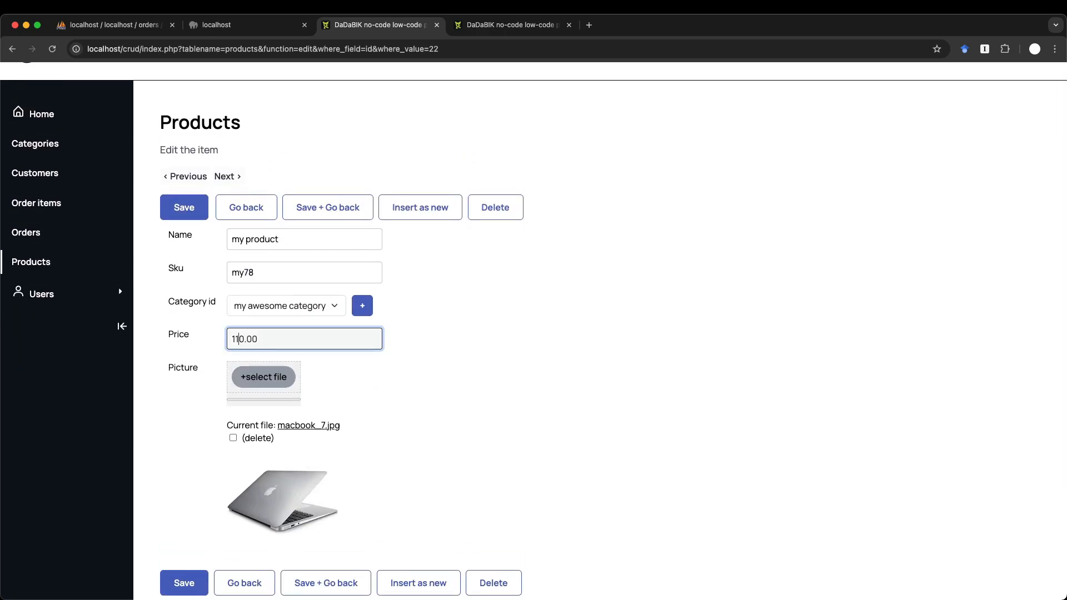
key(Return)
click(248, 285)
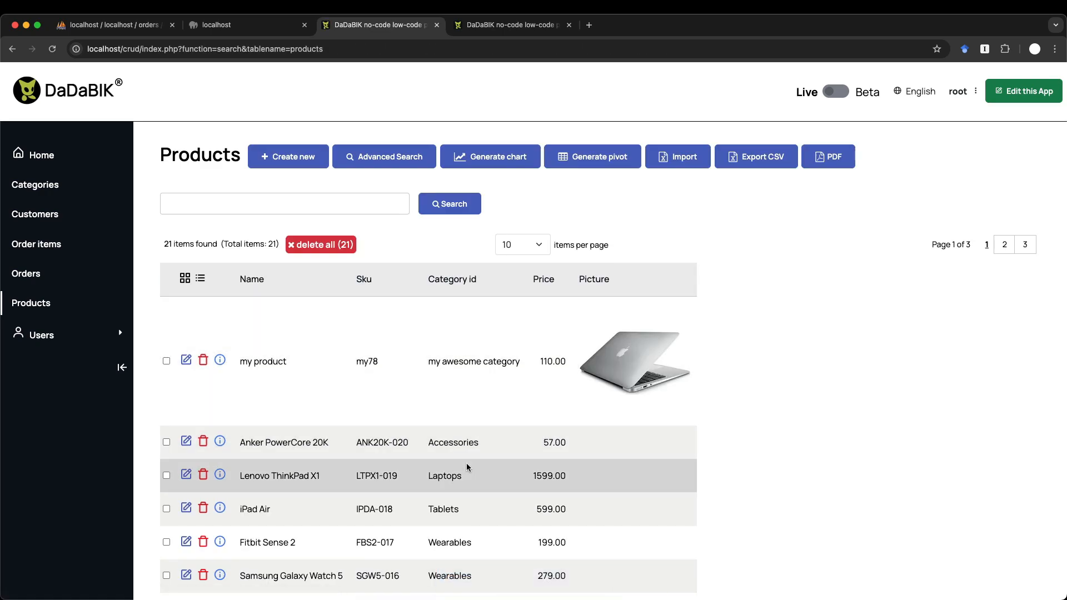
- Change my product's price to 115.00 directly in the Products list
double_click(548, 360)
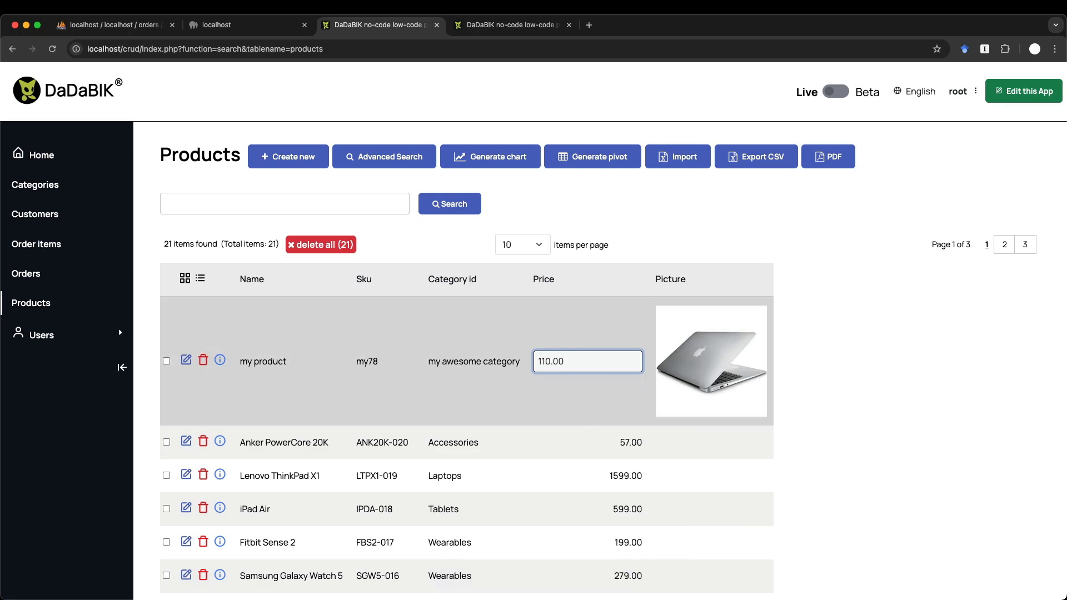
key(BackSpace)
text(5)
key(Return)
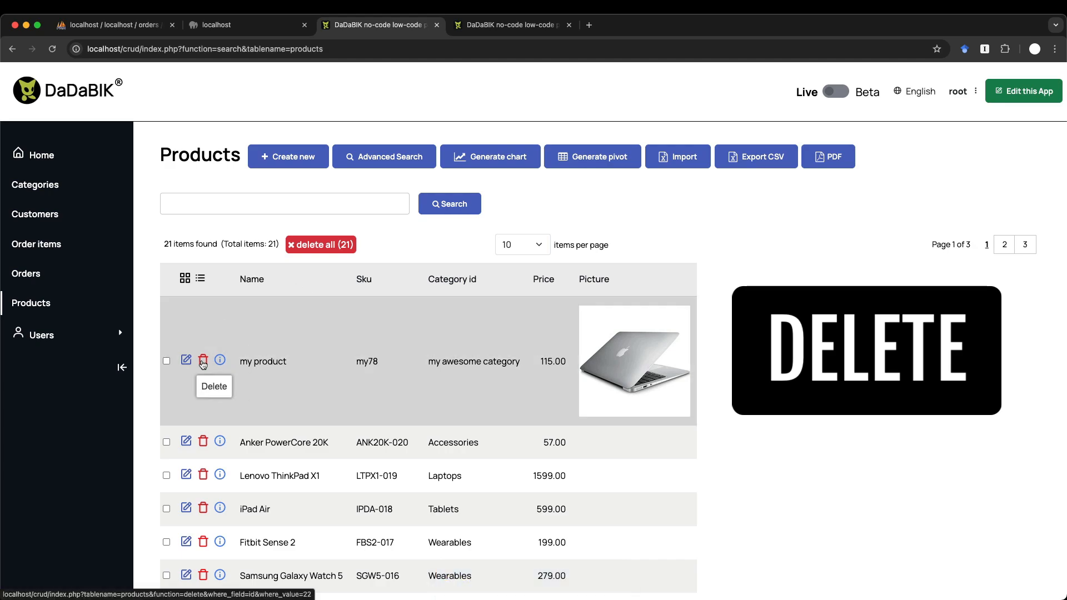
- Delete the my product record after confirming, then show the Customers table
click(203, 362)
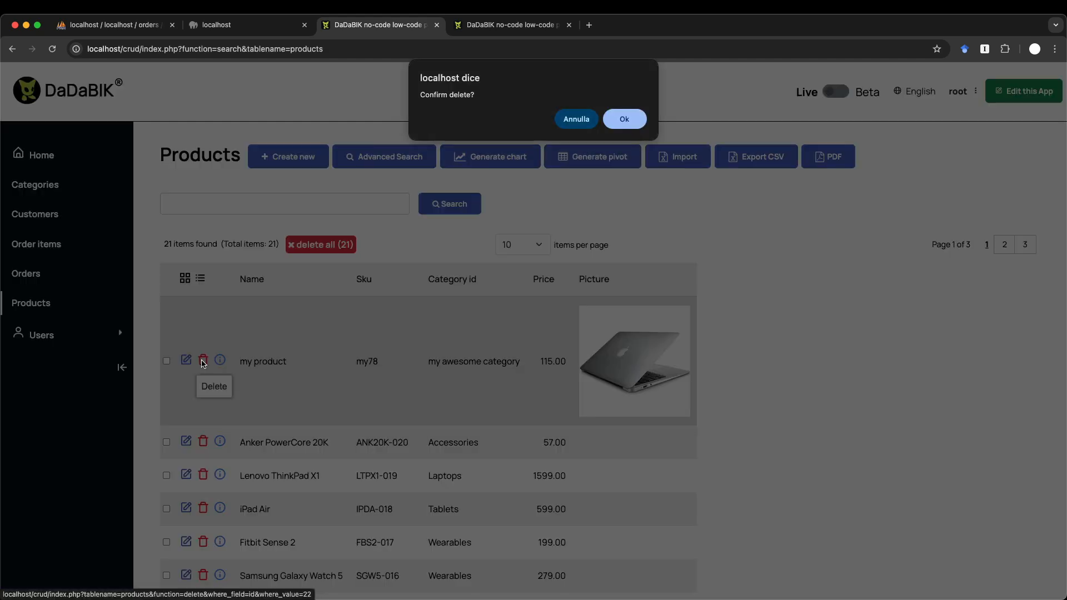
click(624, 118)
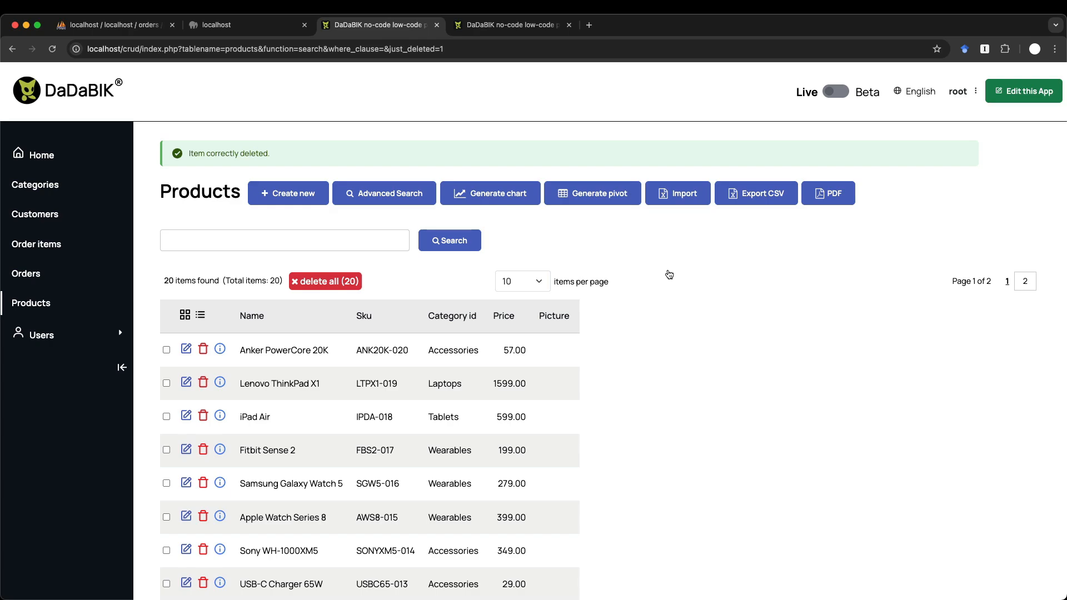
click(56, 217)
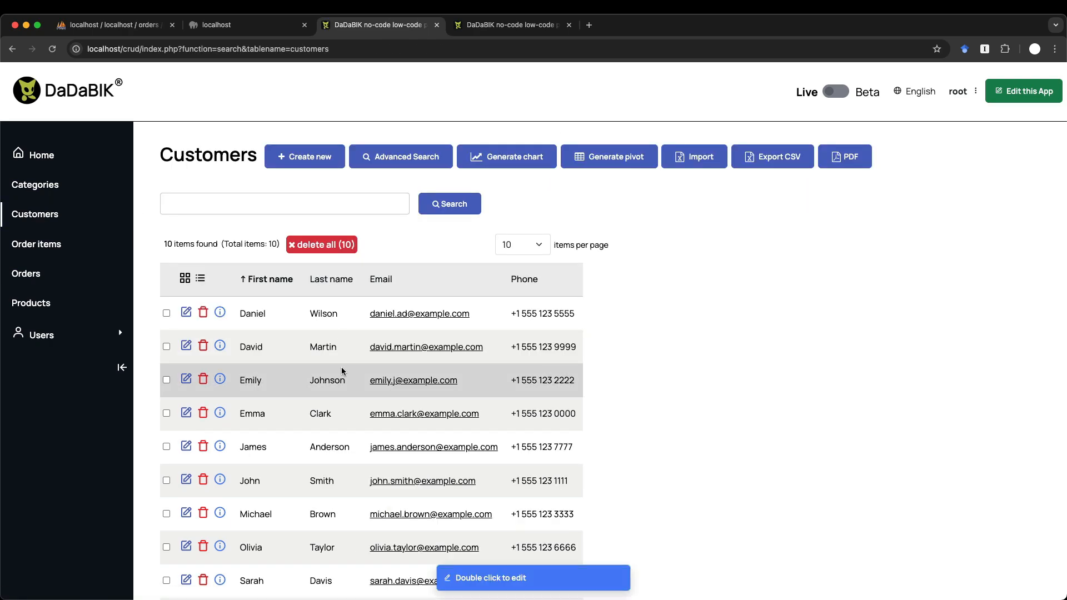
- Try saving a new customer with first and last name and a garbage e-mail string, then return to Customers
click(300, 157)
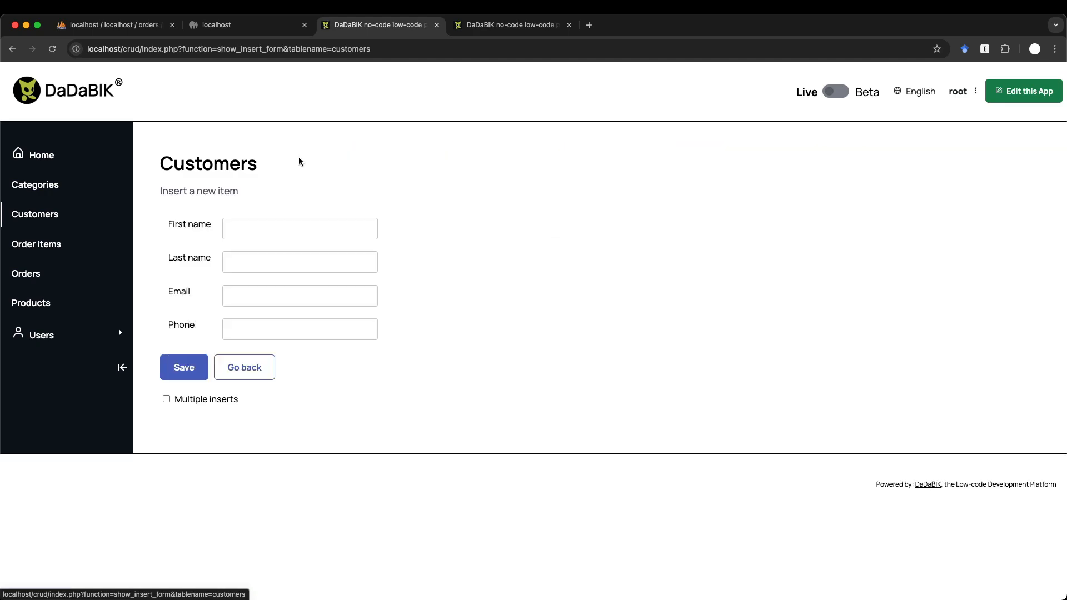
click(259, 223)
text(bob)
key(Tab)
text(smith)
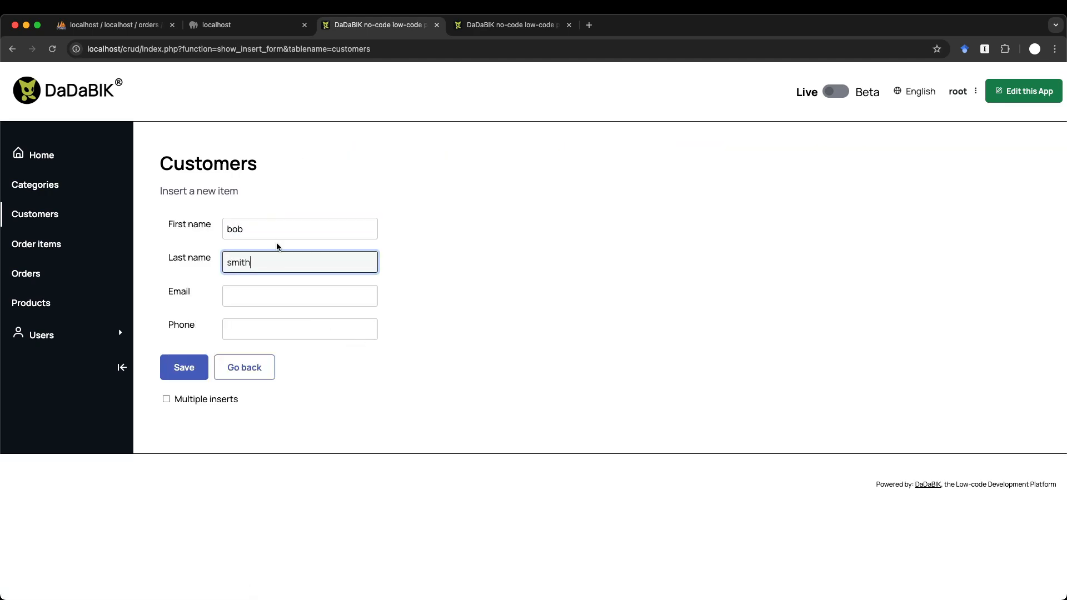
click(249, 300)
text(fdsjflkadsfjlask)
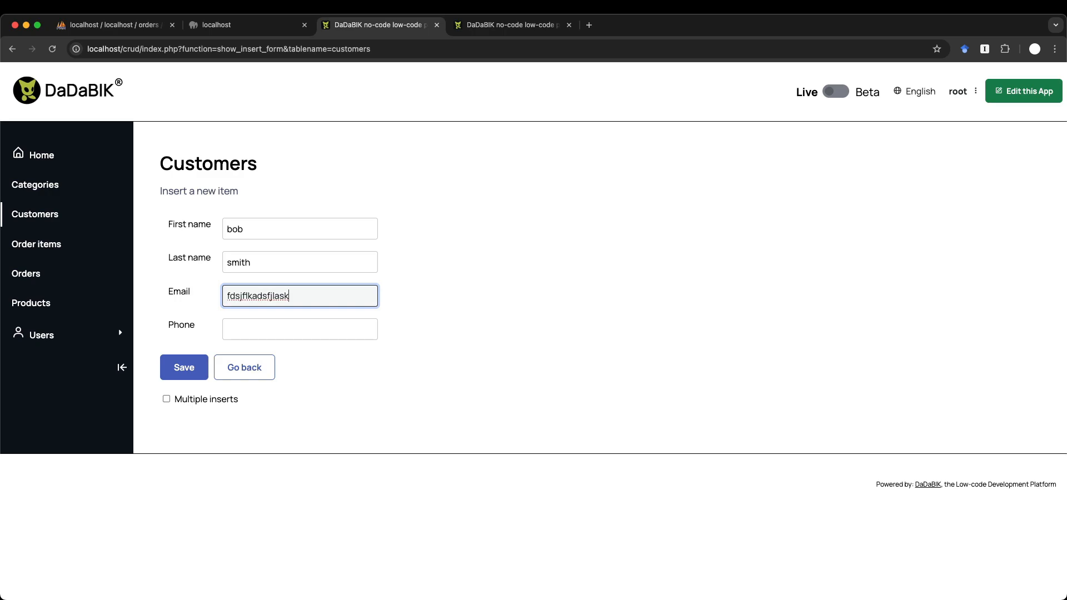
click(180, 362)
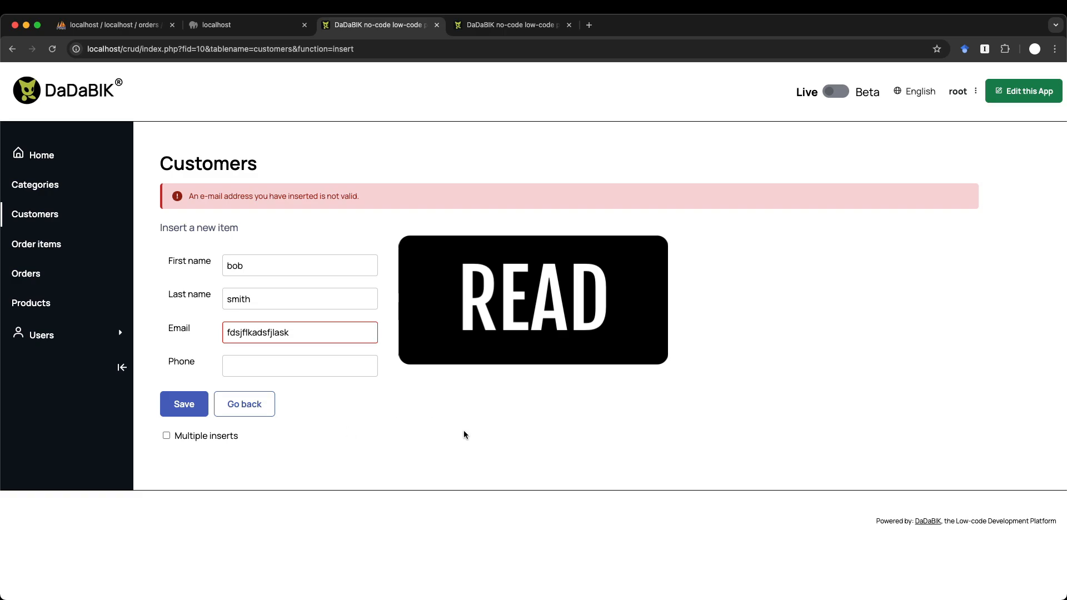
click(35, 213)
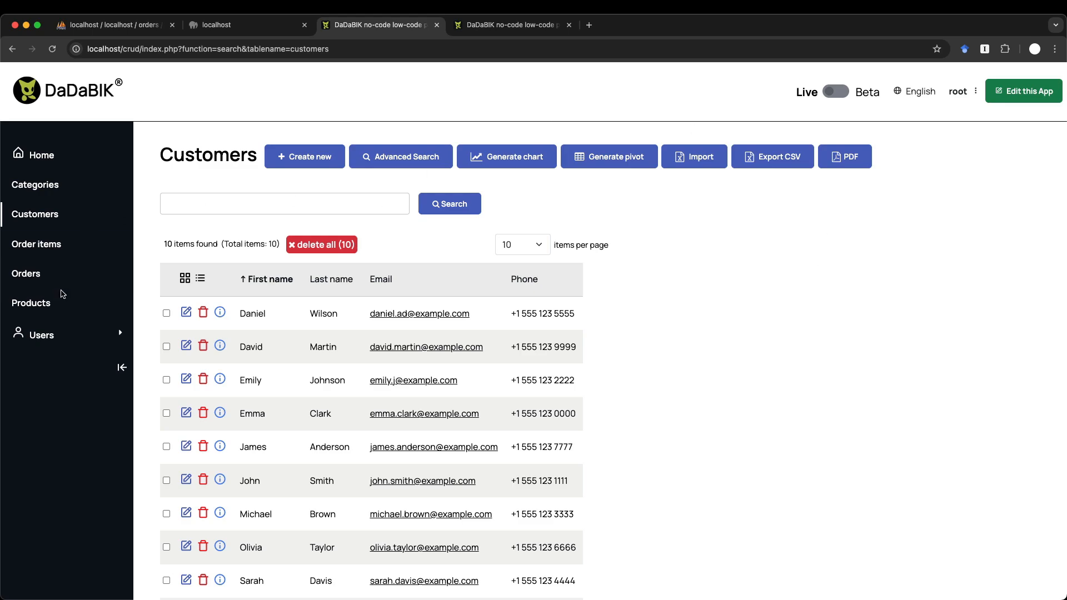
- Quick-search Products for 'apple', clear that filter, then open the Advanced Search form
click(33, 302)
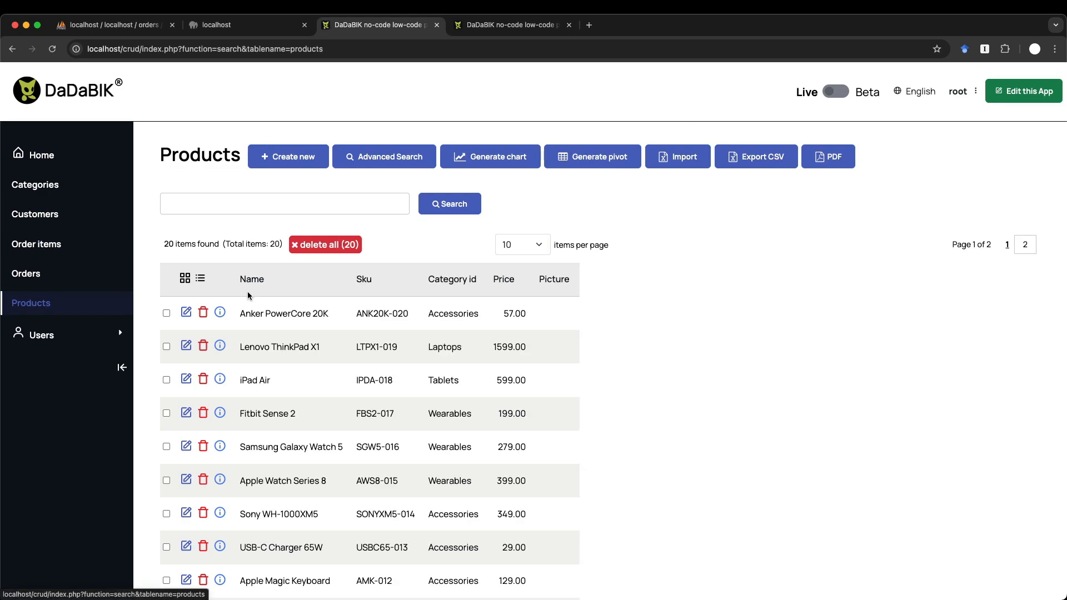
click(283, 199)
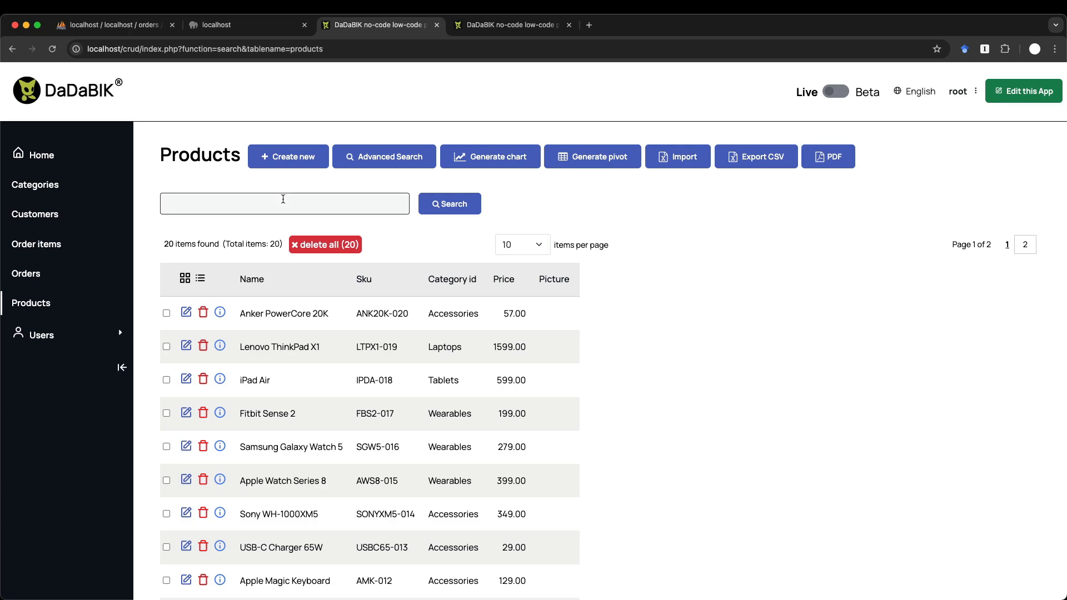
text(apple)
click(450, 204)
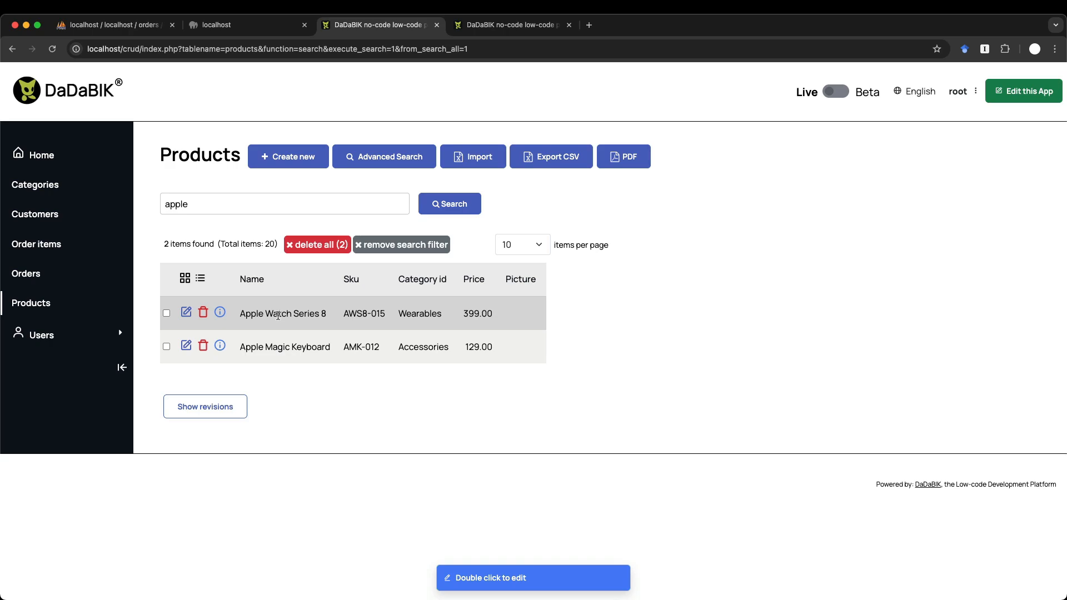
mouse_move(458, 205)
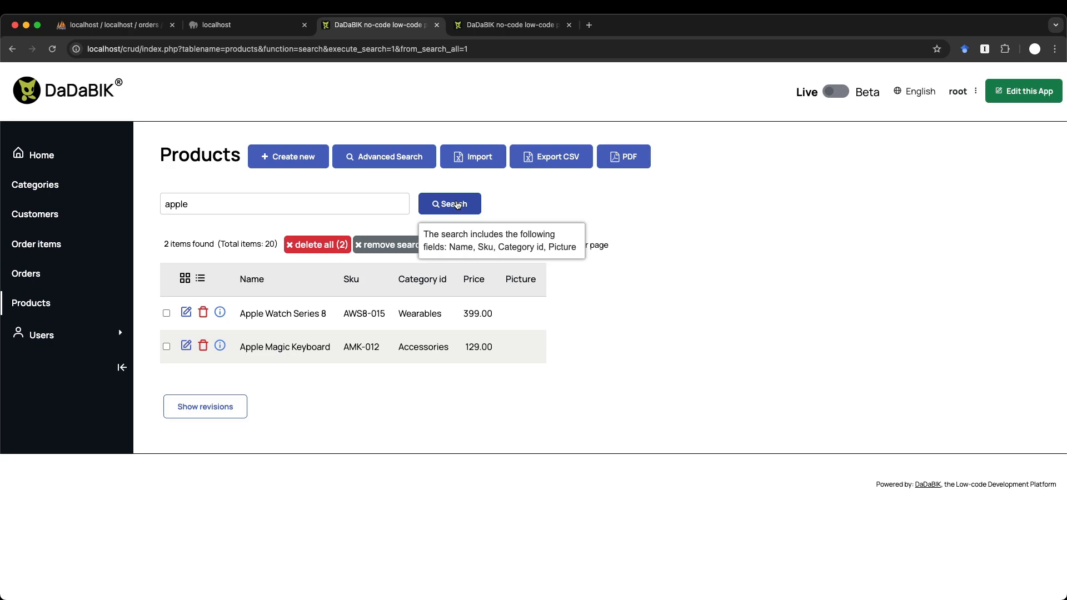
click(458, 205)
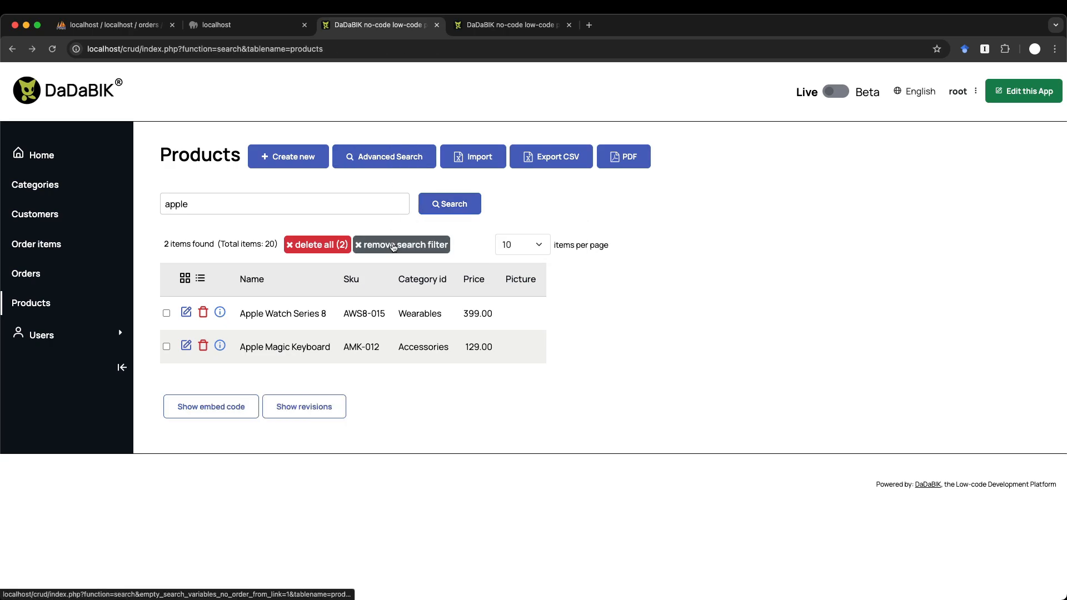
click(396, 155)
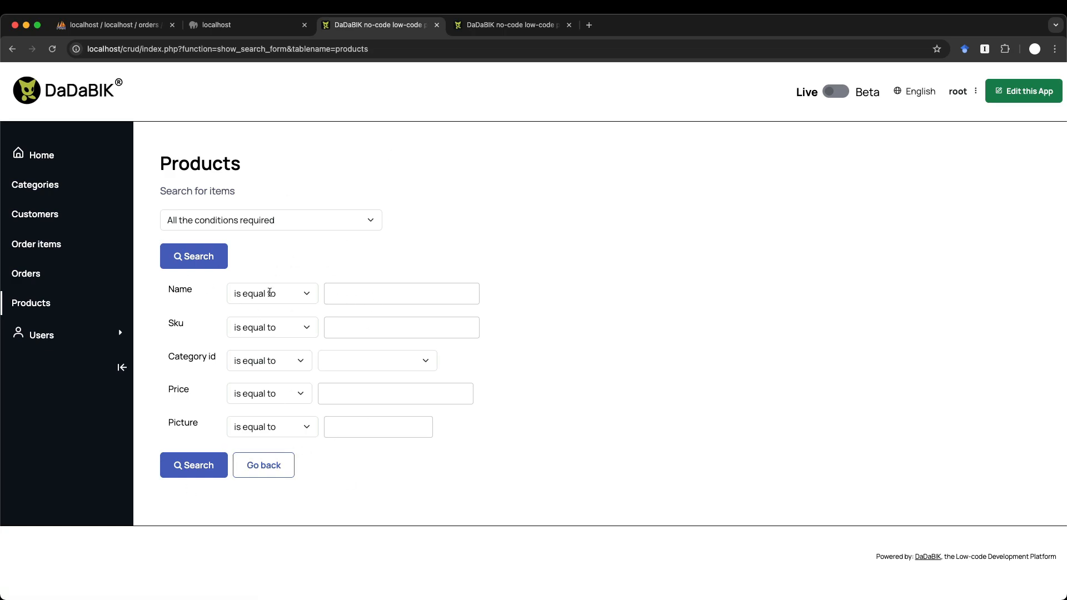
- Keep 'is equal to' for Name, go back to the apple results, then remove the filter
click(382, 294)
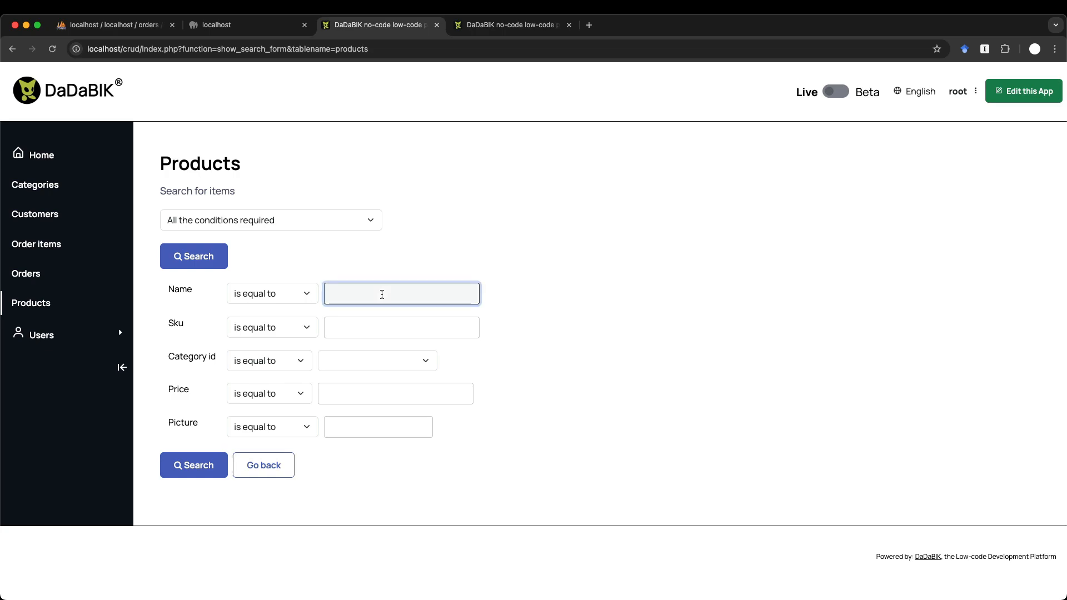
click(290, 294)
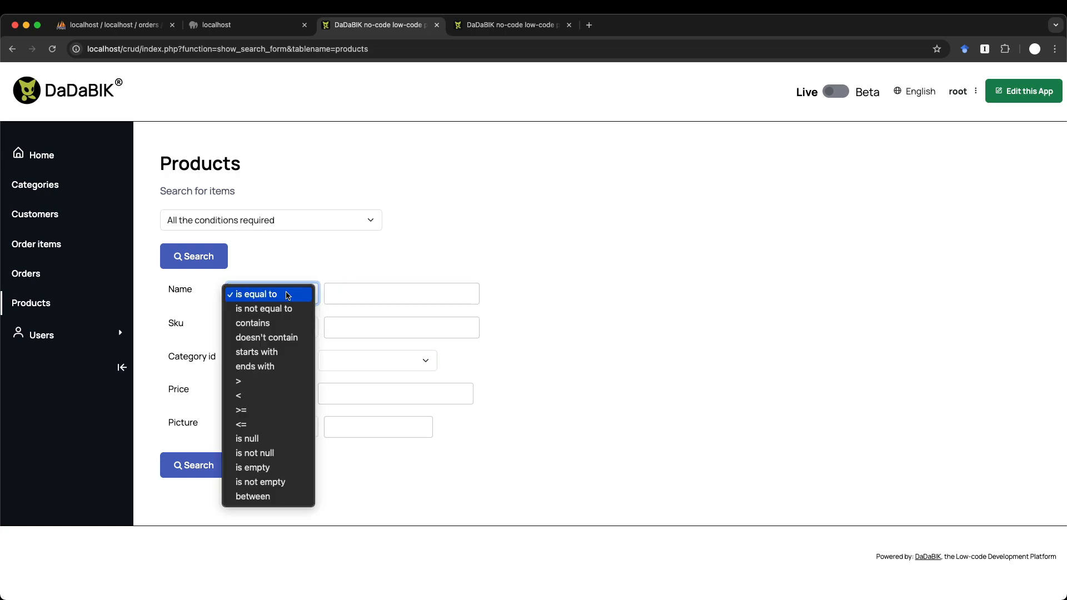
click(374, 262)
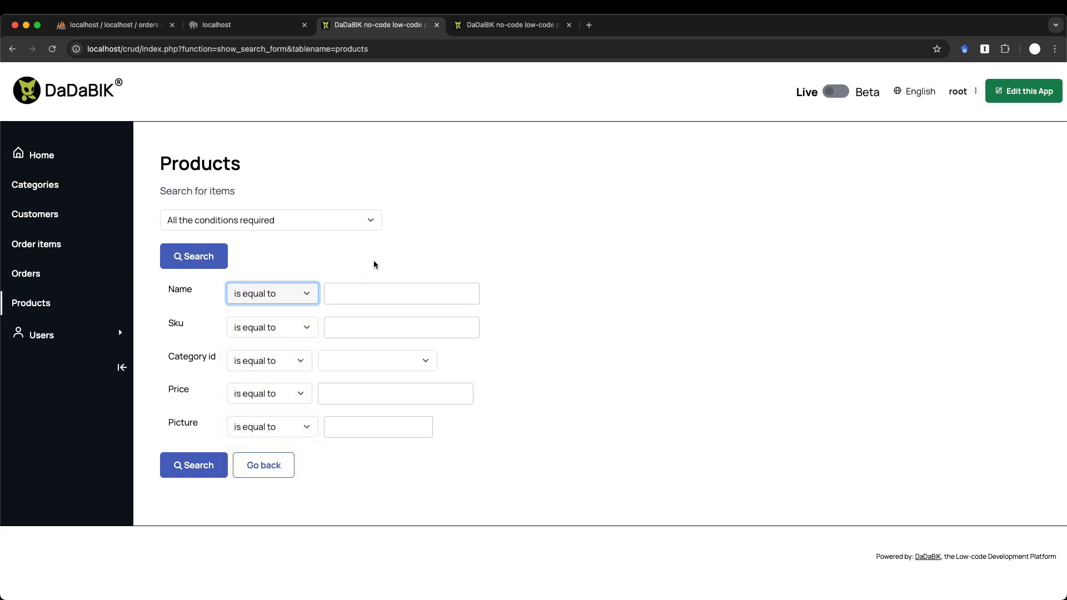
click(266, 472)
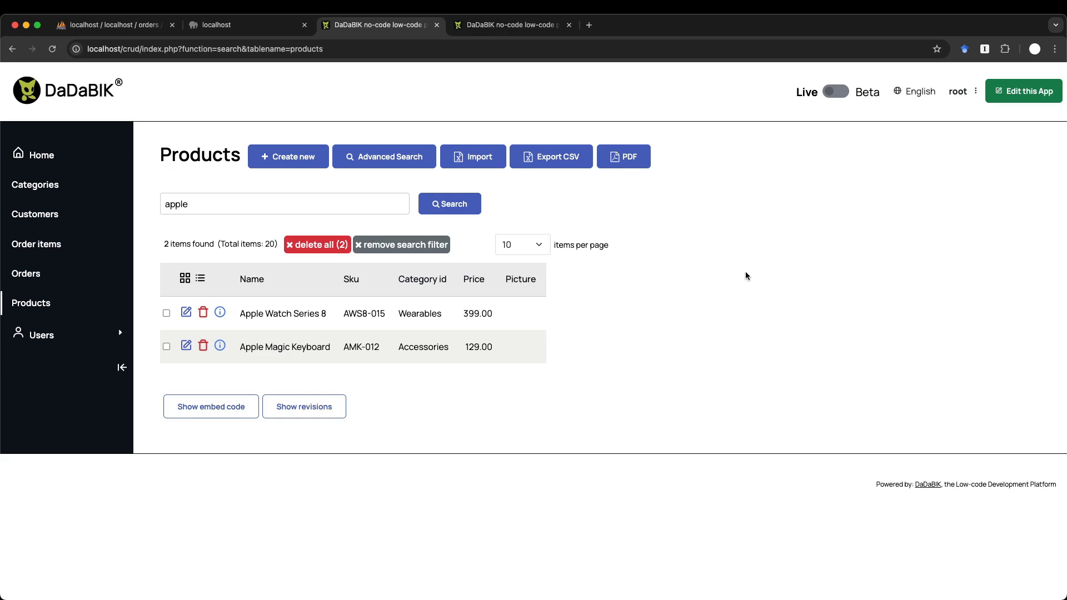
click(397, 245)
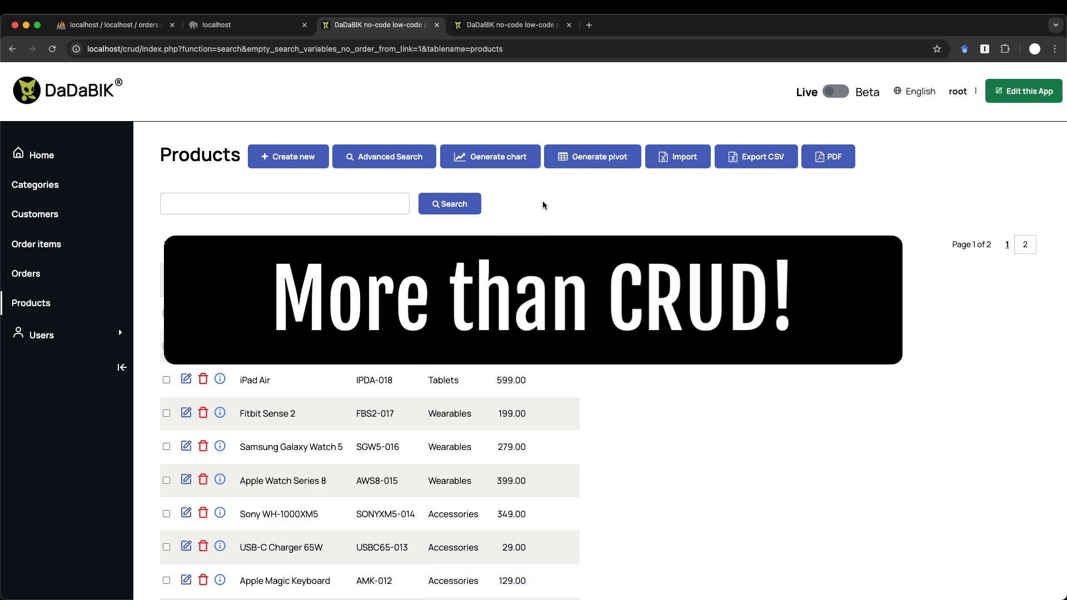
click(483, 156)
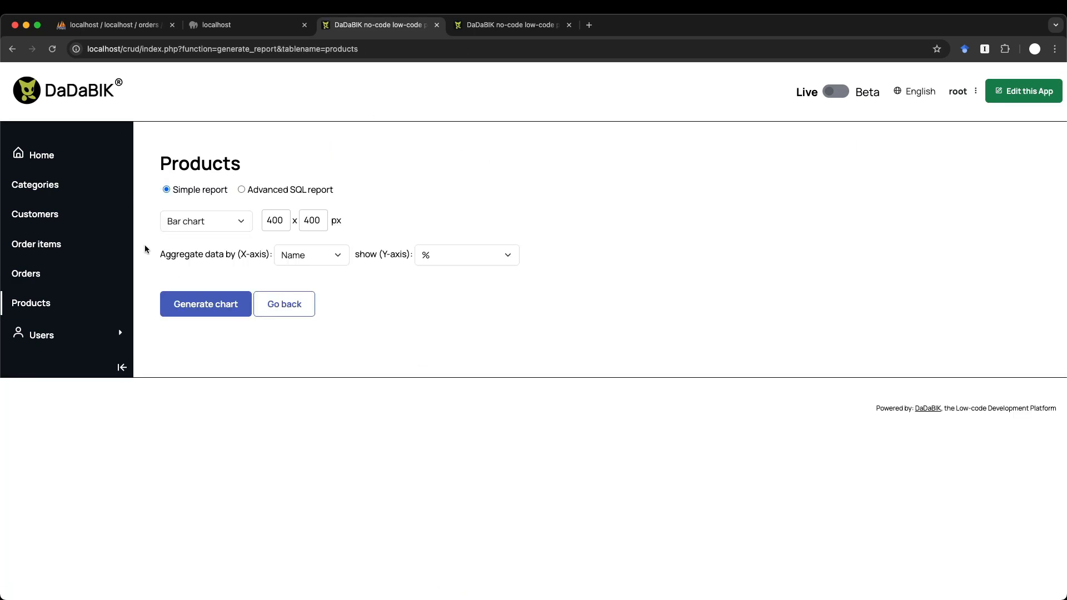
click(320, 255)
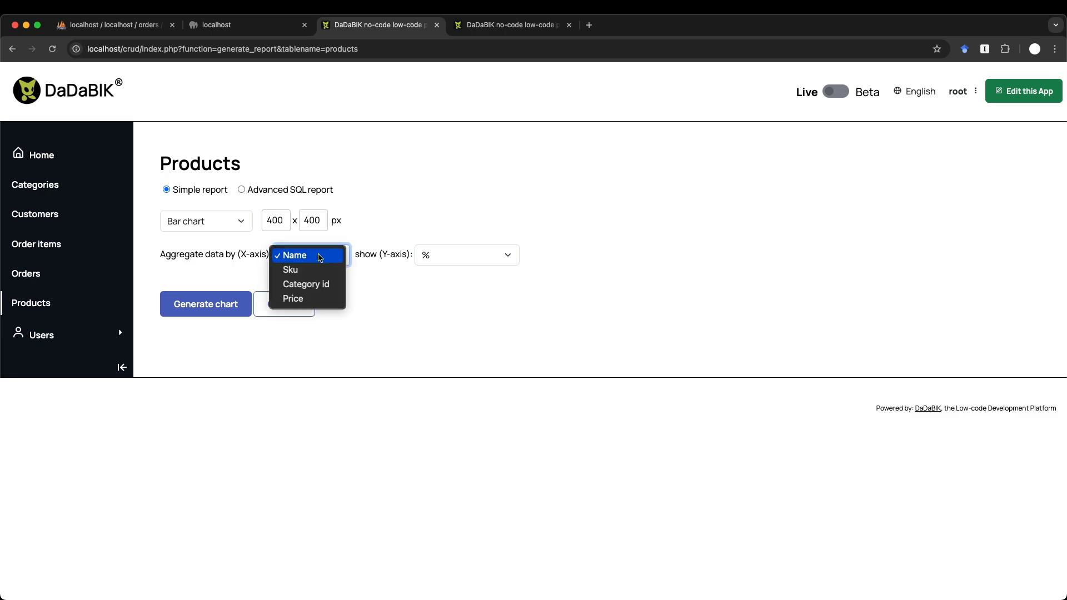
click(318, 285)
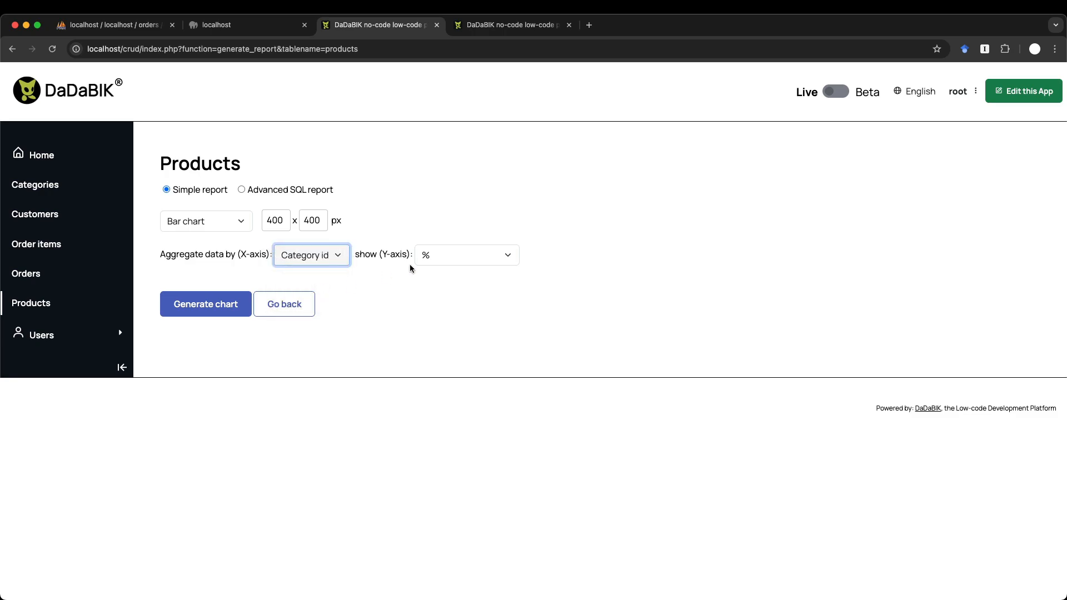
click(459, 255)
click(461, 270)
click(231, 309)
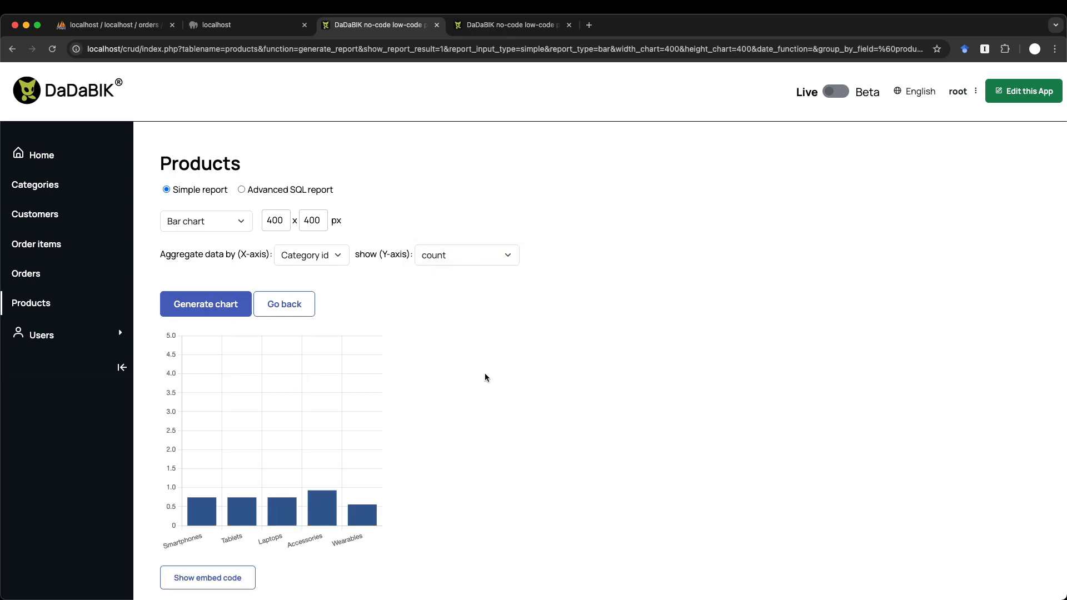
scroll(484, 377, down, 2)
mouse_move(284, 404)
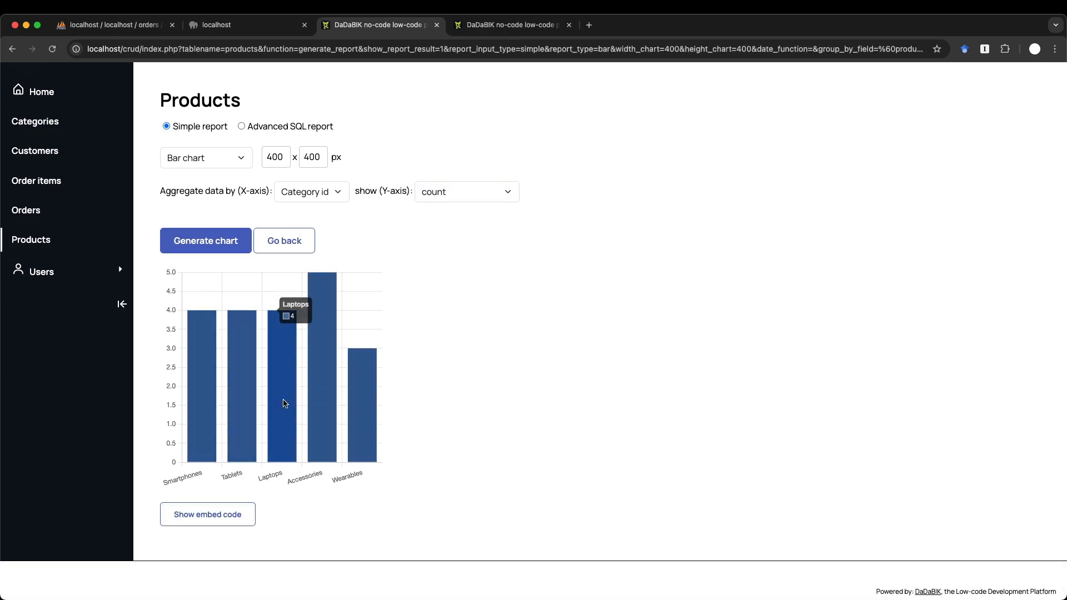
mouse_move(329, 391)
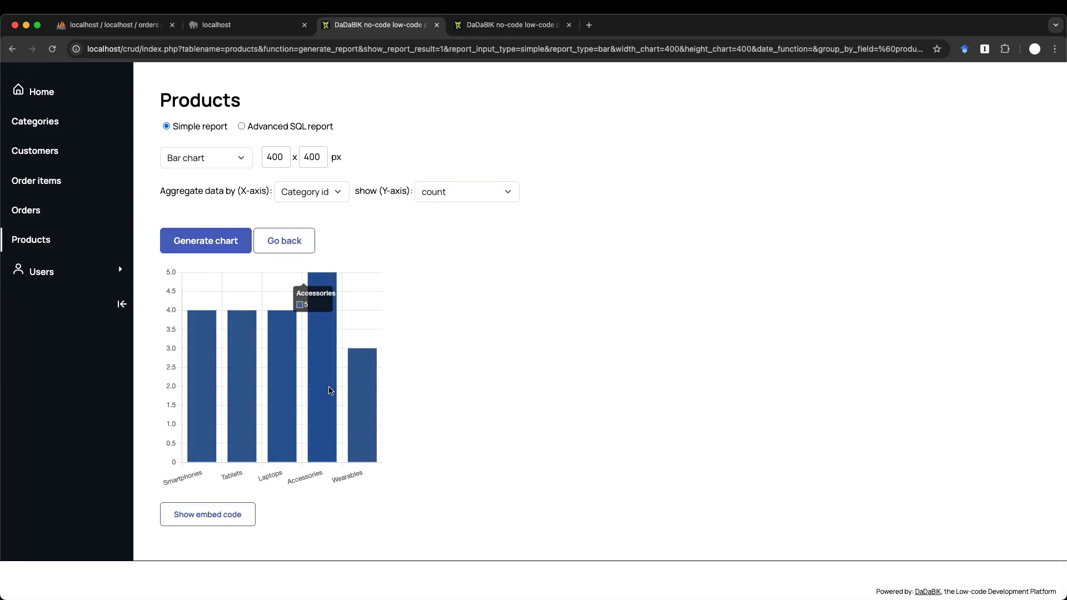
click(293, 246)
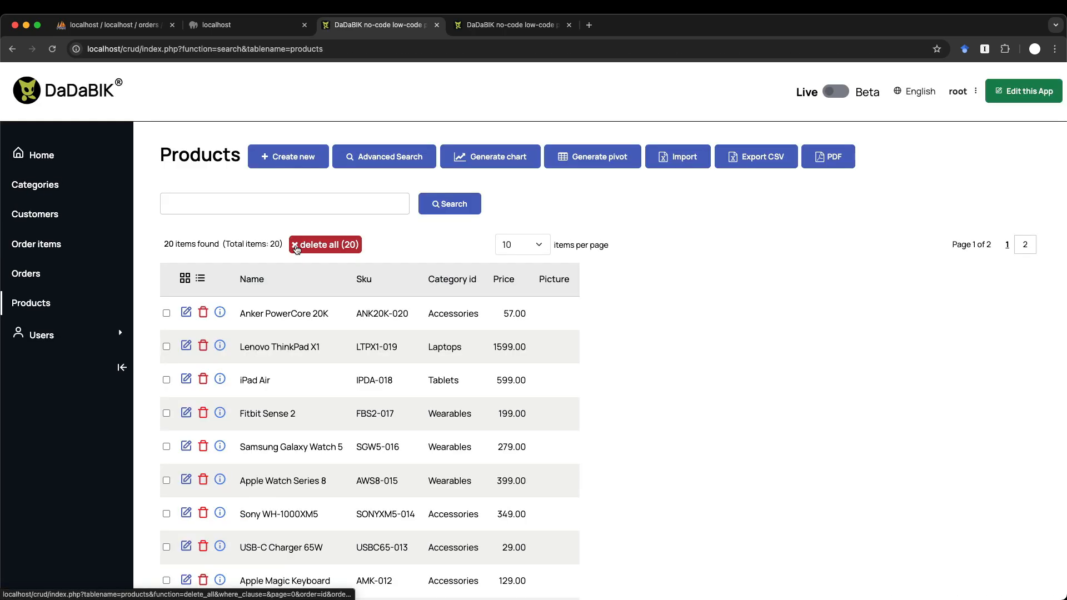
click(508, 162)
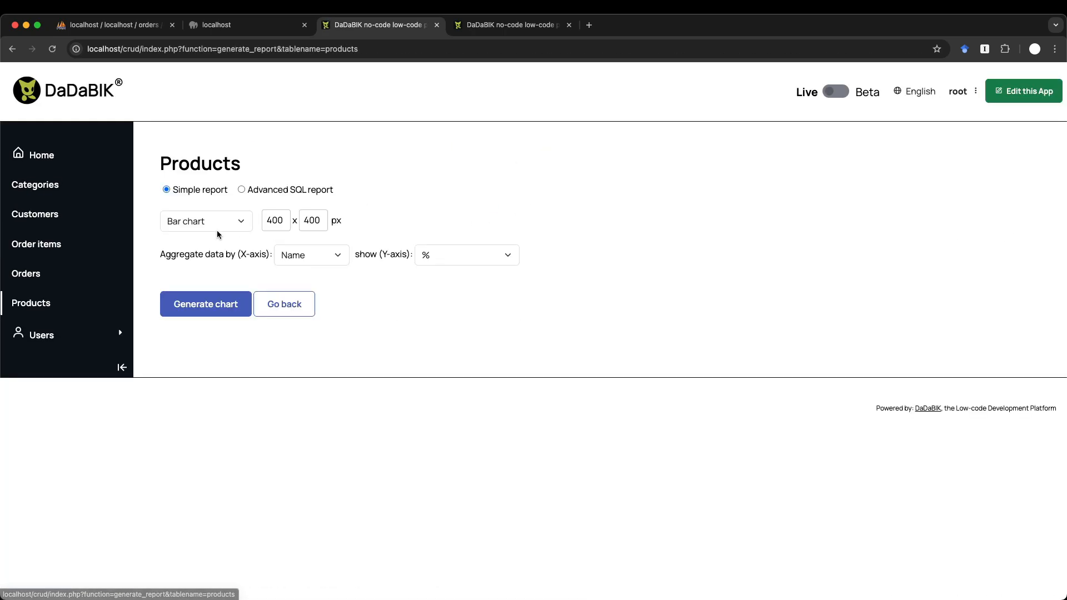
click(229, 228)
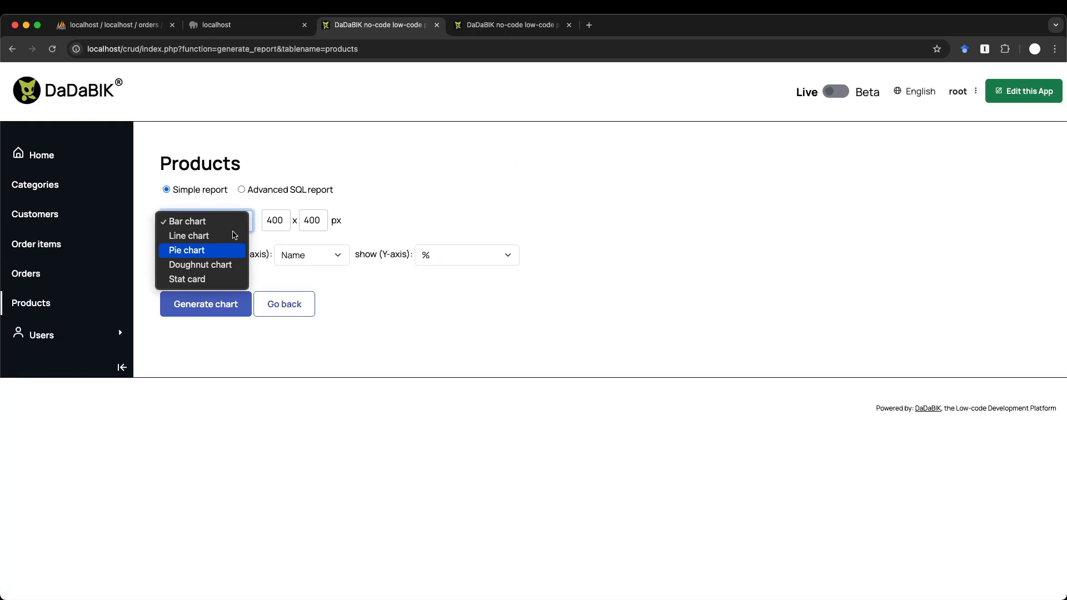
click(485, 145)
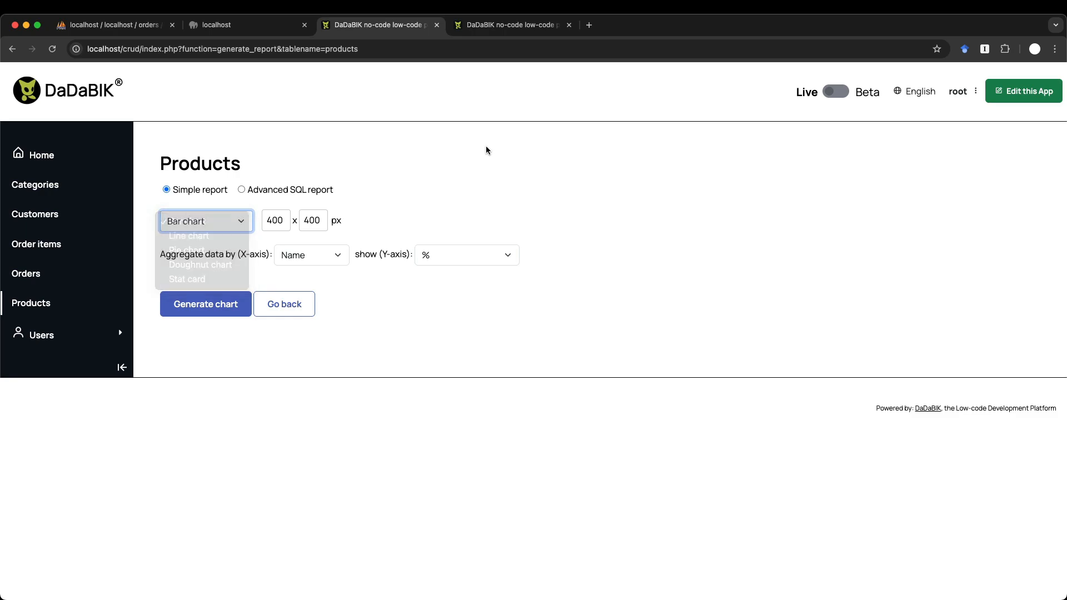
click(285, 304)
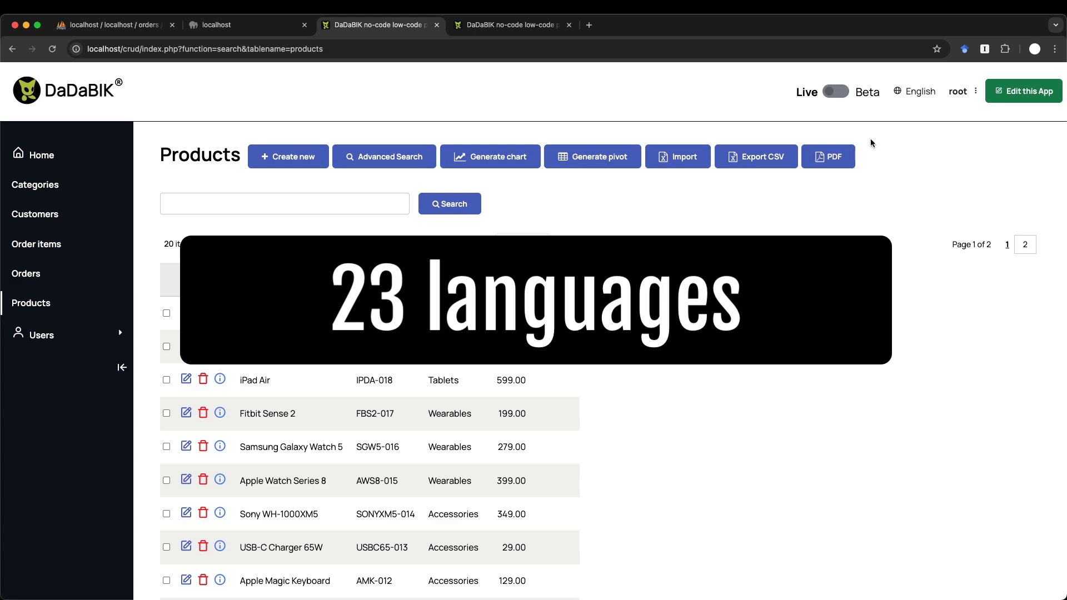
- Check the language list while keeping English, then start a new customer from the Customers list
click(918, 92)
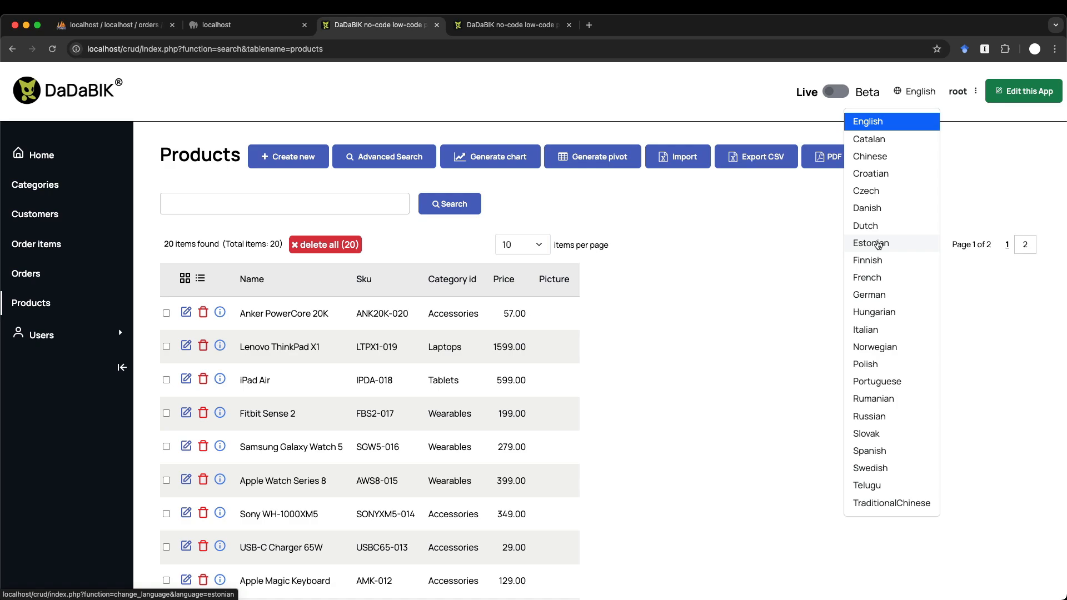
click(741, 218)
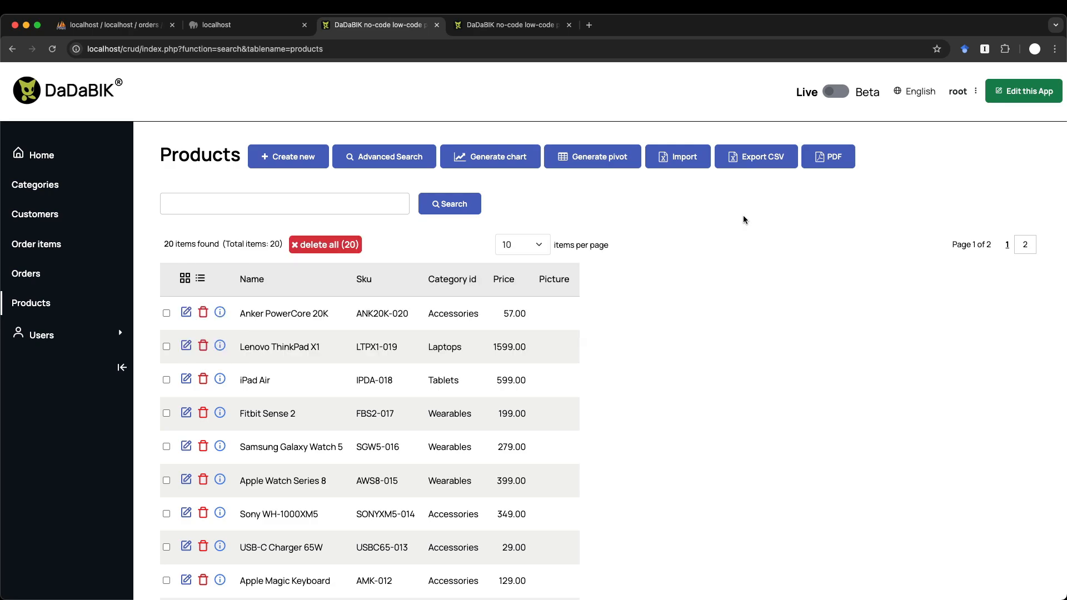
click(45, 214)
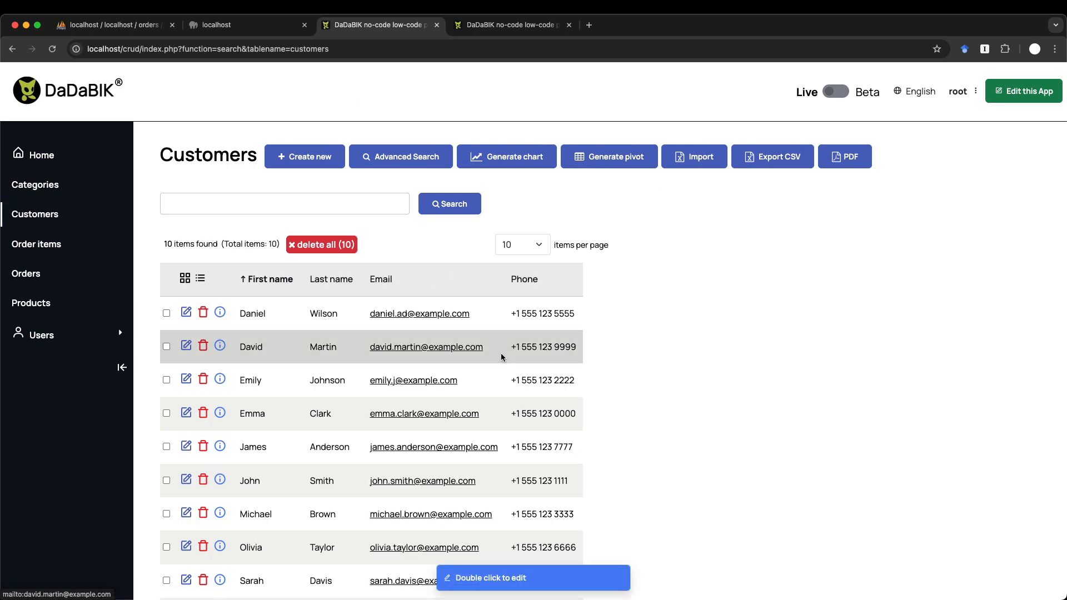
click(317, 161)
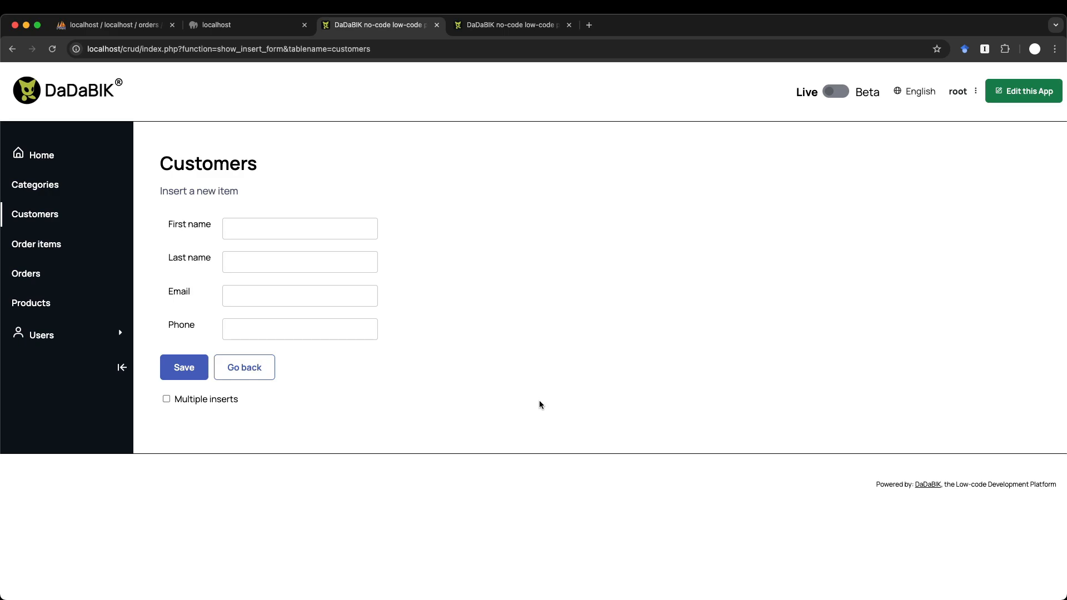
- Open DevTools in responsive device mode and scroll the customer form in the 469-pixel preview
key(super+alt+j)
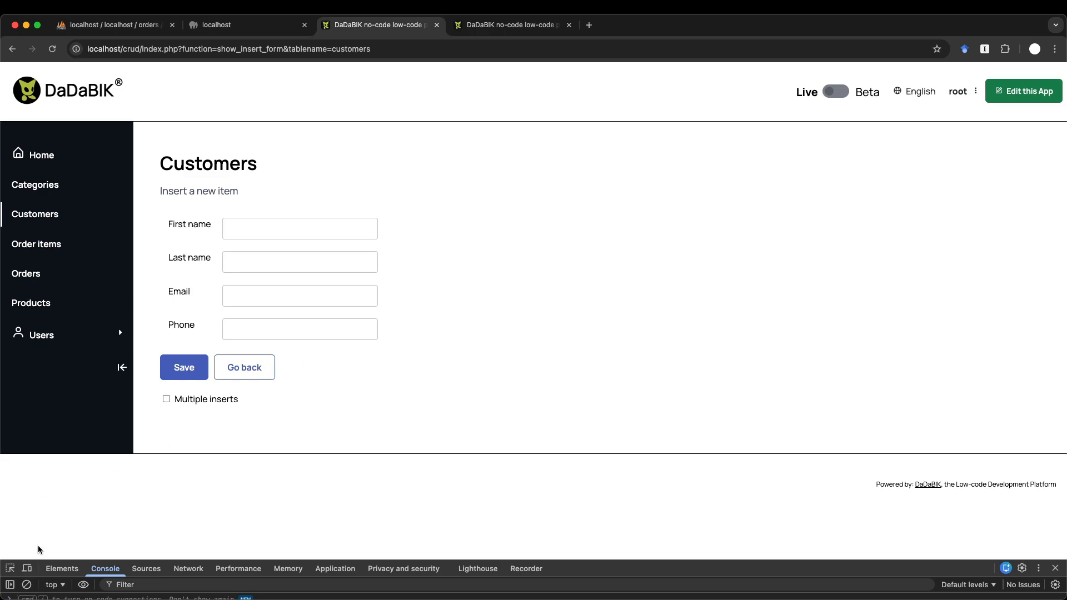
click(26, 568)
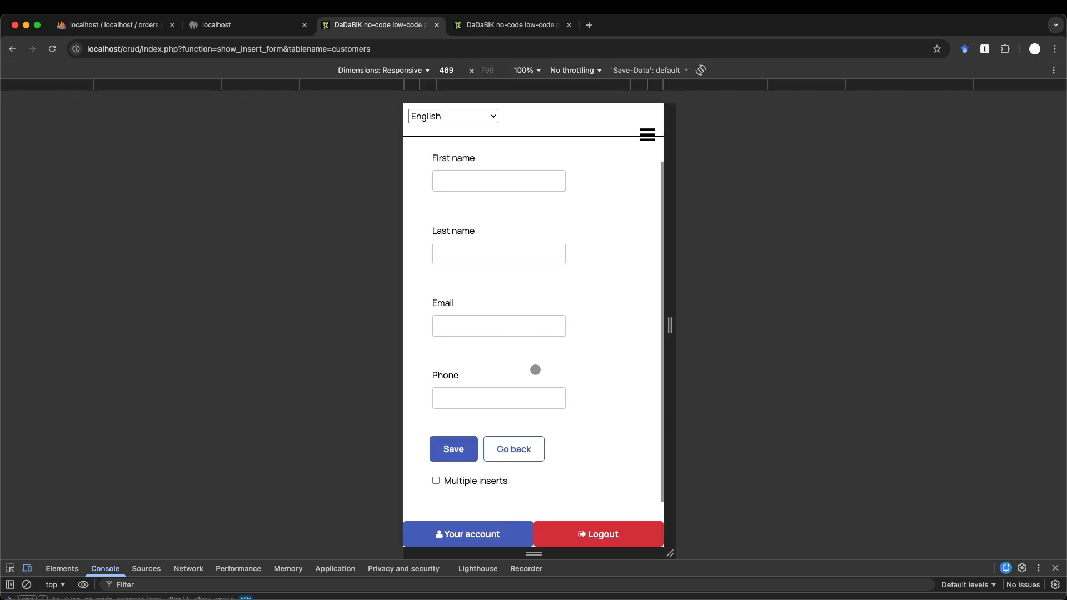
scroll(535, 369, down, 1)
scroll(535, 369, up, 3)
scroll(535, 370, down, 3)
scroll(535, 369, up, 3)
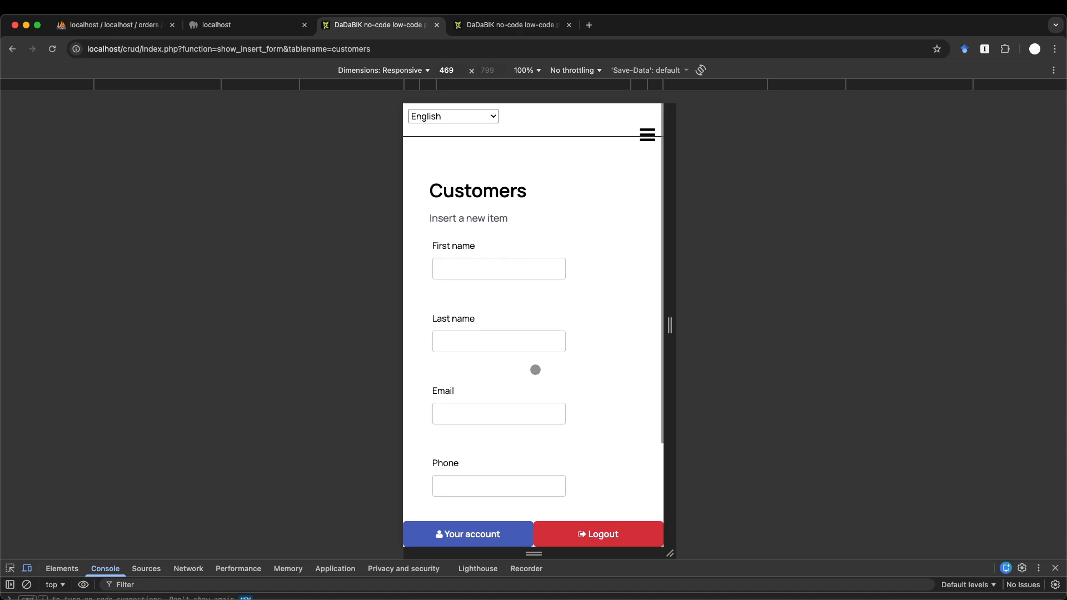
scroll(536, 370, down, 1)
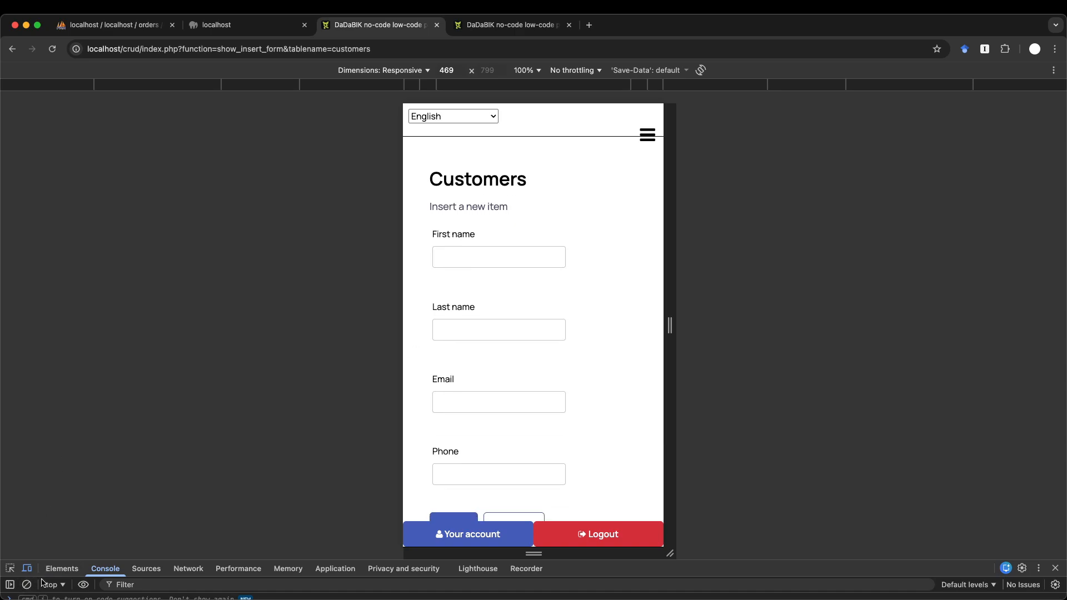
- Turn off the device toolbar so the customer form returns to full desktop width
click(26, 569)
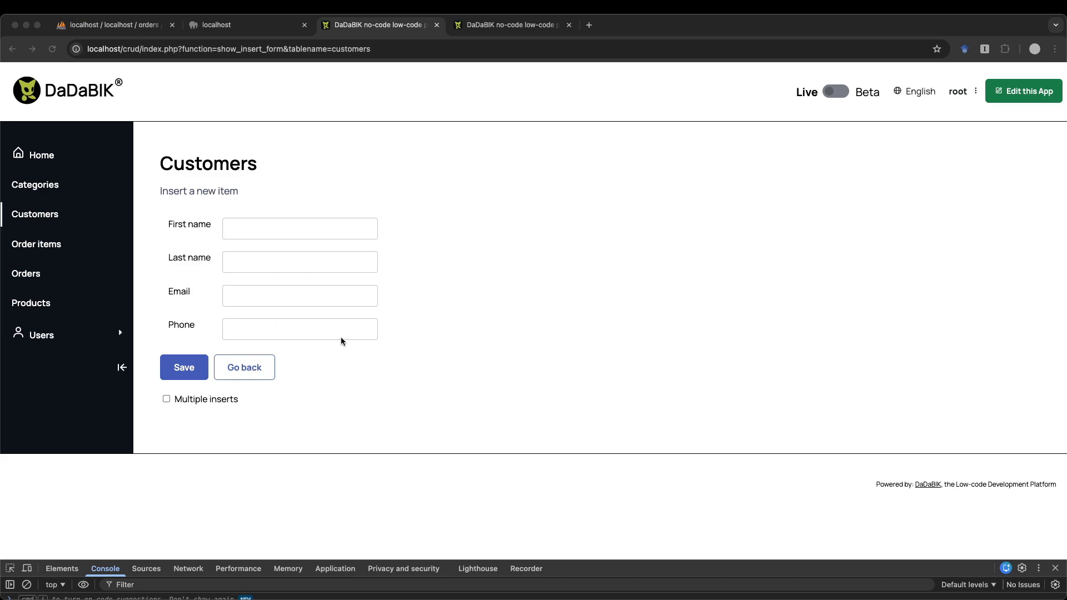
click(645, 250)
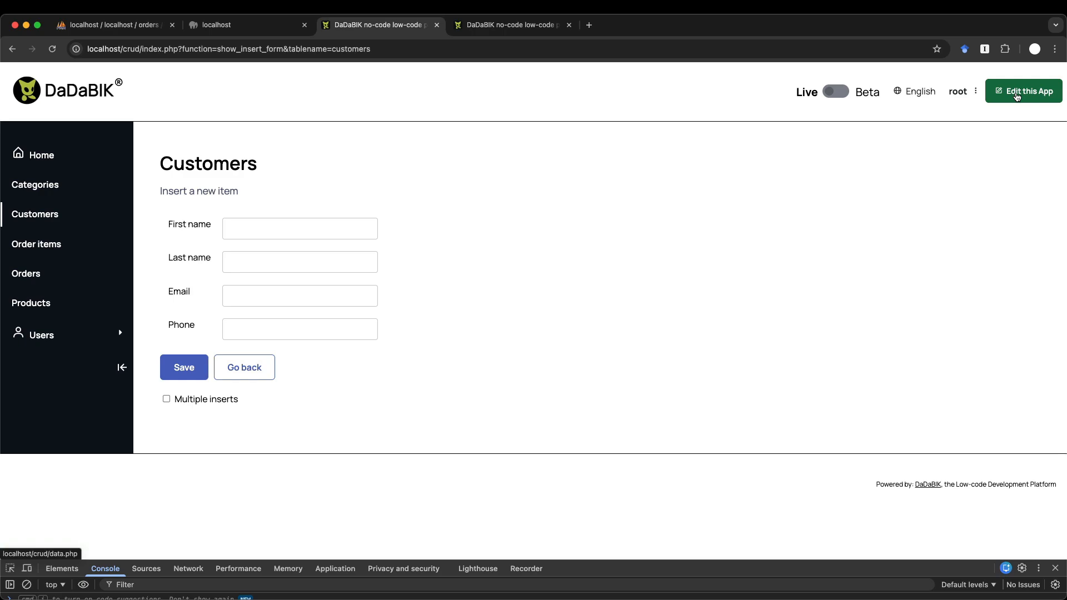
- Close DevTools, open the app editing area in a new tab, and close the old Products tab
key(super+alt+i)
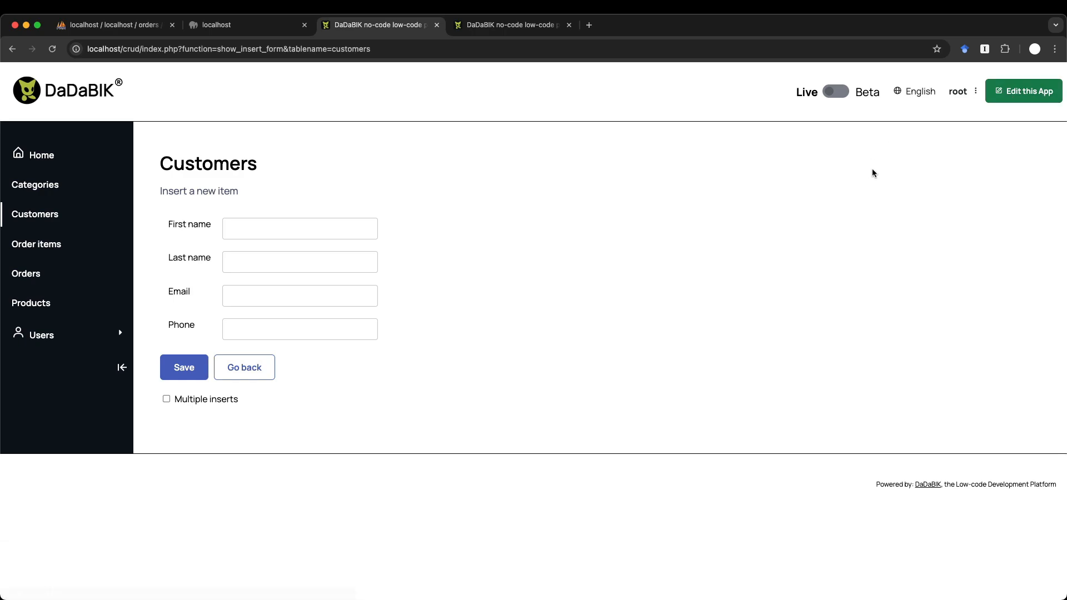
super+click(1023, 91)
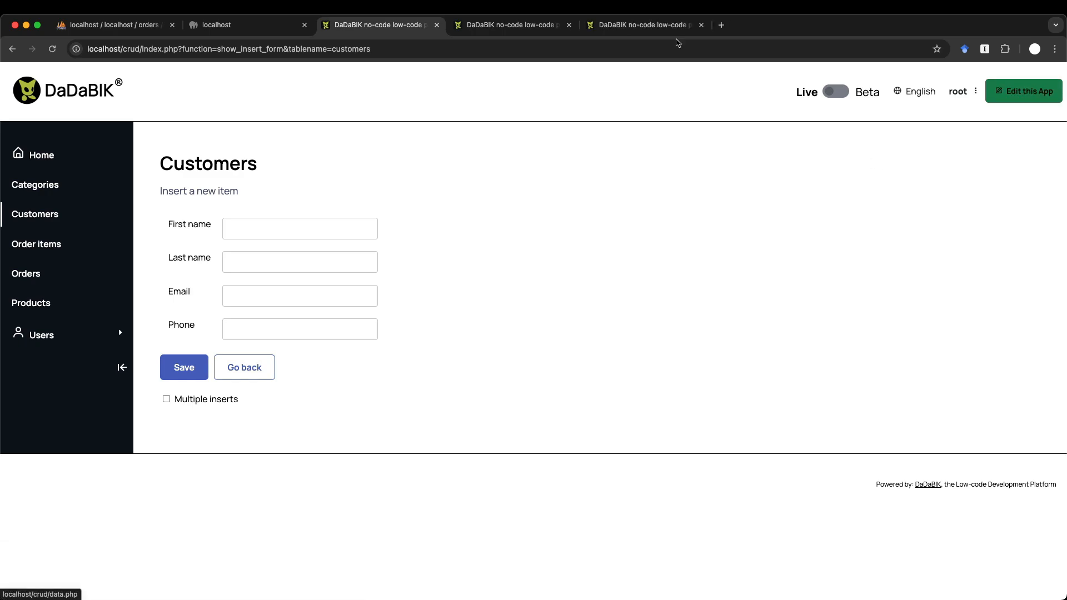
click(502, 24)
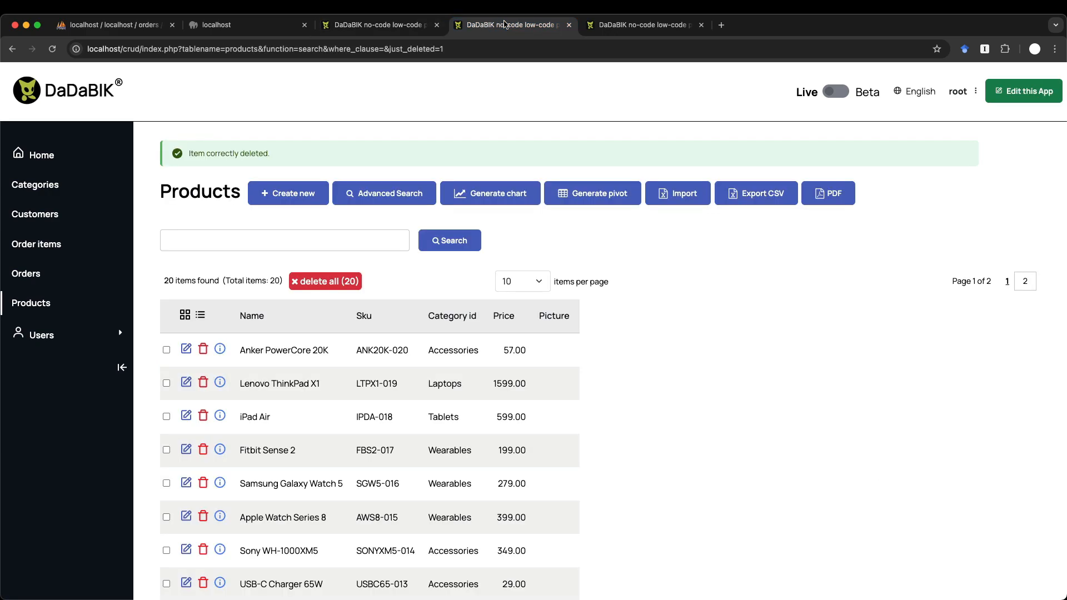
click(568, 26)
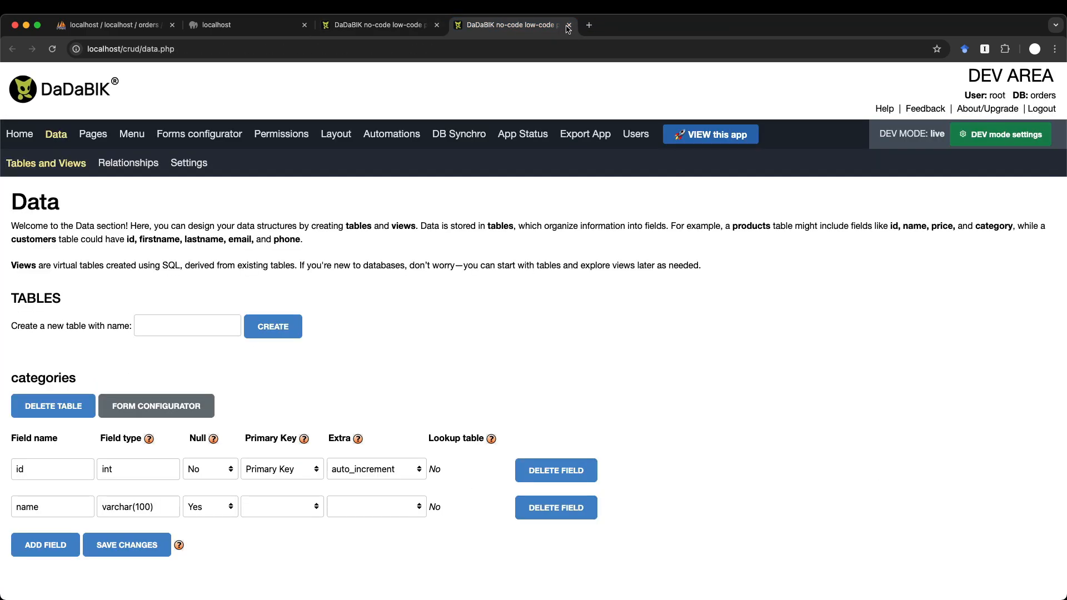
- Open the Forms configurator and select the customers table
click(213, 138)
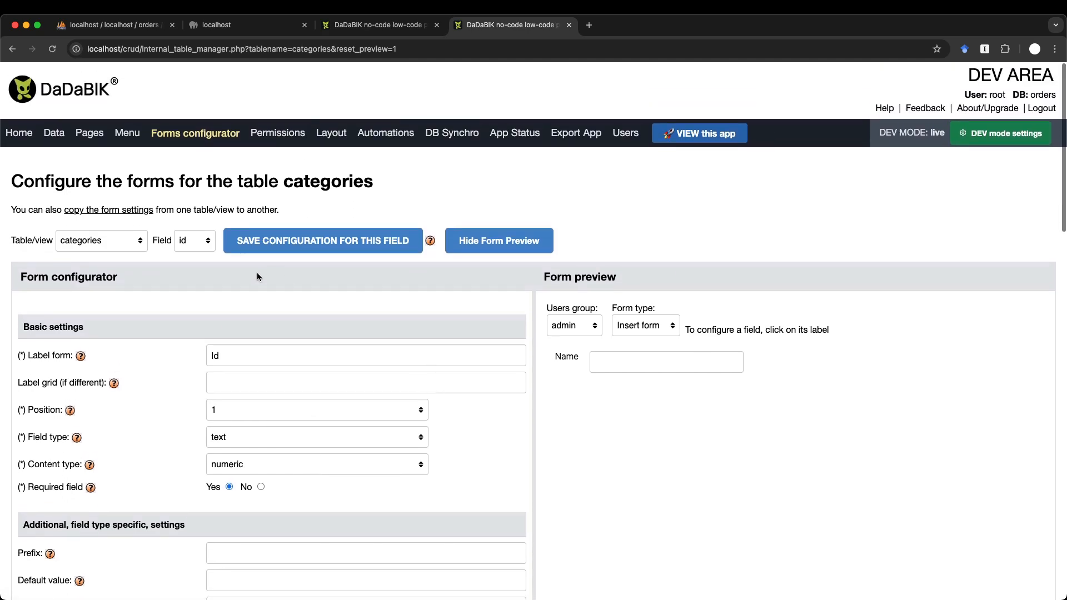
click(101, 240)
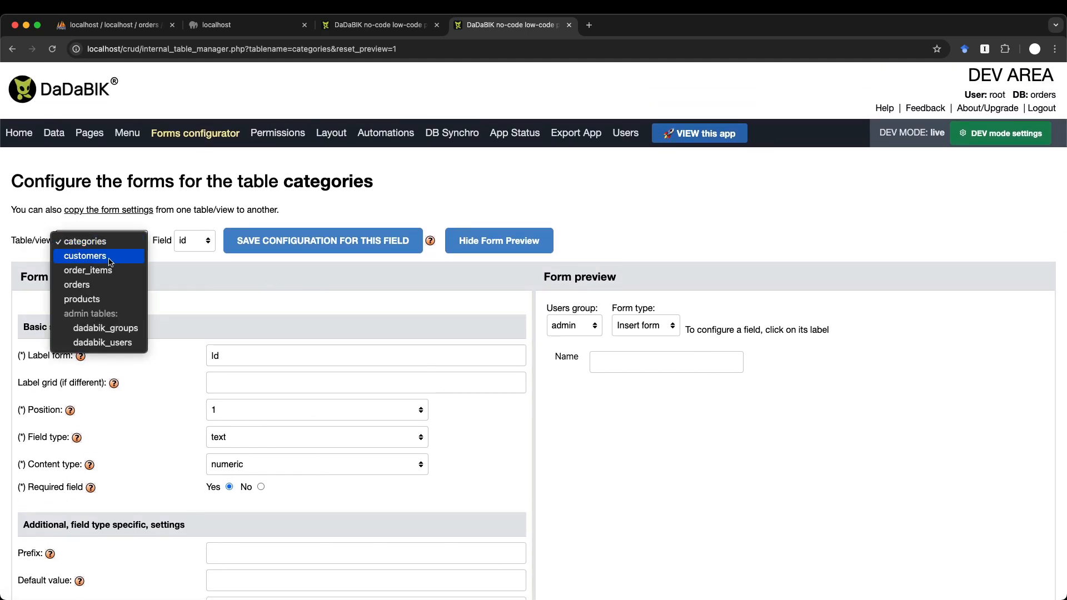
click(373, 354)
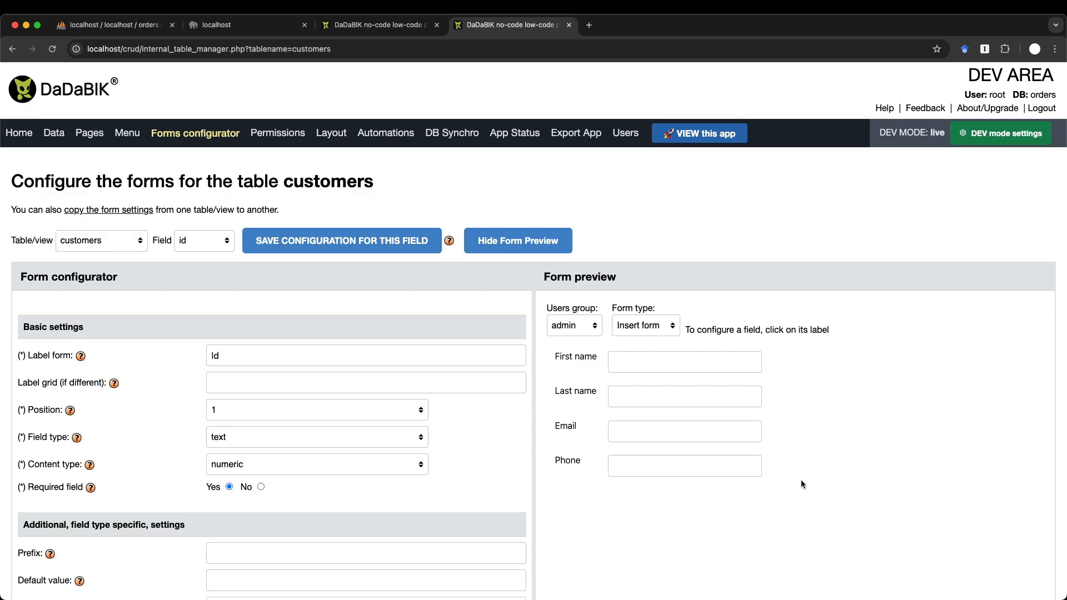
- Keep Last name on First name's line and add a 'Name' separator before First name
click(558, 357)
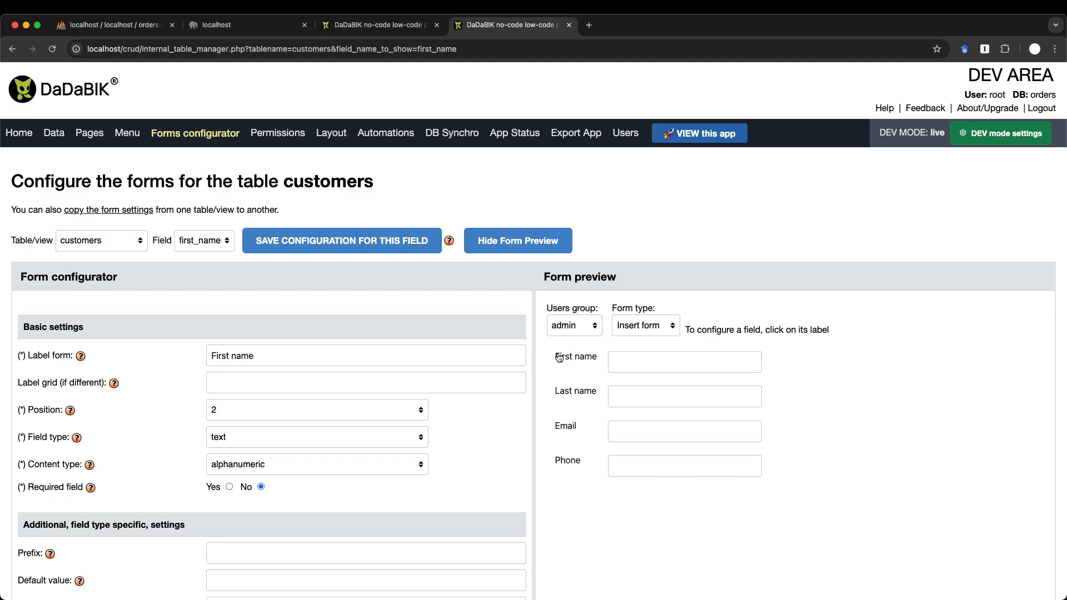
scroll(410, 419, down, 10)
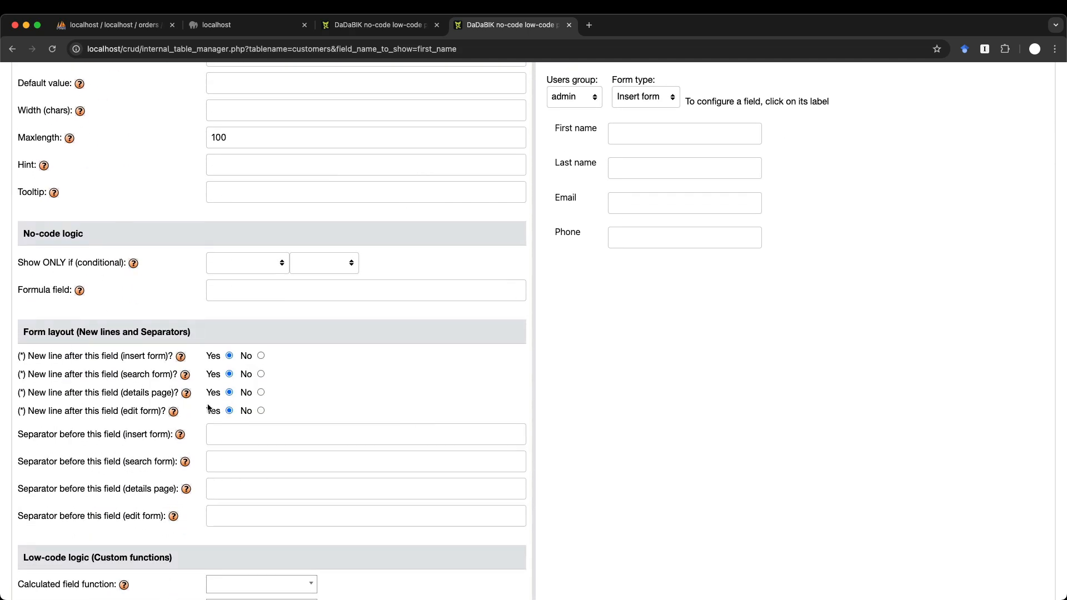
click(261, 356)
scroll(262, 356, up, 2)
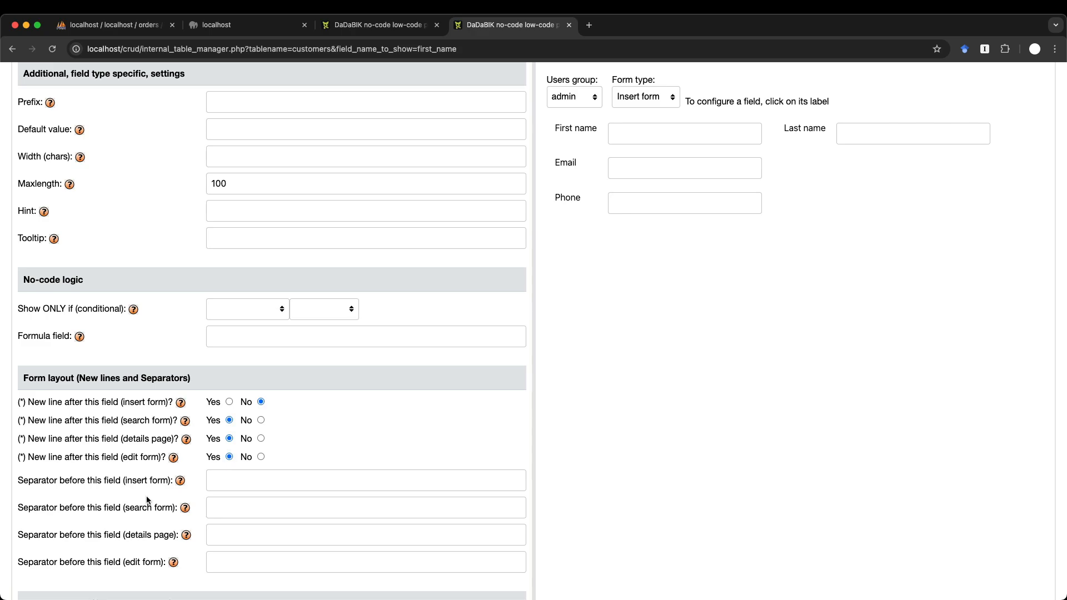
click(262, 484)
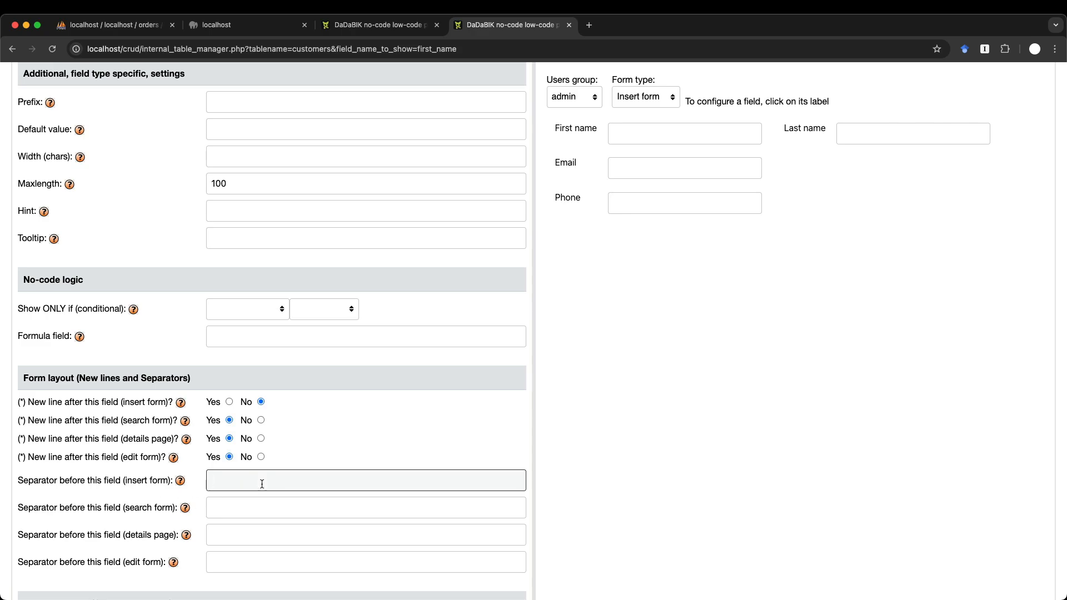
text(Name)
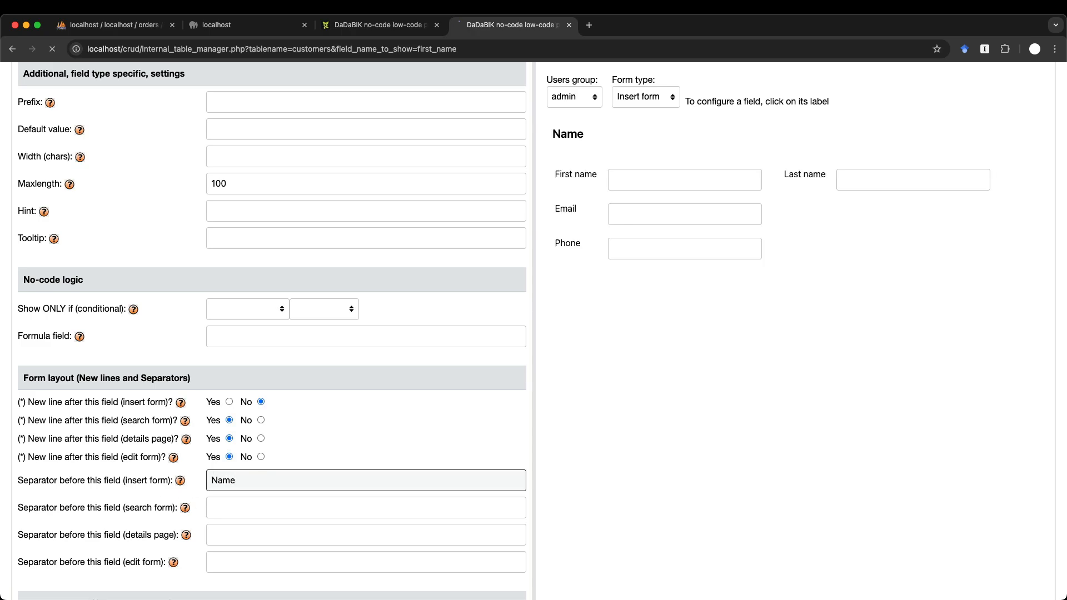
scroll(624, 485, down, 3)
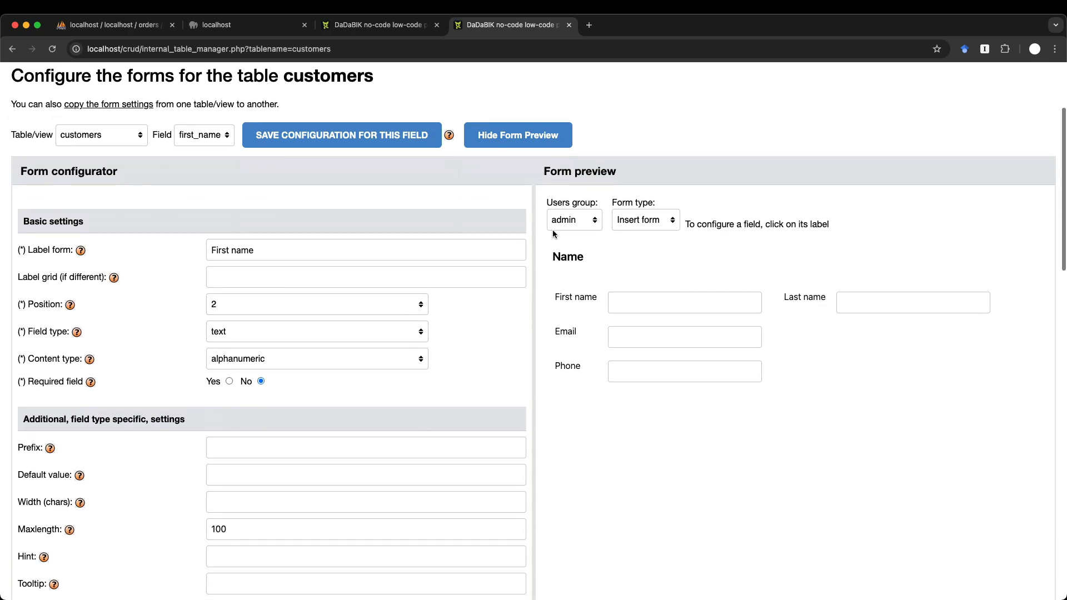
- Put Phone beside Email, add a 'Contact info' separator before Email, and save
click(561, 331)
scroll(320, 454, down, 6)
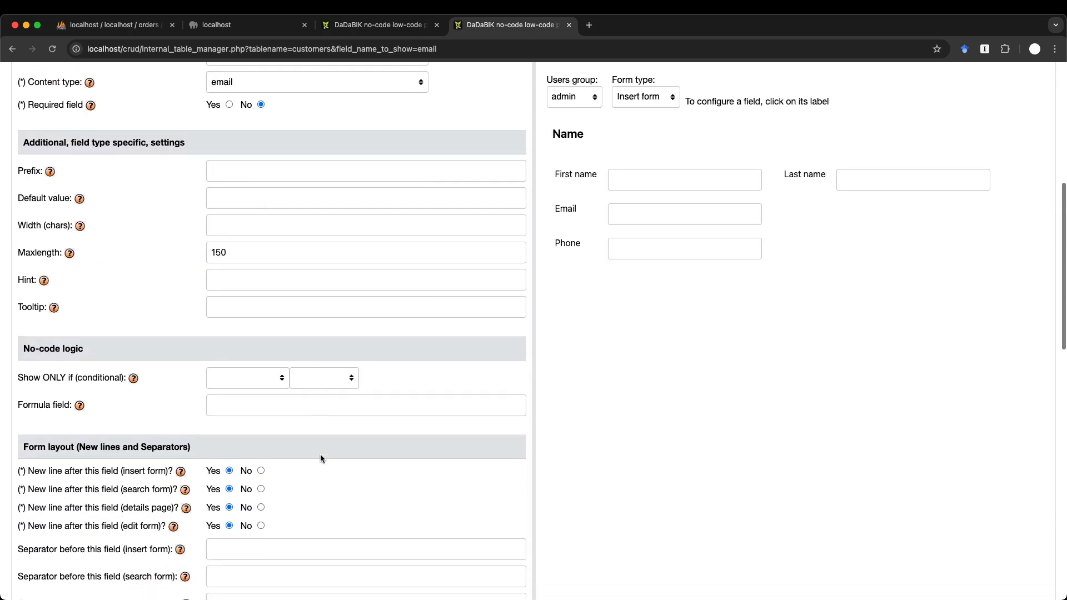
click(261, 470)
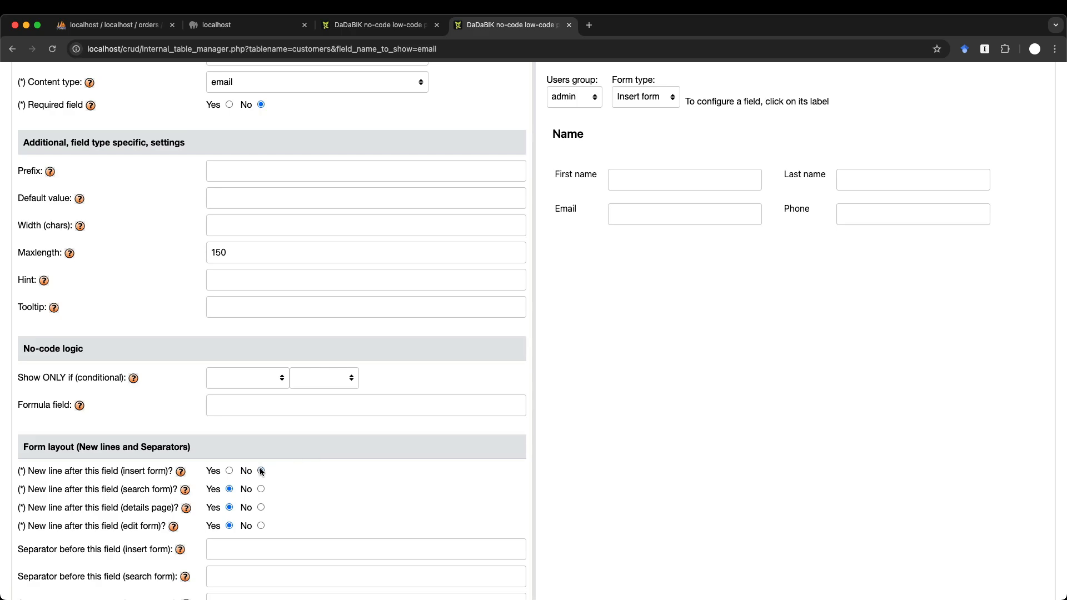
scroll(260, 471, down, 2)
click(231, 482)
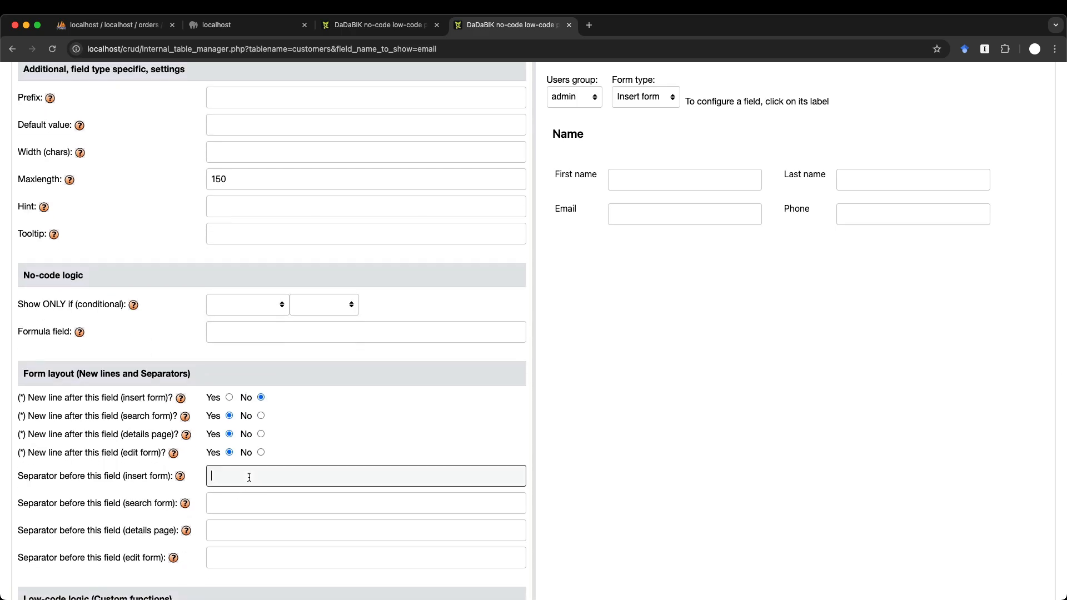
text(Contac)
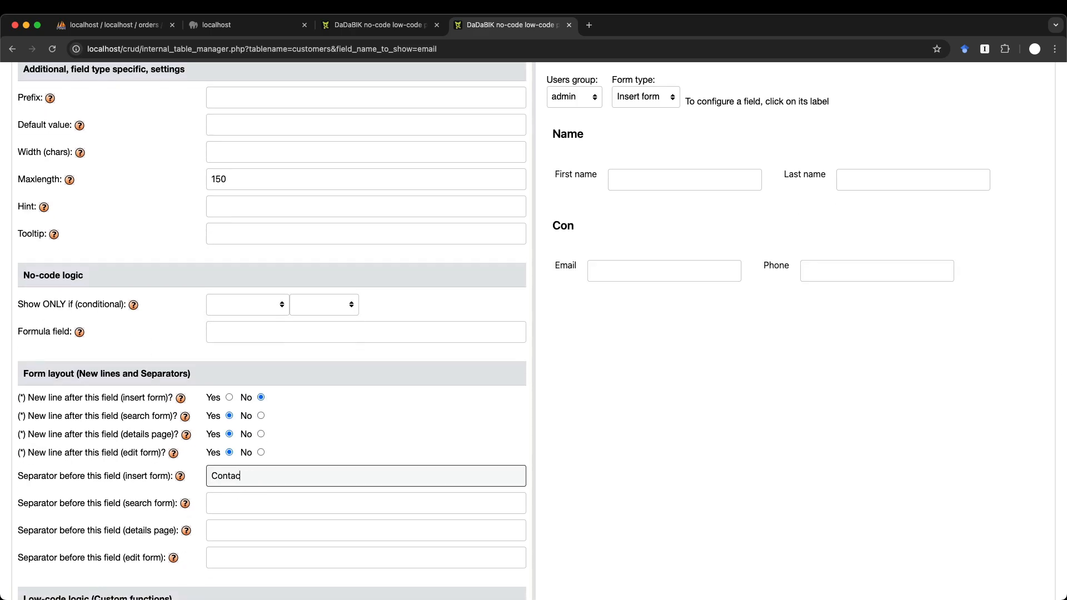
text(t info)
scroll(718, 401, up, 2)
scroll(639, 273, up, 5)
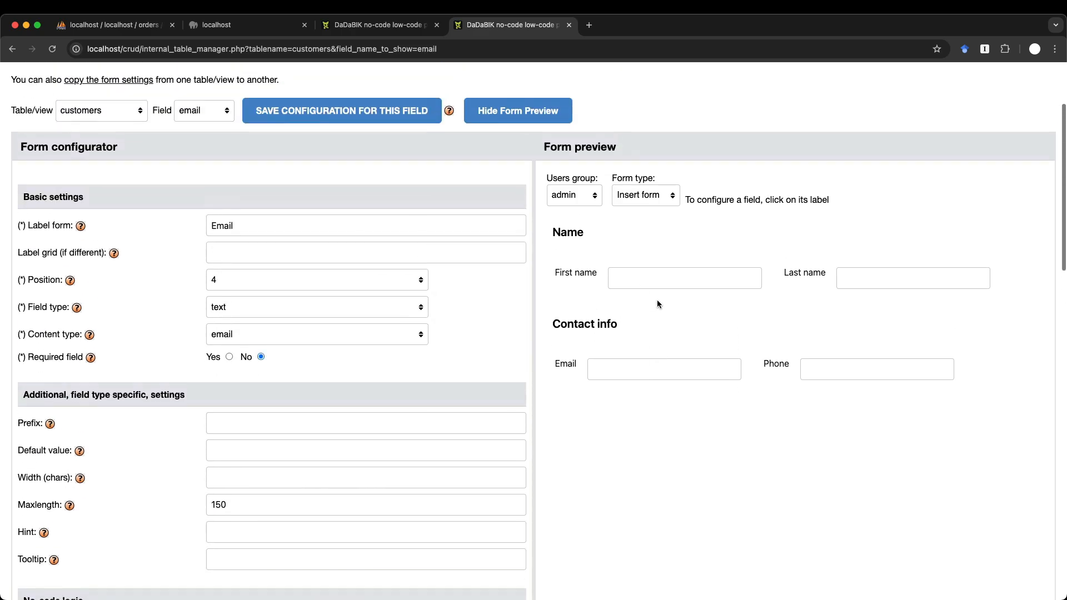
click(334, 113)
scroll(529, 452, down, 2)
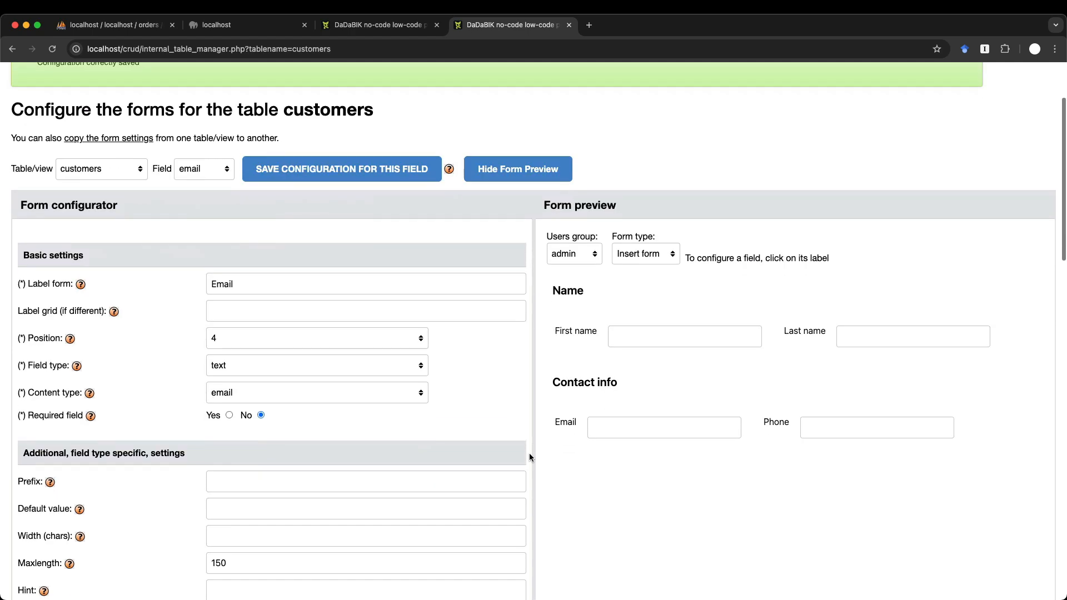
- Review the sectioned Customers insert form in the app tab, then show the Products list
key(ctrl+shift+Tab)
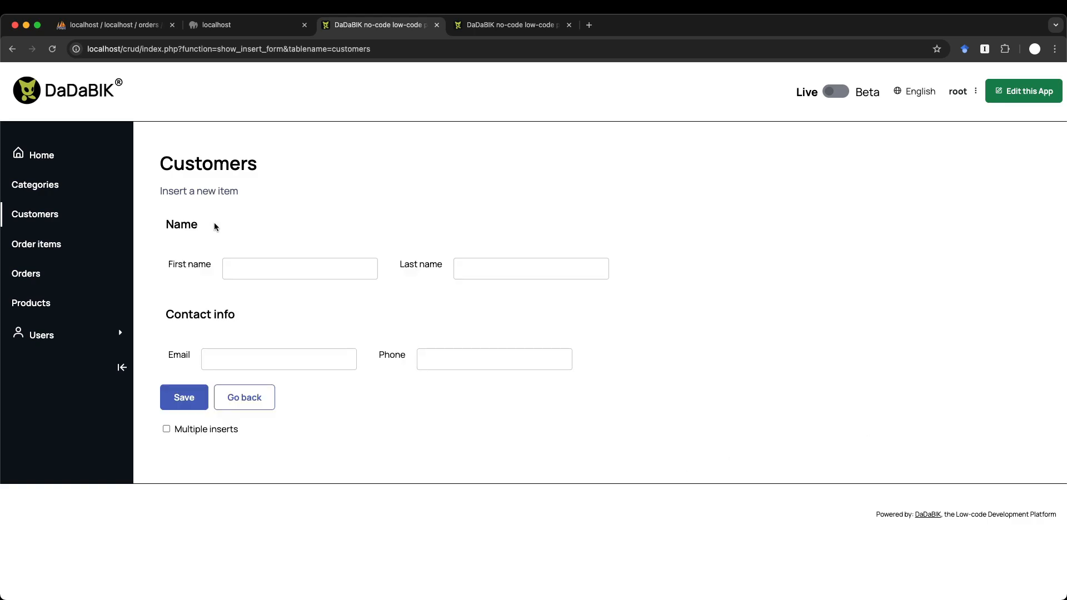
click(47, 303)
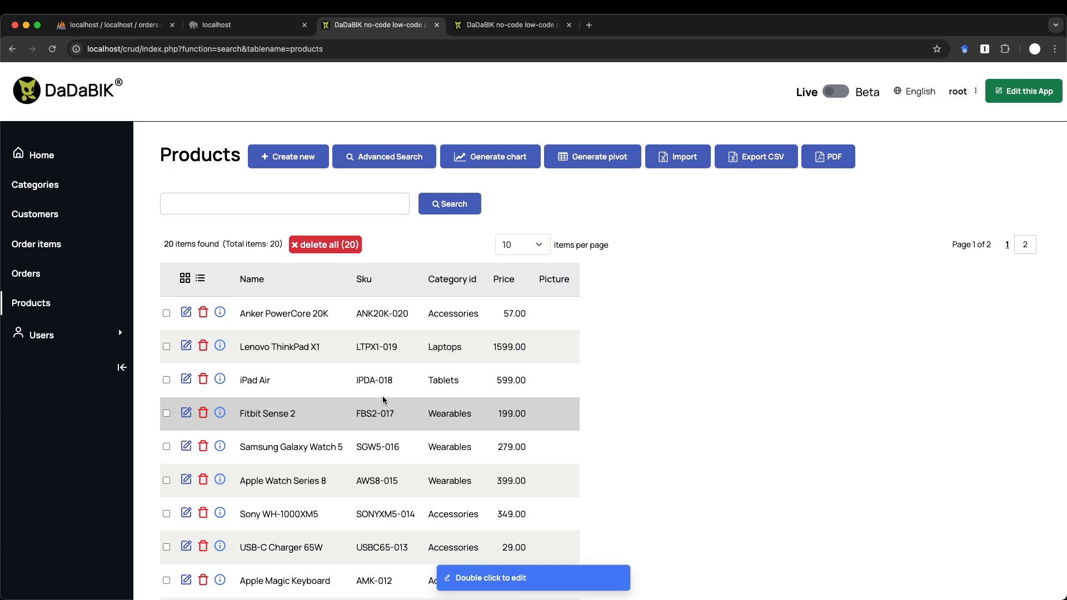
- In the Forms configurator, select the products table and its sku field
click(489, 25)
click(93, 169)
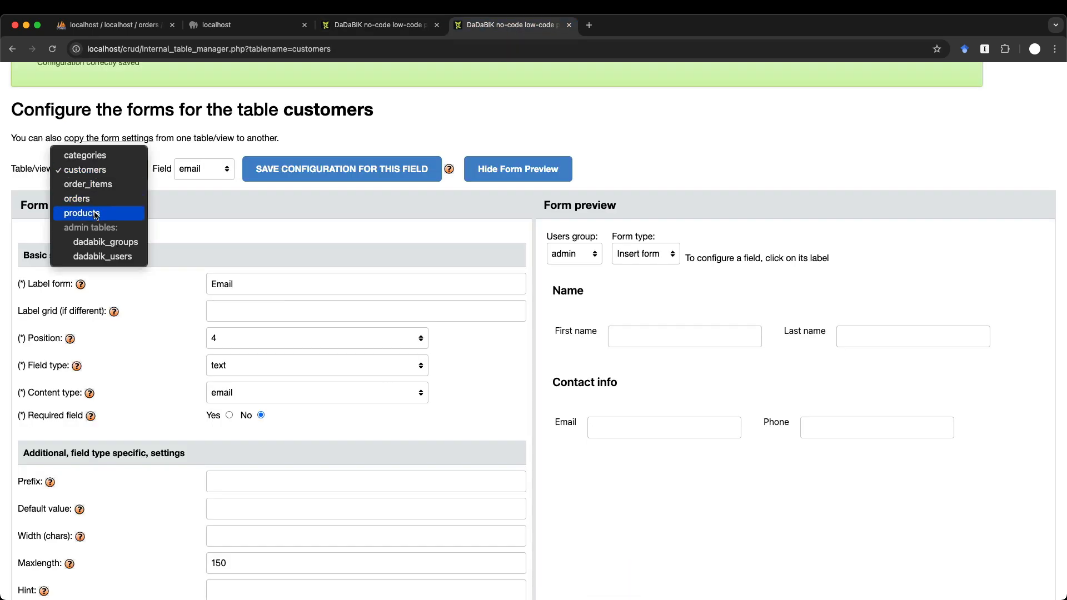
click(96, 213)
scroll(283, 350, down, 2)
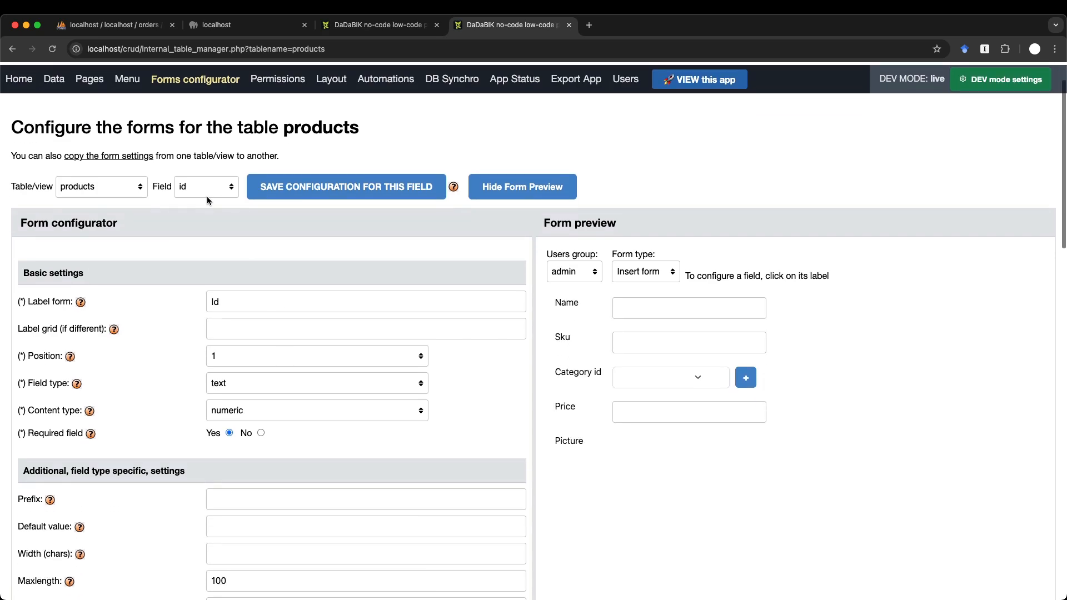
click(207, 187)
click(207, 223)
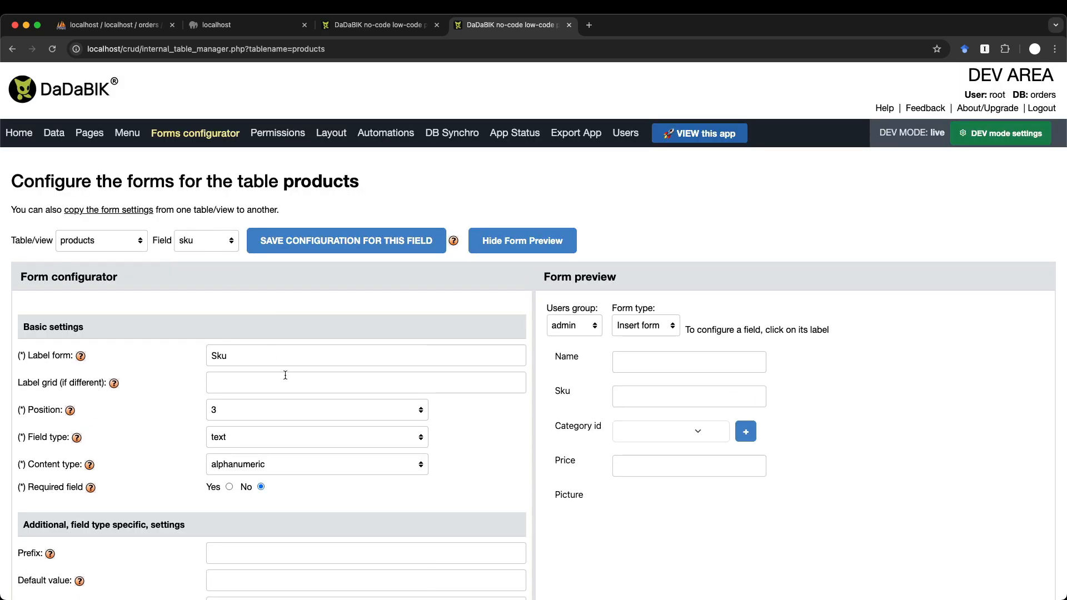
- Set sku's field type to barcode, save, and check the app's Products list
scroll(278, 329, down, 3)
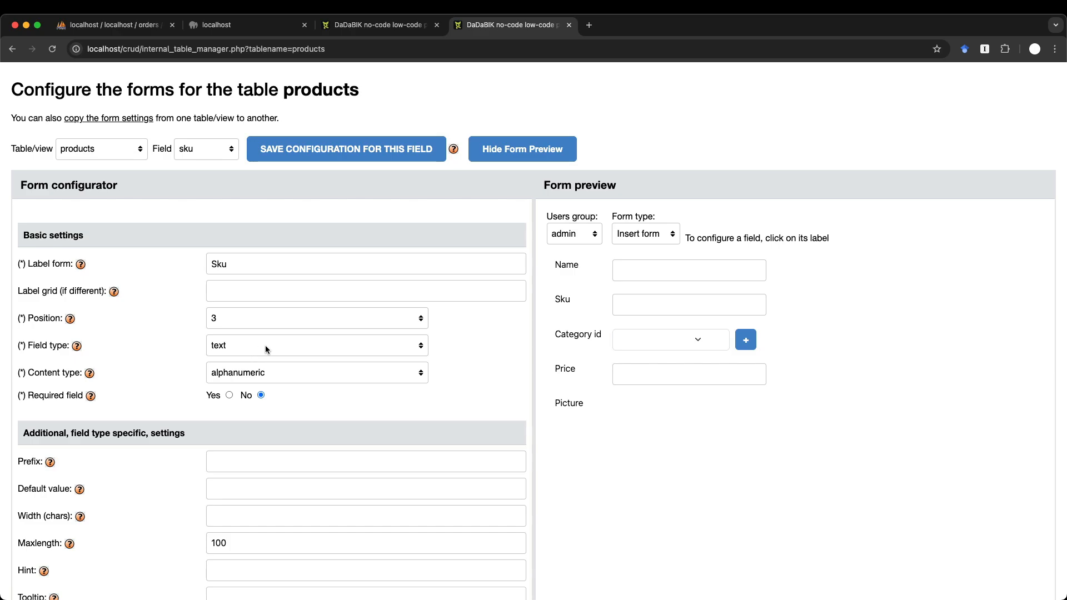
click(268, 347)
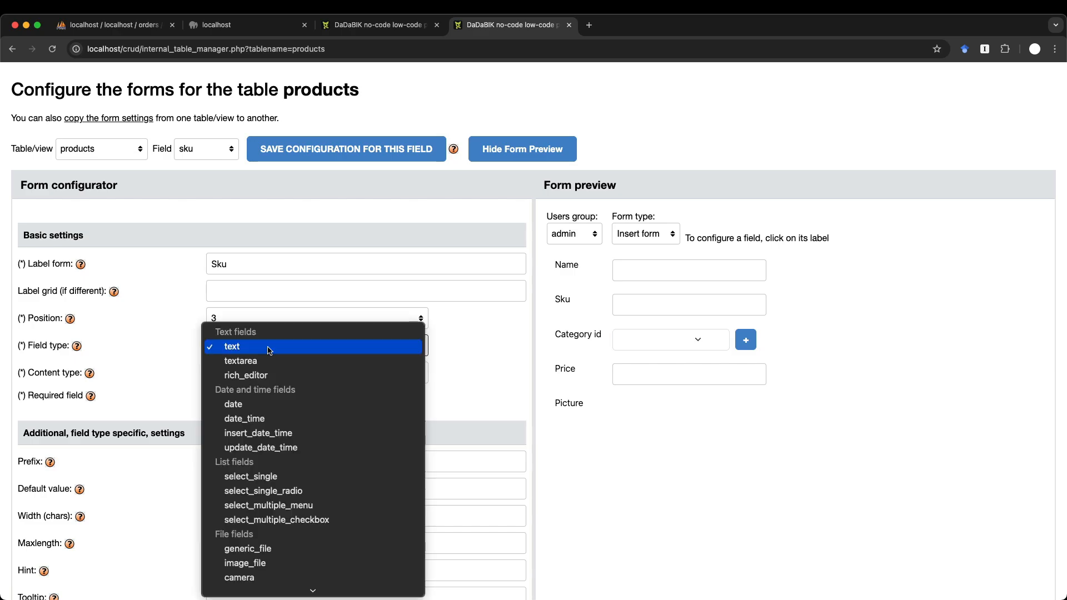
scroll(282, 533, down, 3)
click(281, 533)
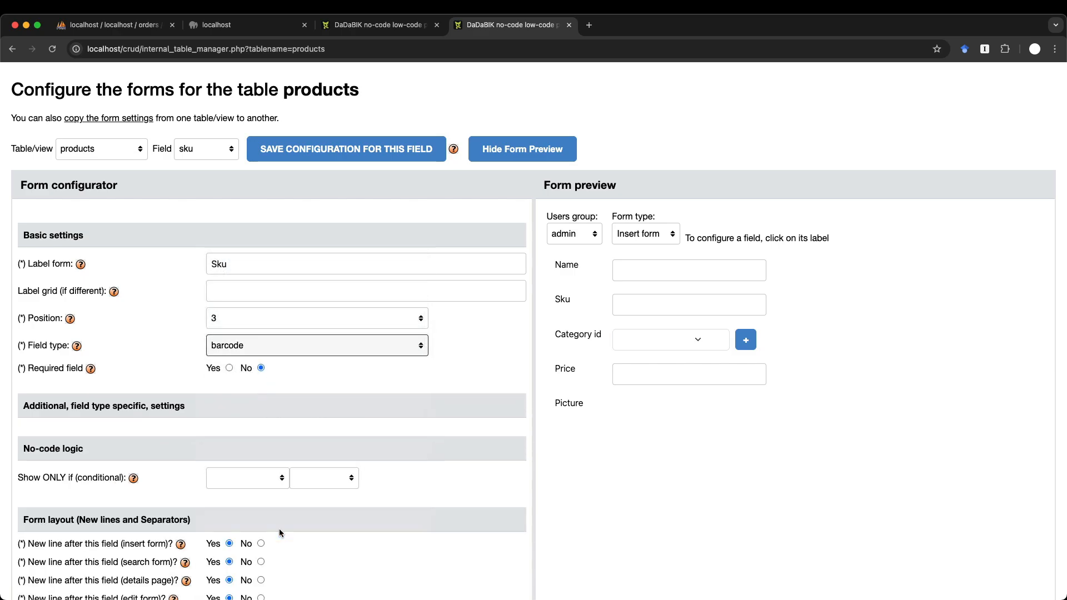
click(310, 158)
click(380, 24)
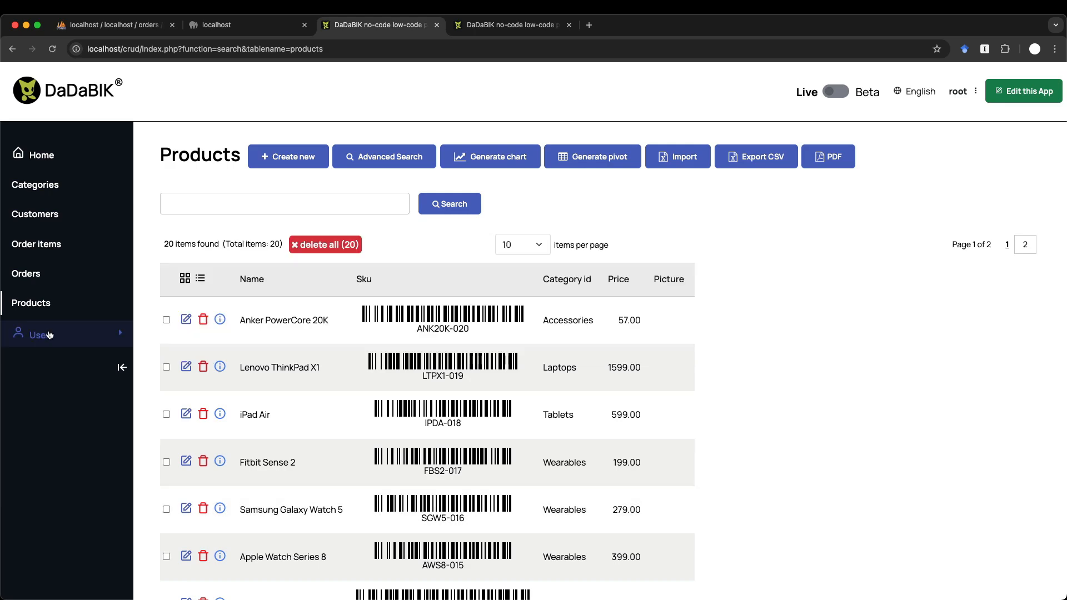
click(41, 335)
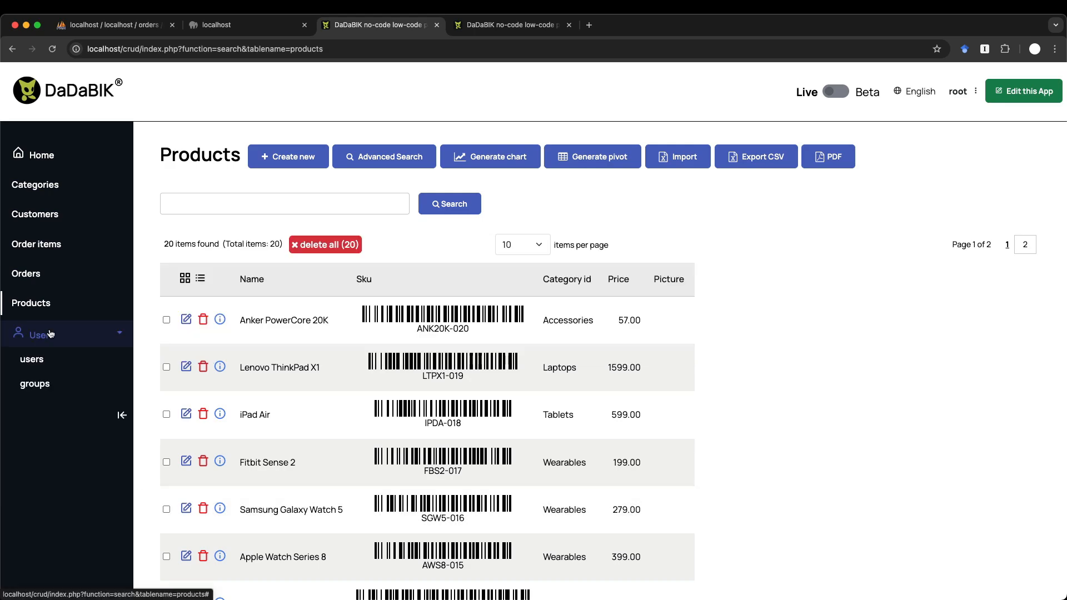
- Create a 'readers' user group, then start a blank new-user entry
click(48, 385)
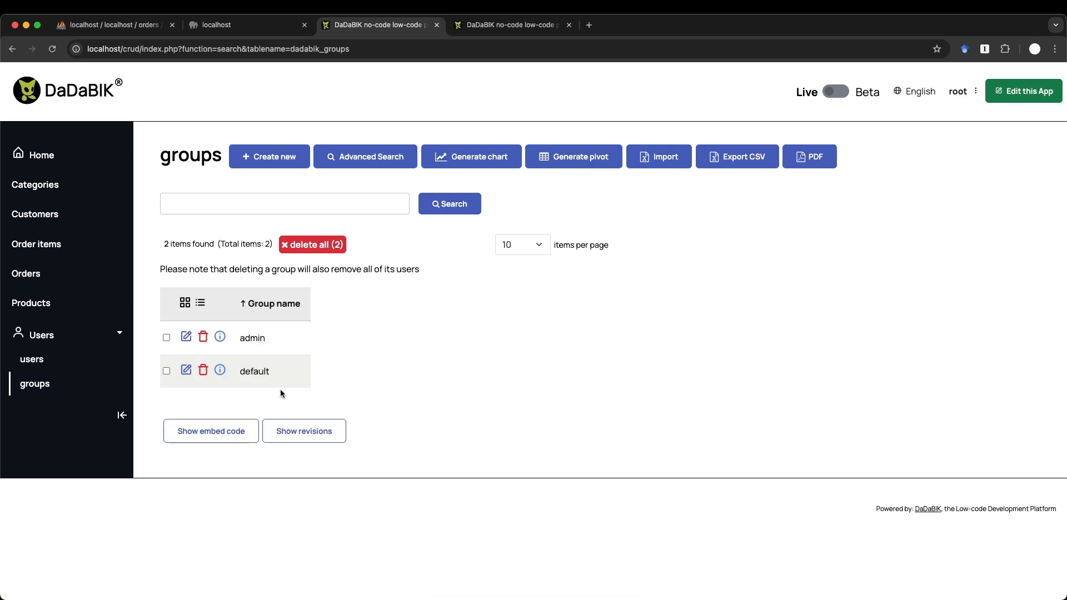
click(267, 158)
click(267, 229)
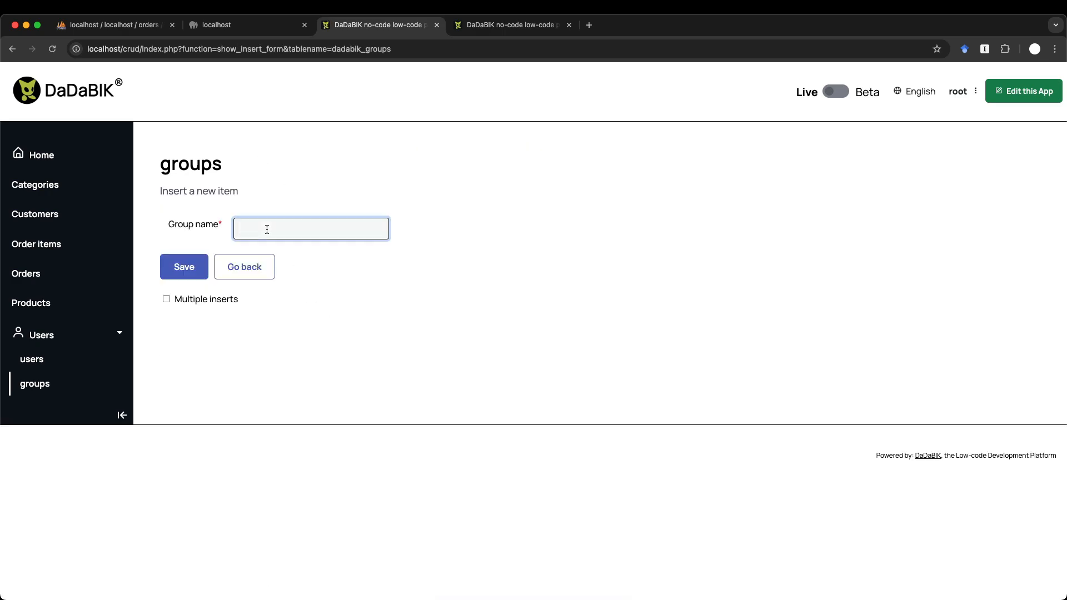
text(readers)
key(Return)
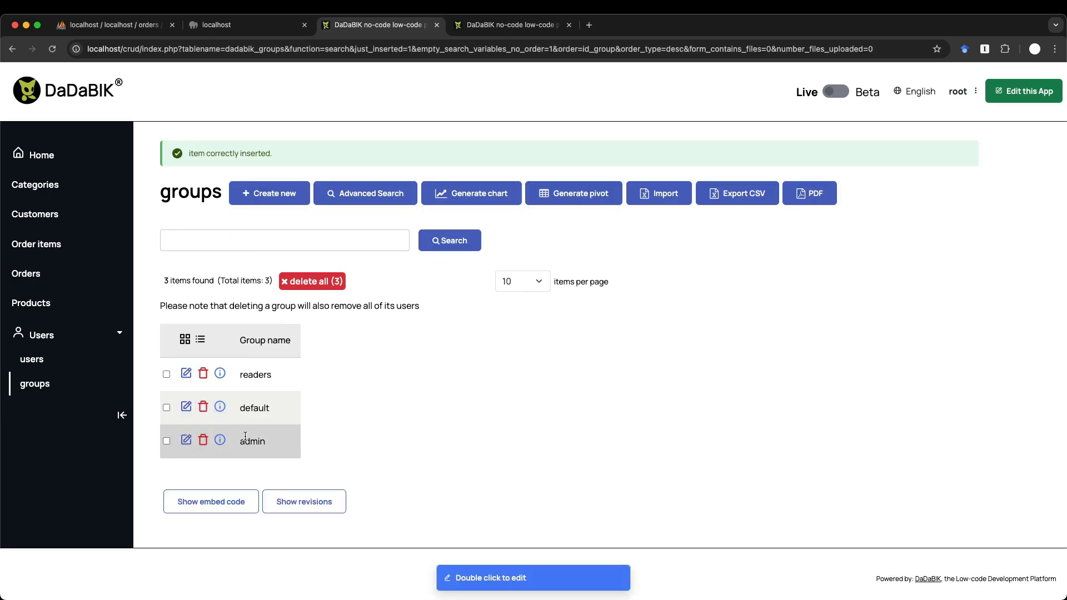
click(40, 360)
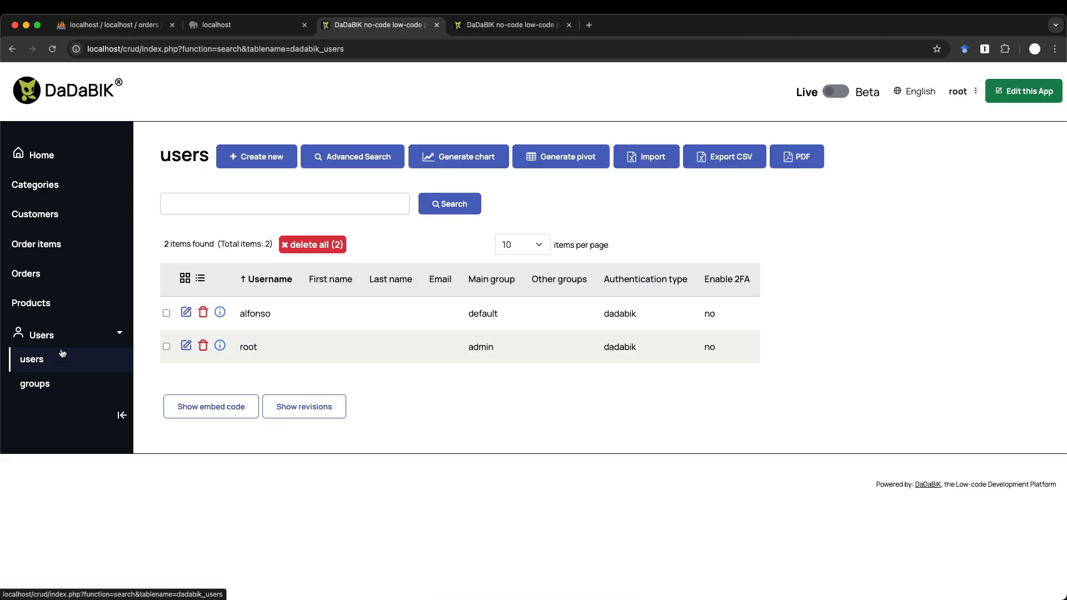
click(248, 155)
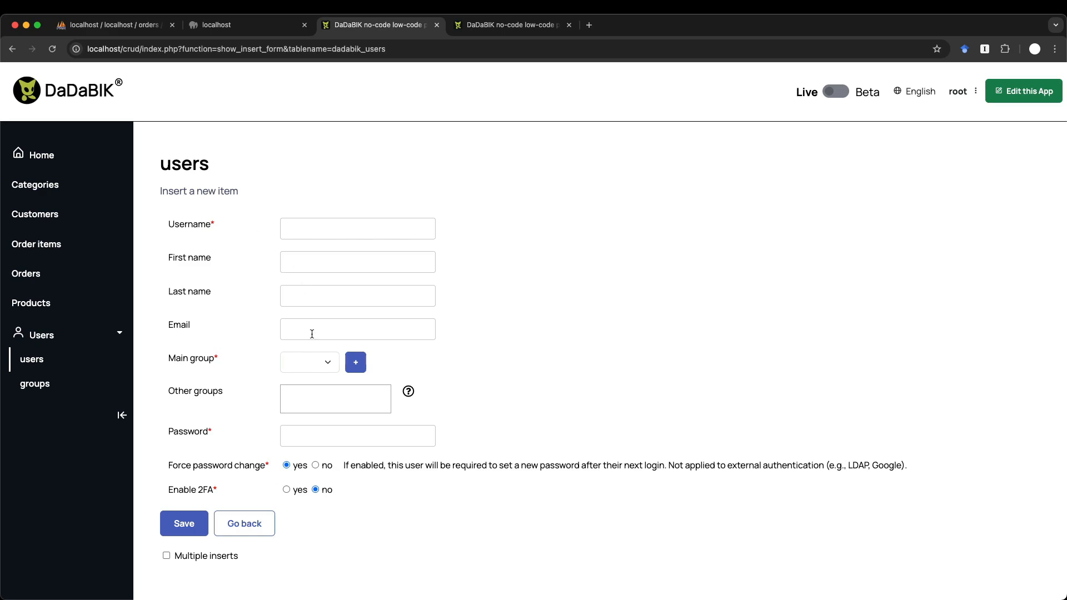
- Set the new user's main group to readers and return to the products forms configurator
click(318, 362)
click(315, 407)
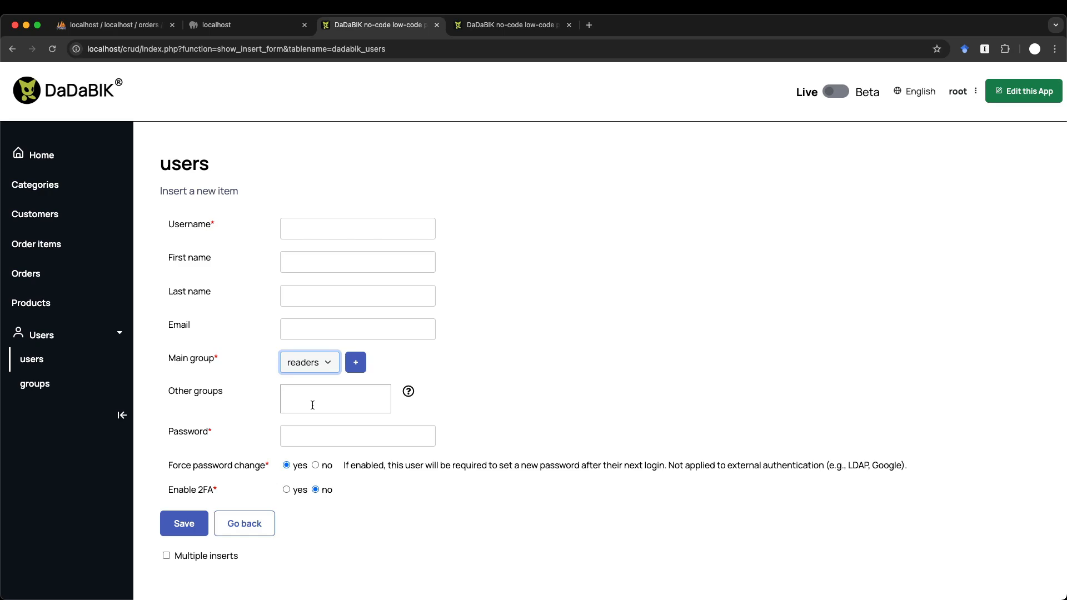
key(ctrl+Tab)
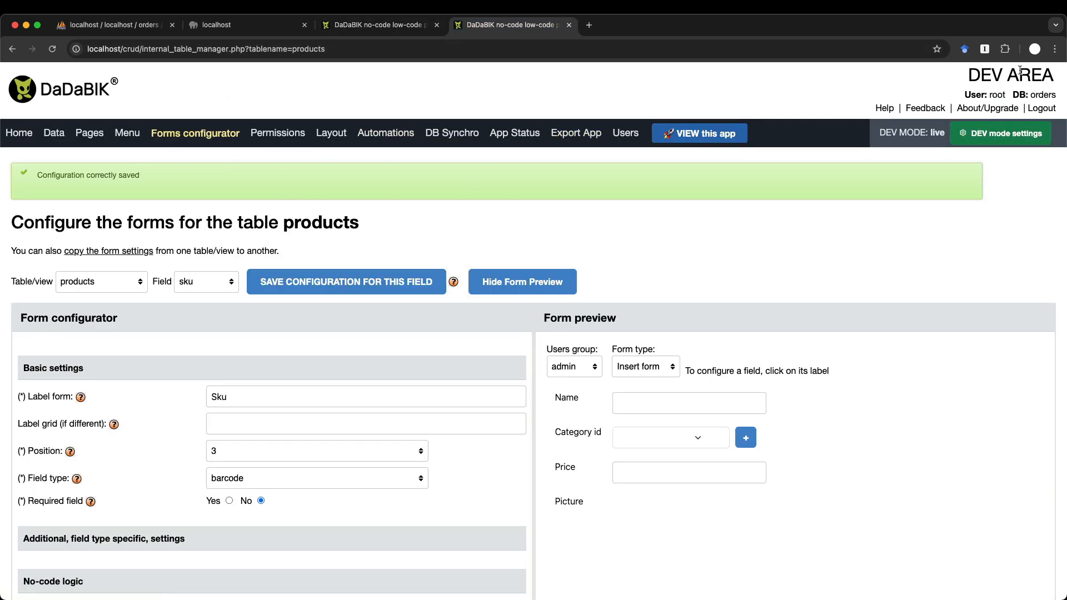
click(380, 28)
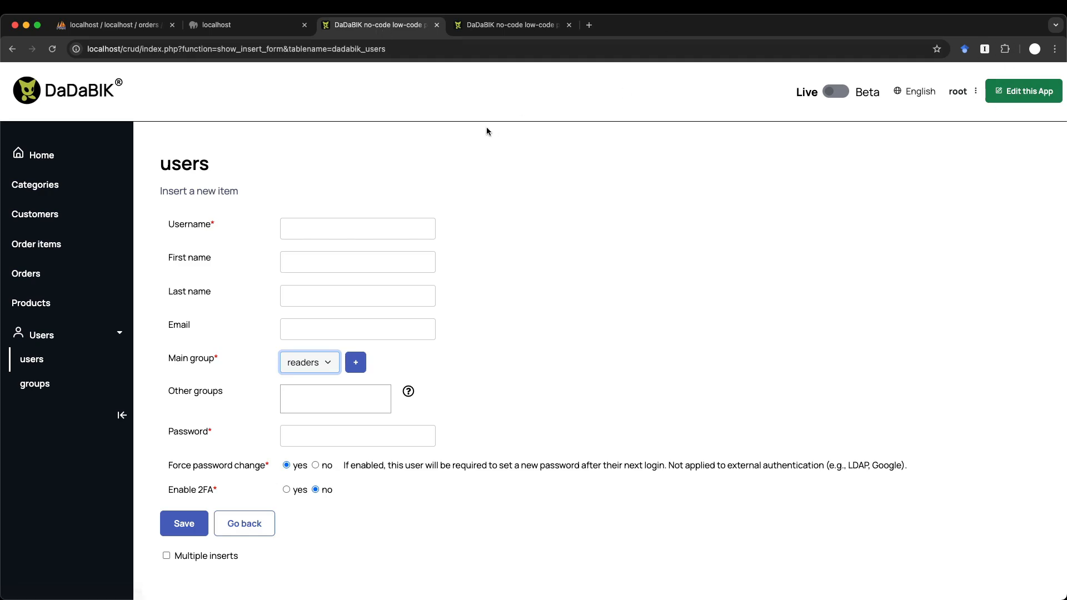
key(ctrl+Tab)
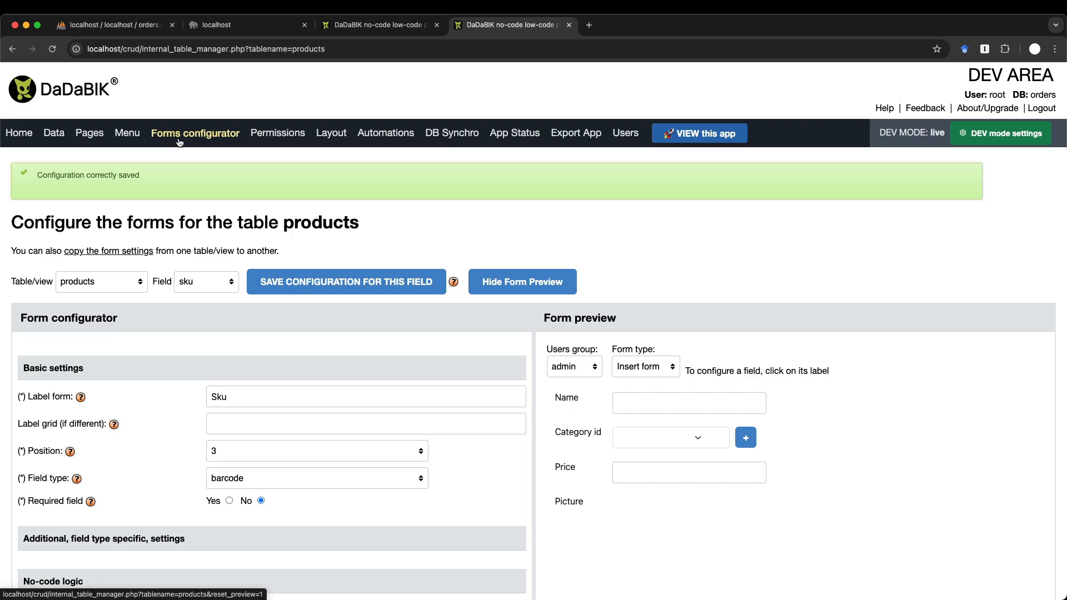
- Open the products table permissions for the readers group
click(295, 137)
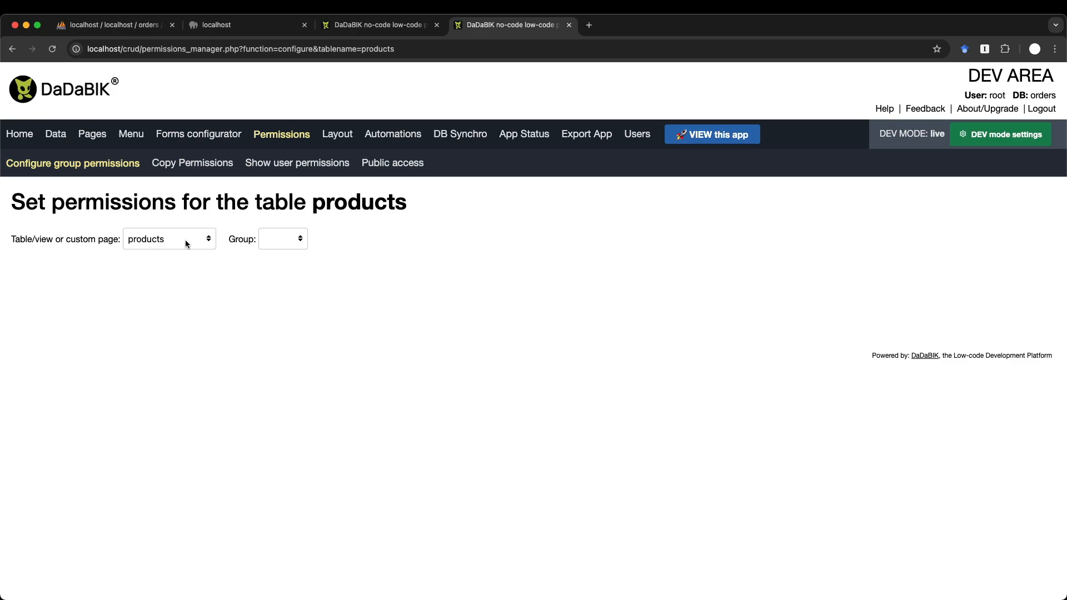
click(278, 240)
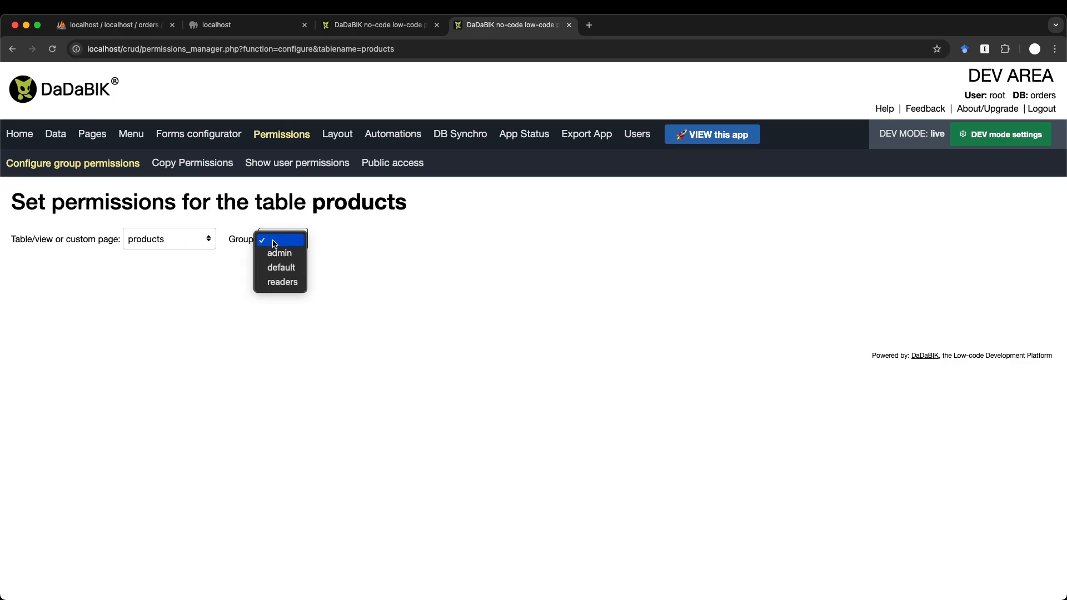
click(294, 283)
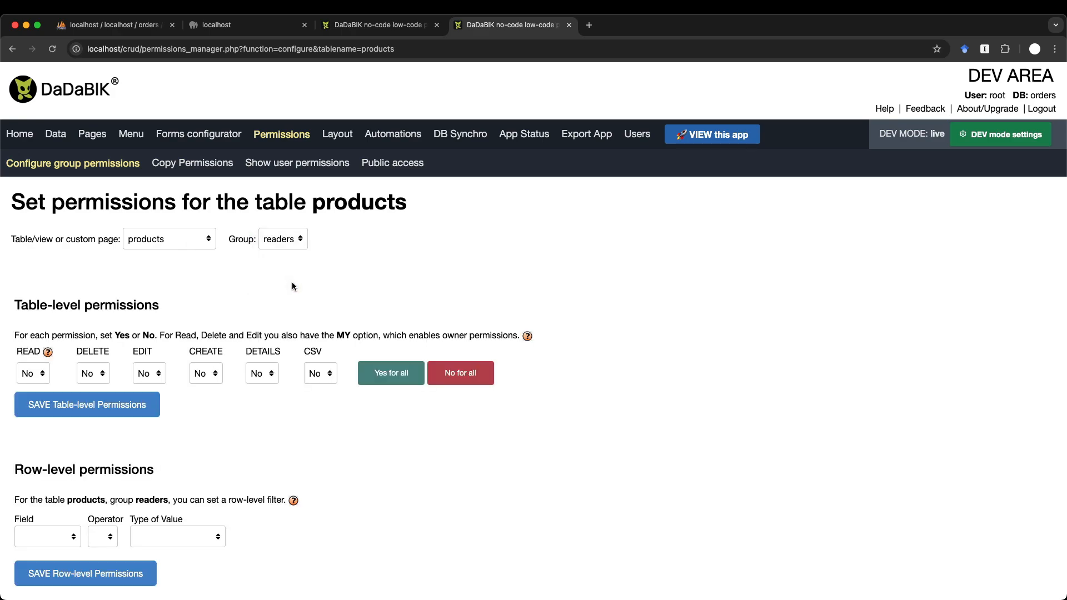
scroll(293, 285, down, 2)
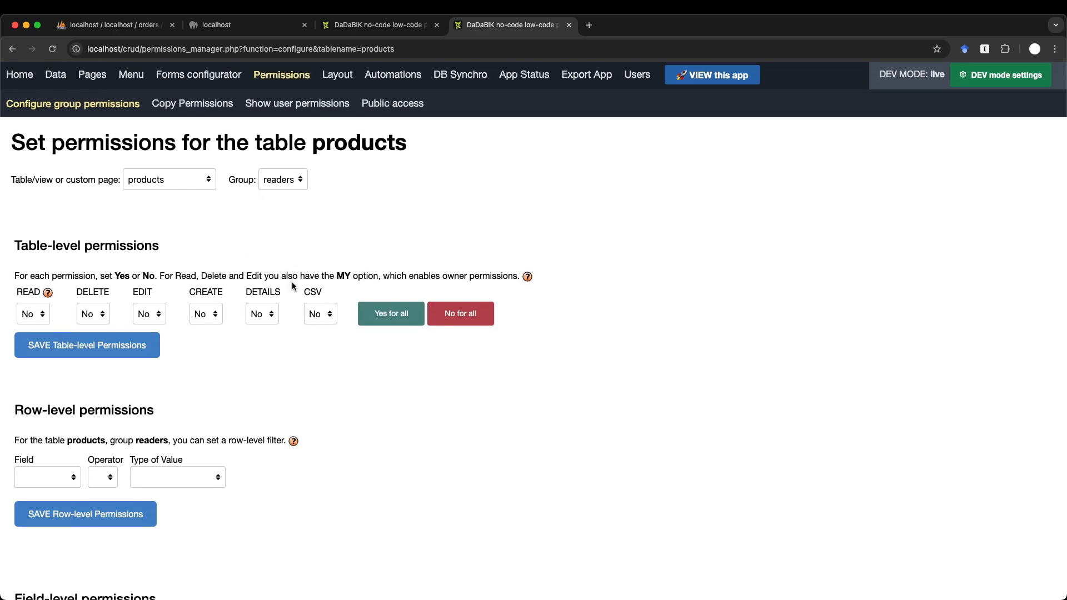
scroll(270, 328, down, 3)
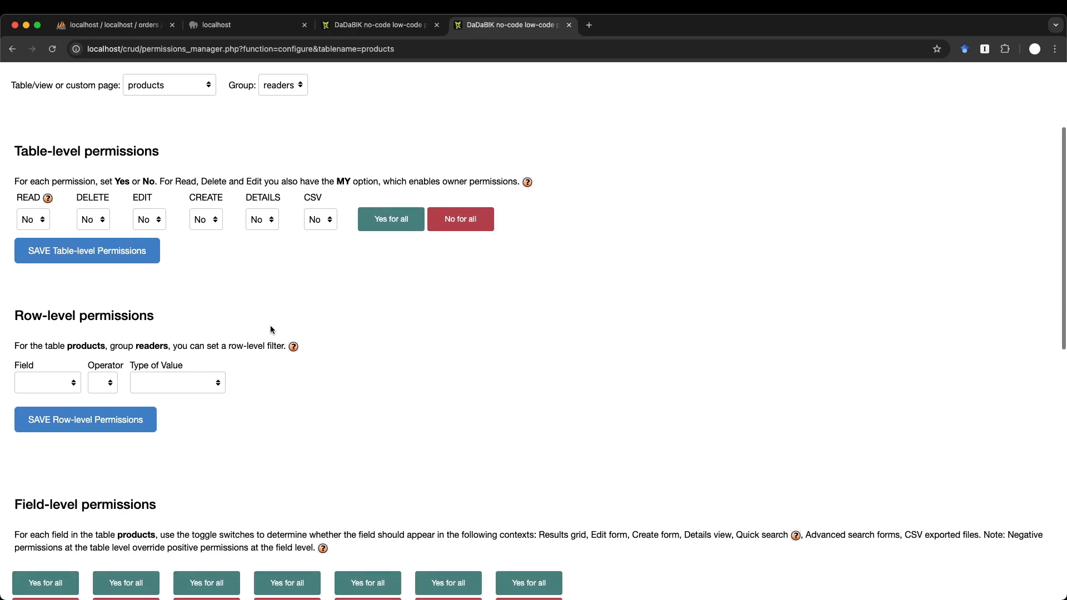
scroll(271, 330, down, 9)
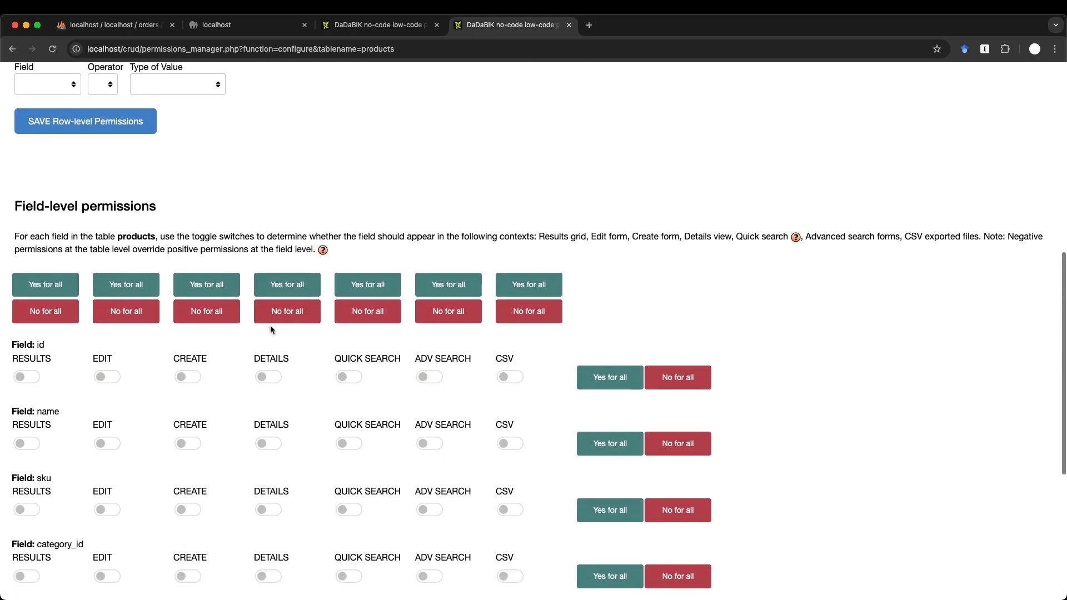
scroll(270, 329, down, 5)
scroll(270, 330, up, 15)
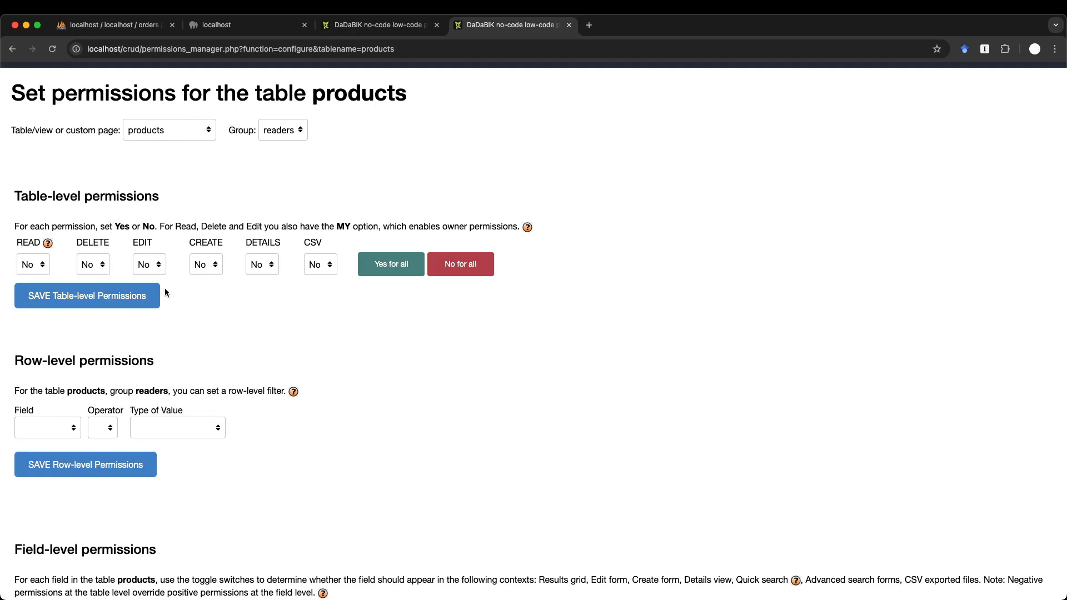
- Set Read and Details to Yes and save the table-level permissions
click(25, 265)
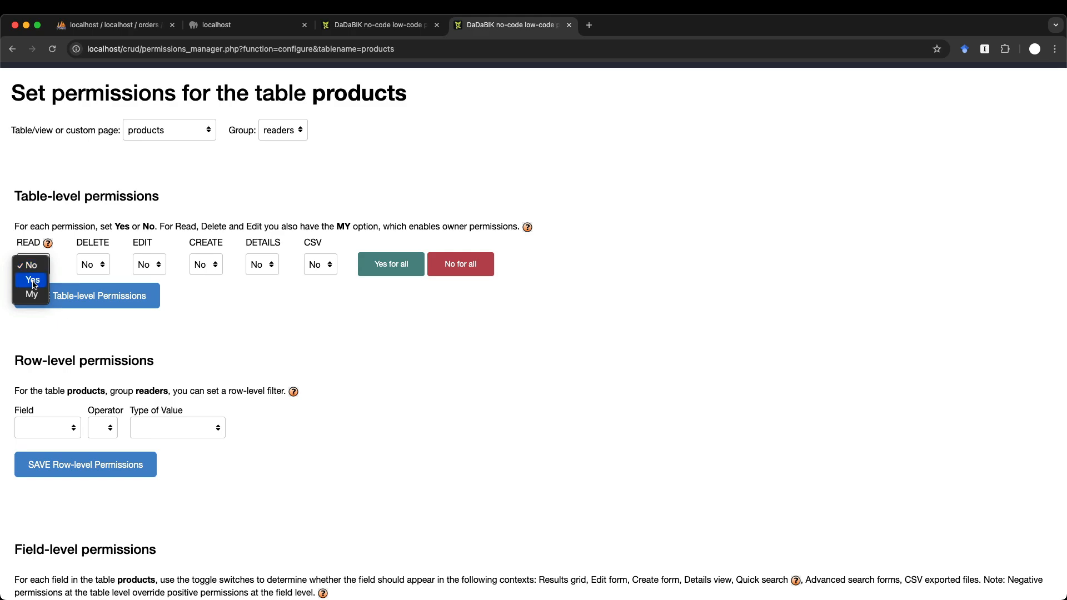
click(33, 280)
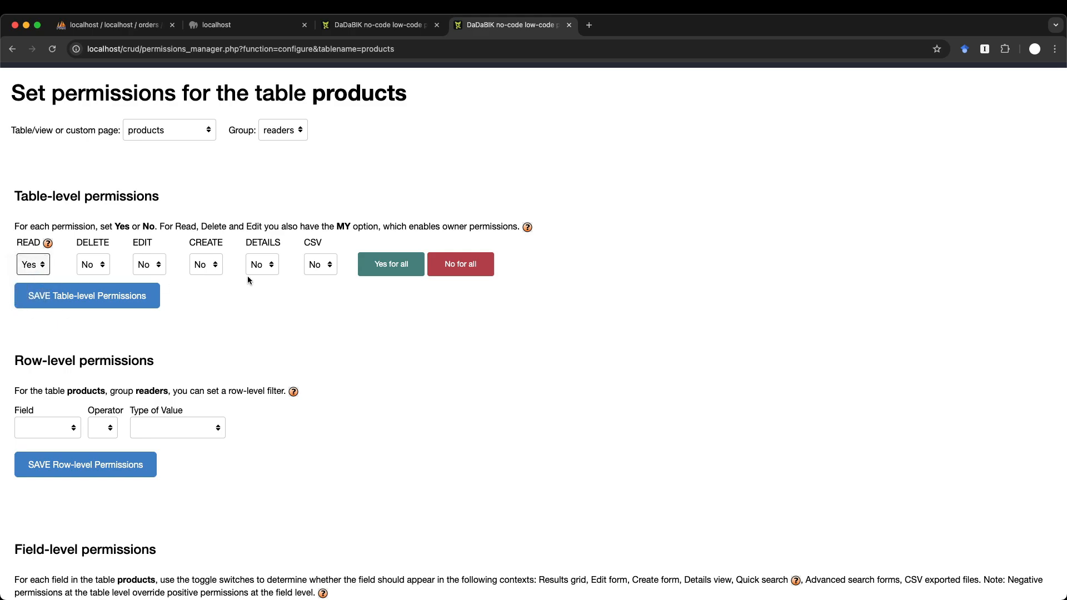
click(263, 270)
click(265, 281)
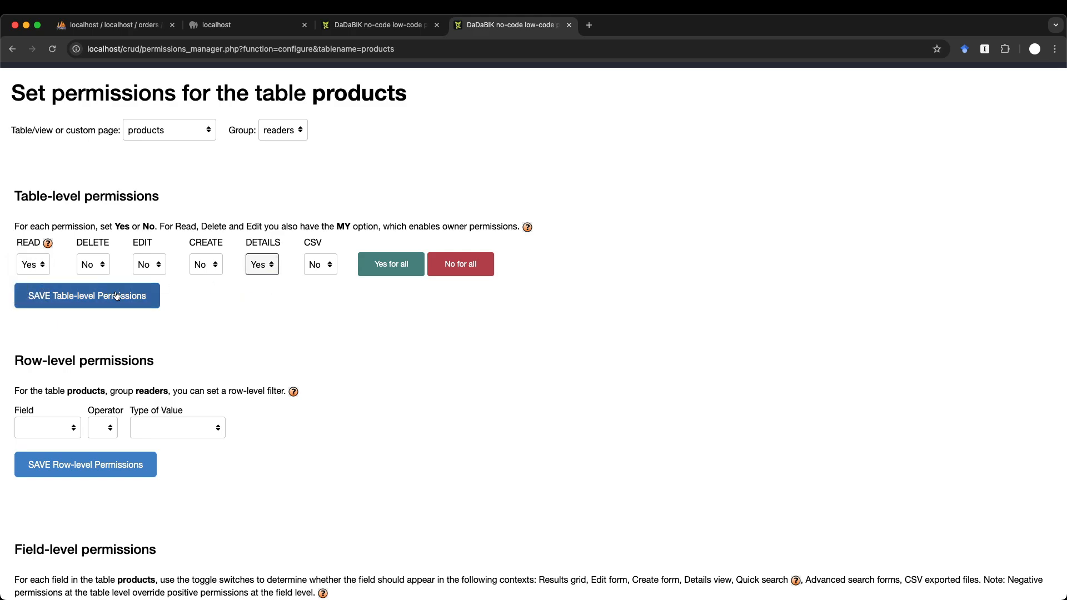
click(100, 297)
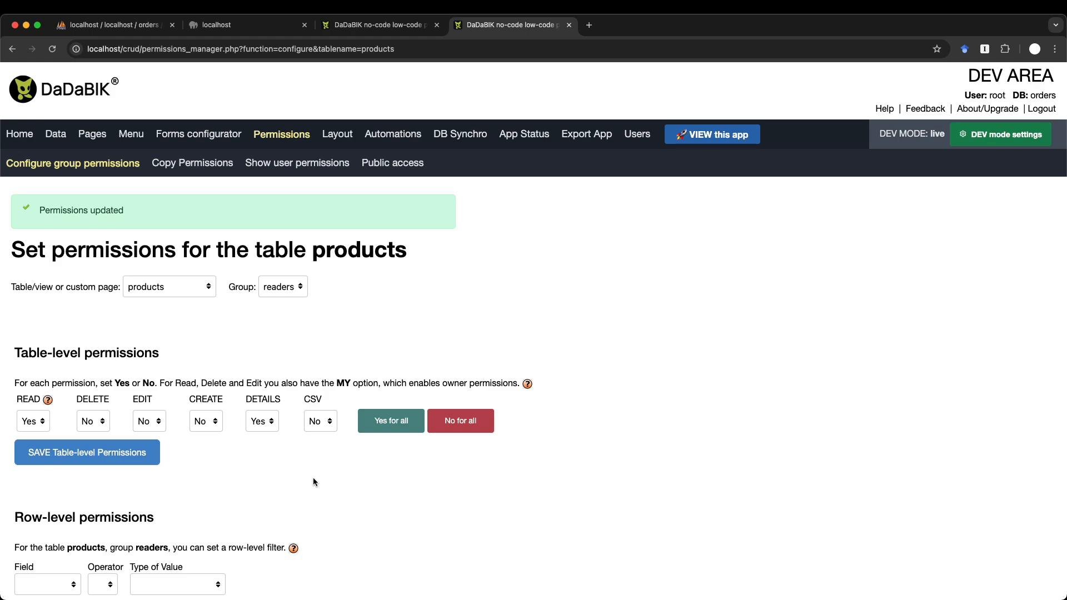
- Switch on the RESULTS permission for name, sku, price and picture
scroll(314, 482, down, 3)
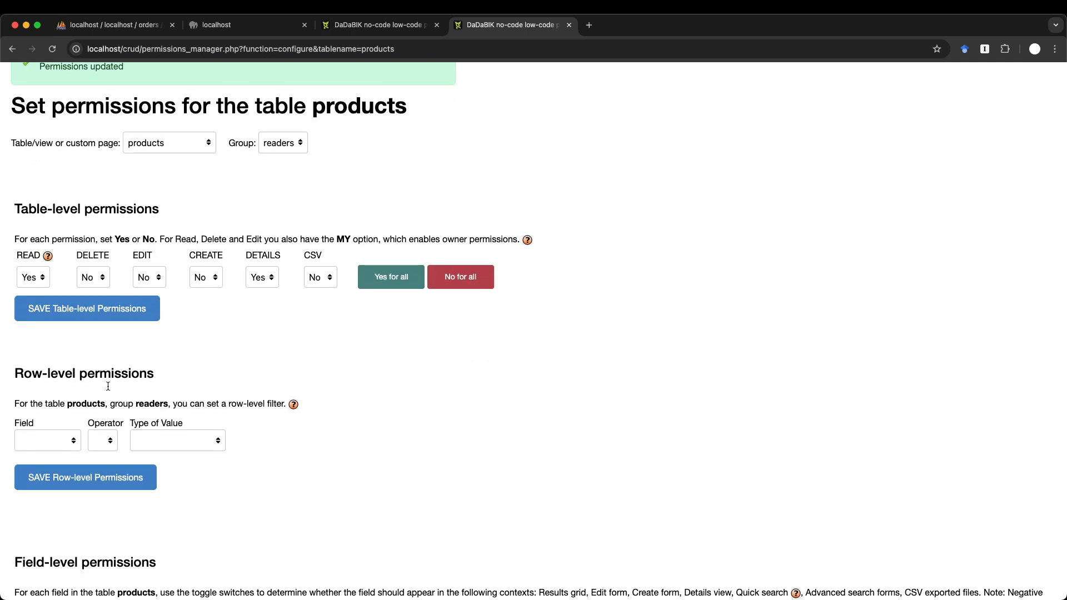
scroll(250, 470, down, 10)
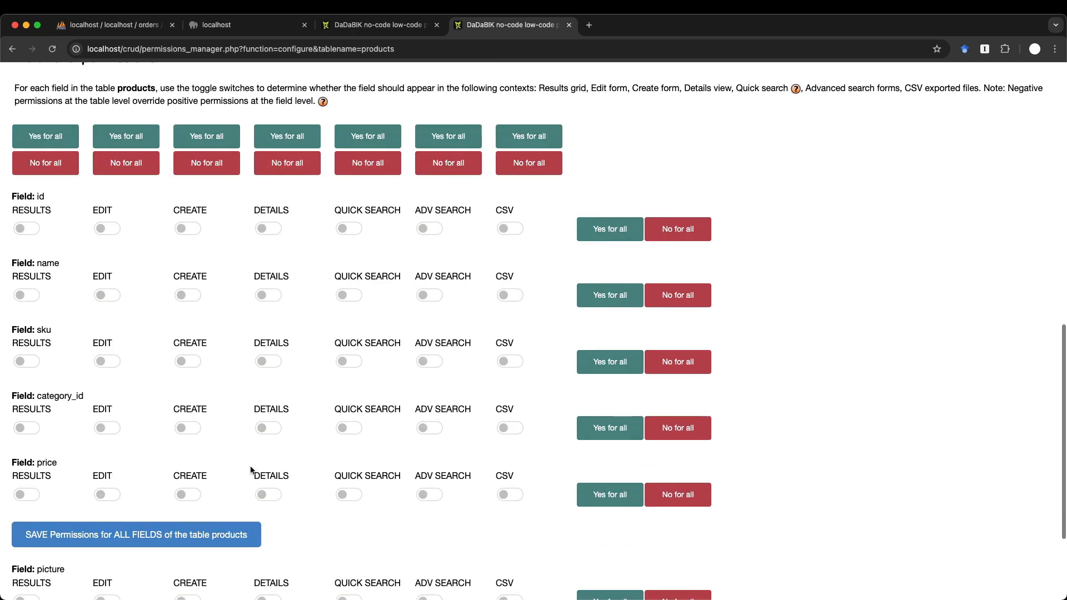
scroll(251, 471, up, 2)
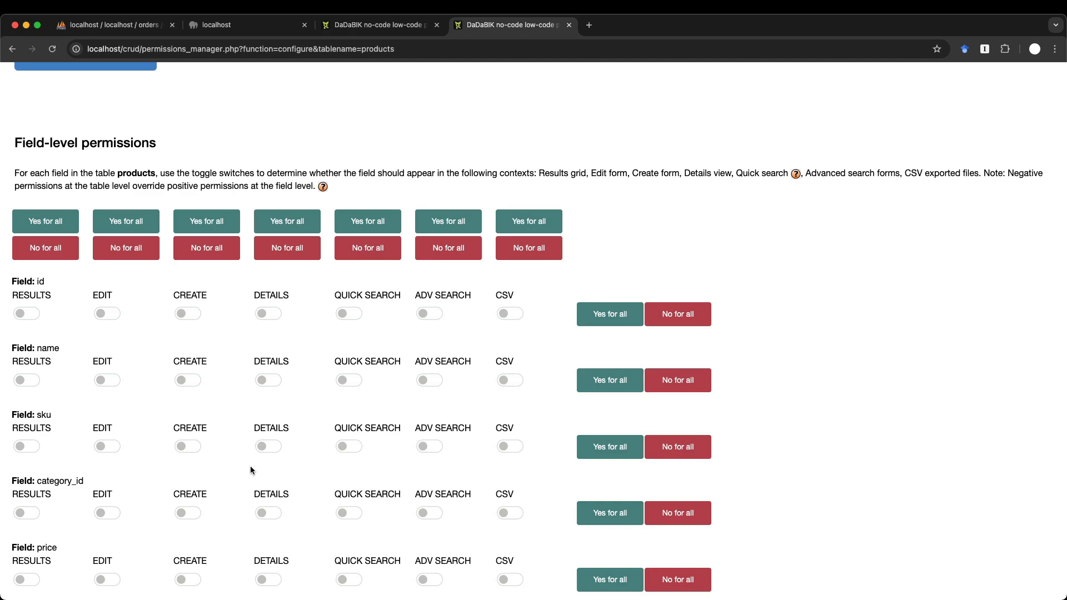
scroll(250, 471, down, 3)
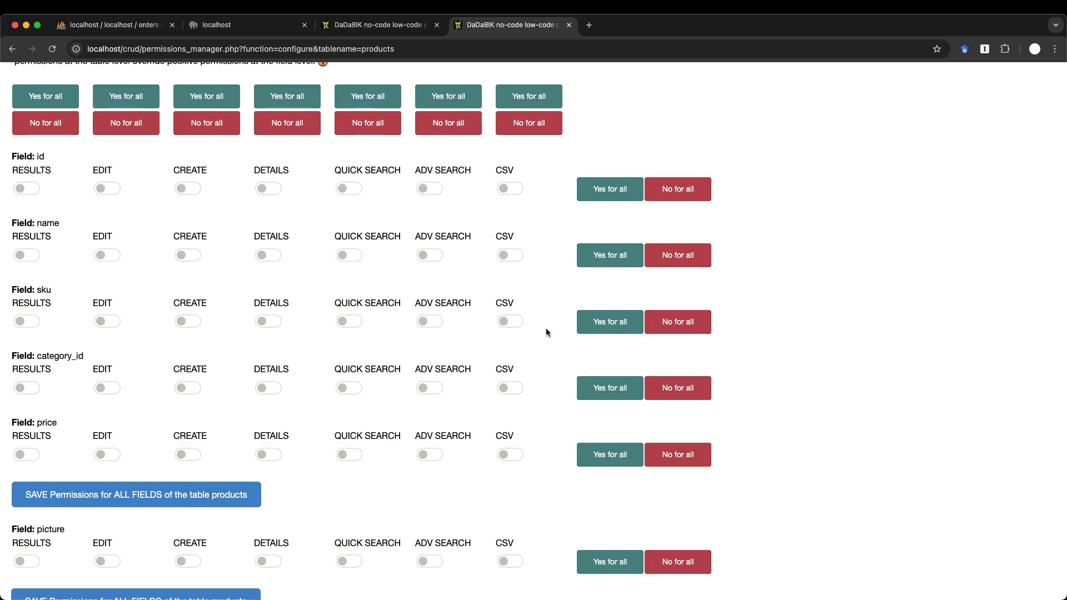
click(27, 255)
click(32, 321)
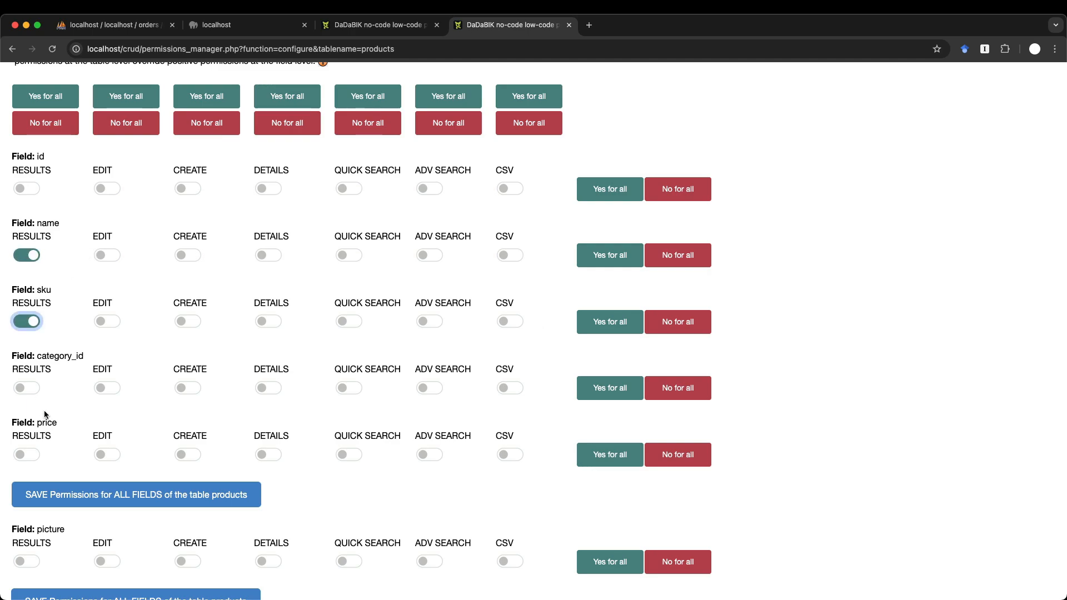
click(29, 457)
scroll(27, 456, down, 3)
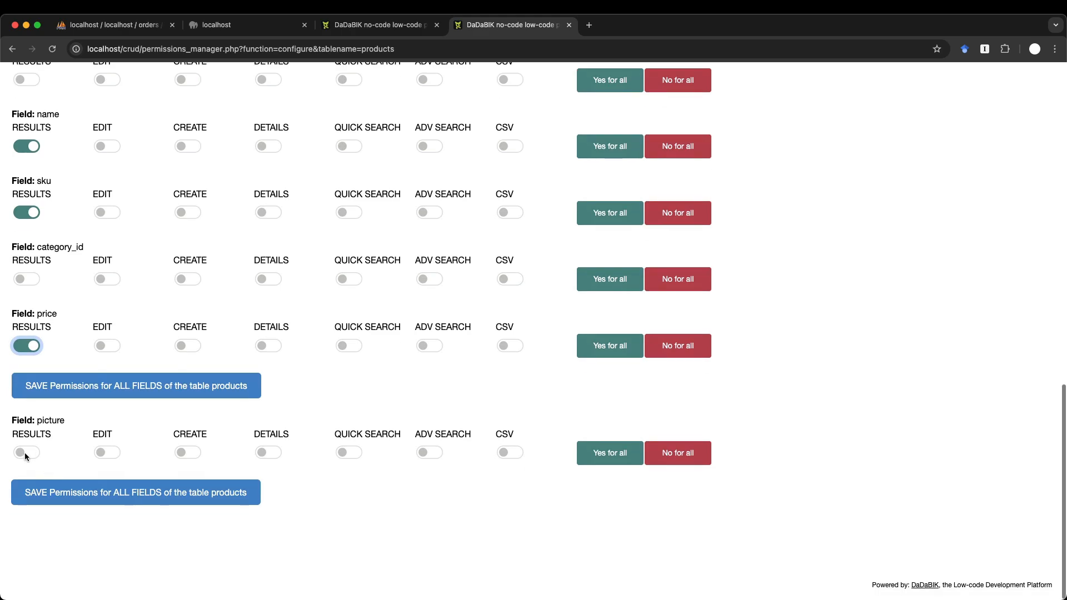
click(24, 453)
- Switch on the DETAILS permission for name, sku, price and picture
scroll(311, 455, up, 3)
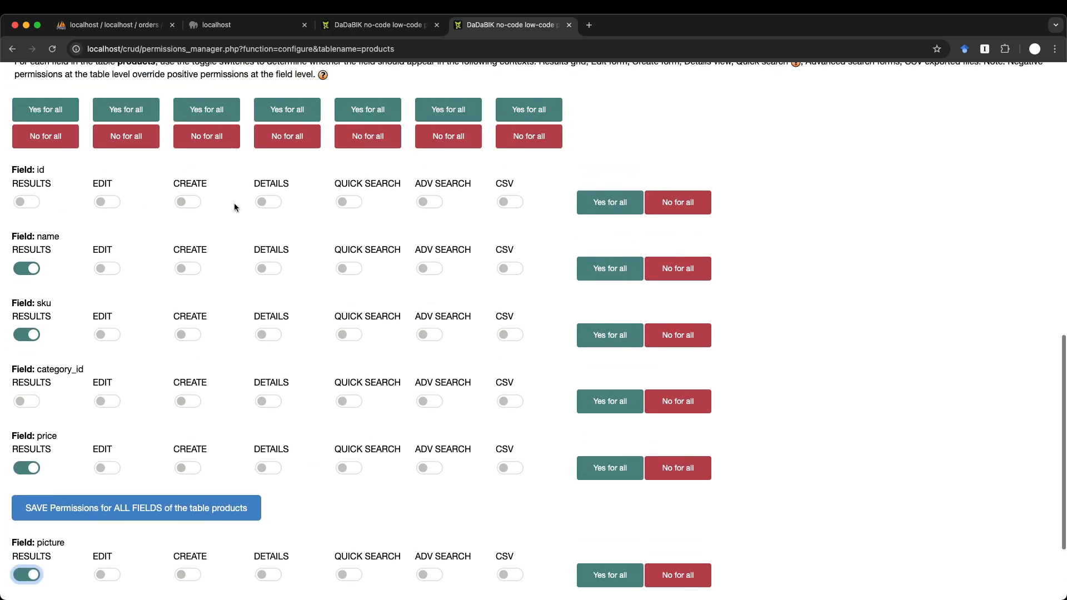
click(270, 148)
click(269, 335)
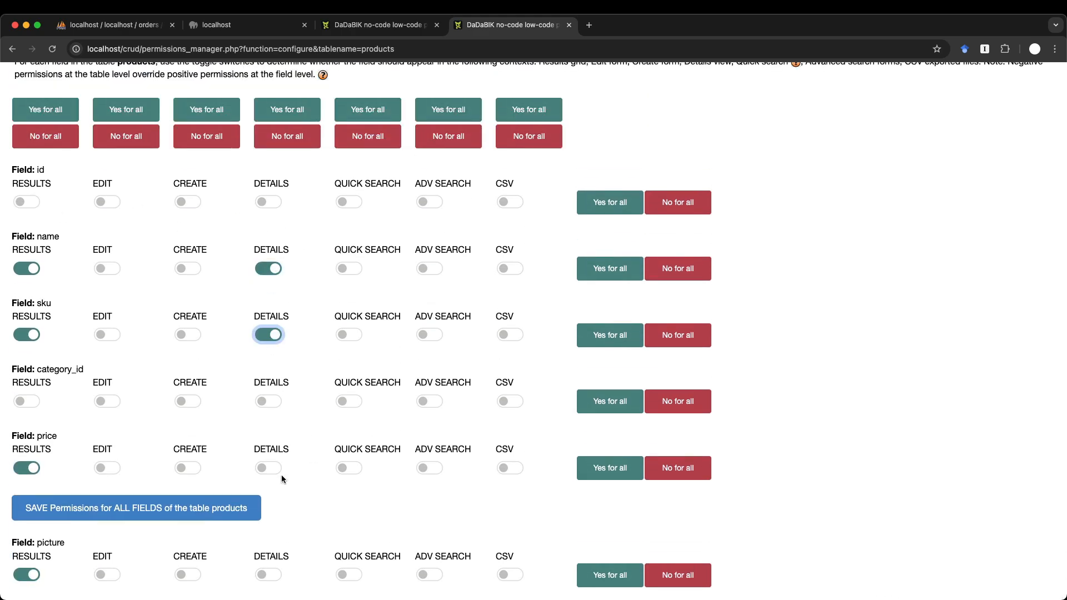
click(271, 469)
scroll(275, 465, down, 3)
click(279, 450)
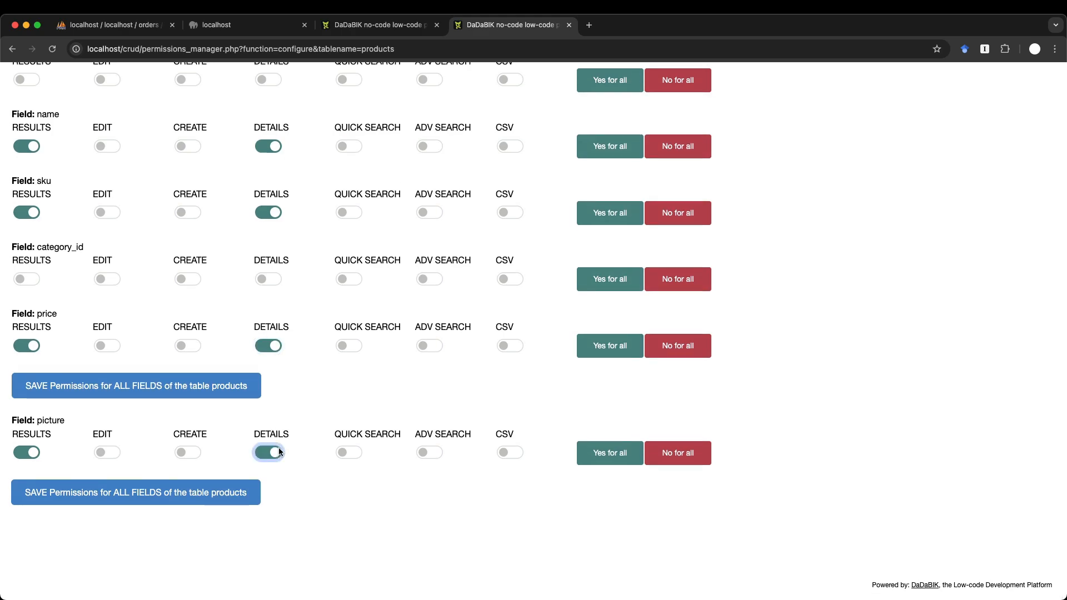
scroll(279, 450, up, 6)
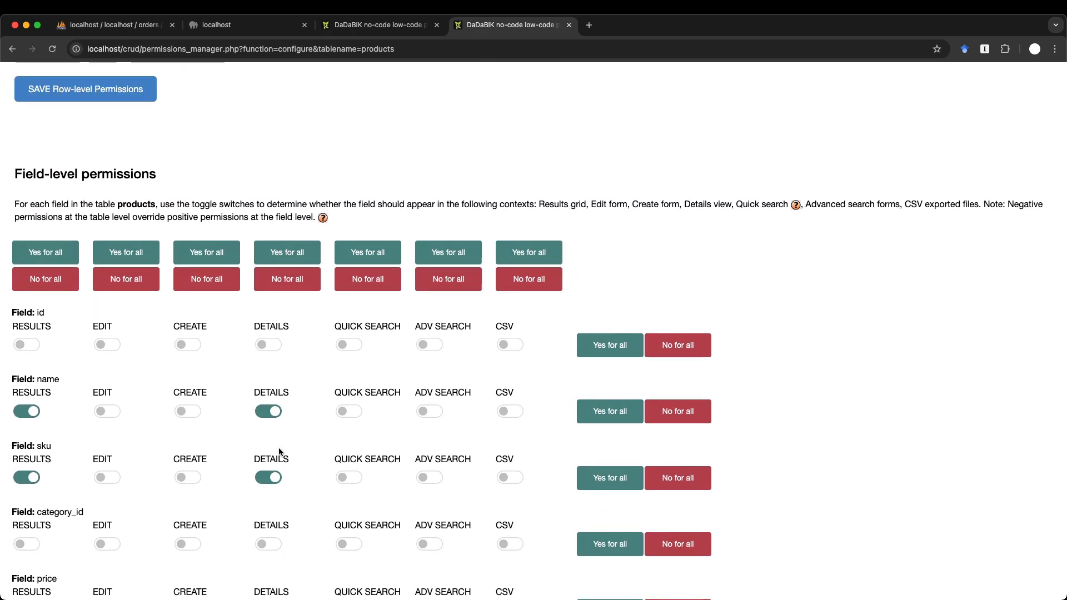
scroll(279, 450, down, 3)
scroll(279, 450, down, 2)
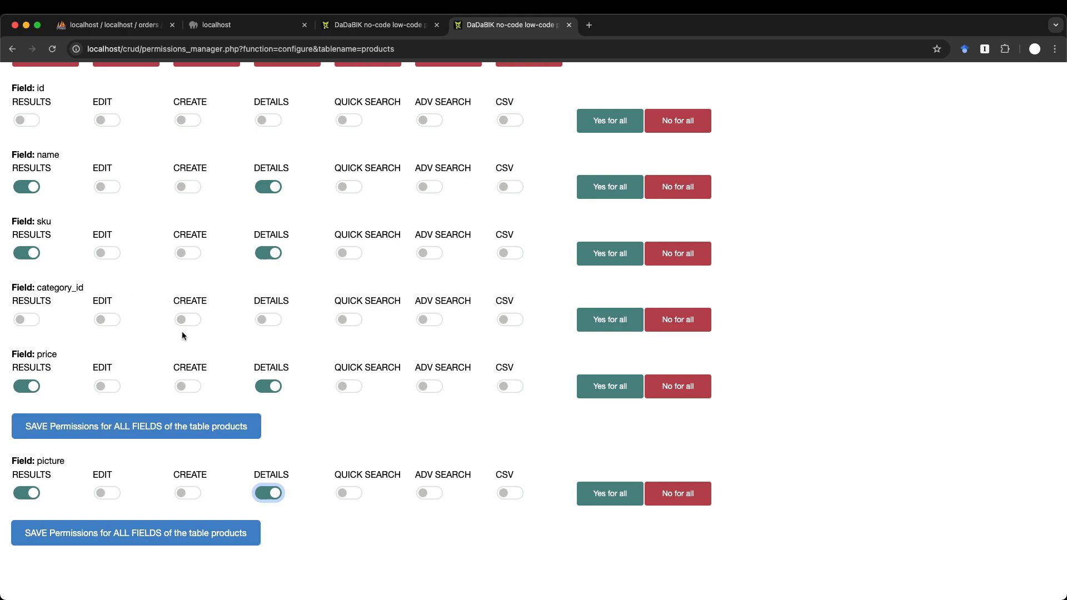
scroll(182, 334, up, 13)
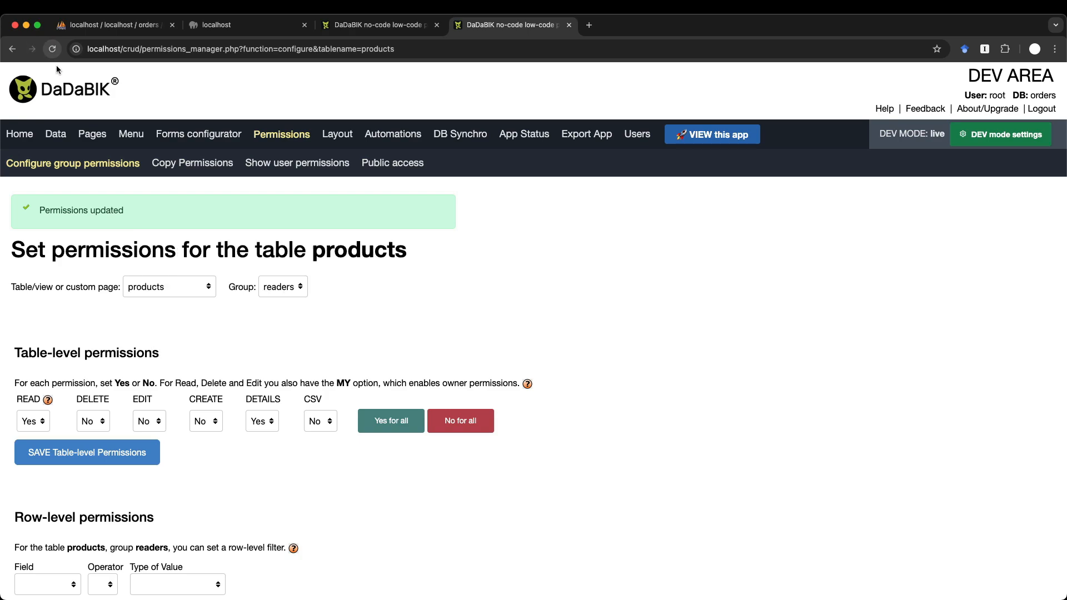
- Open the Data page and scroll down to the products table's field structure
click(56, 134)
scroll(285, 319, down, 15)
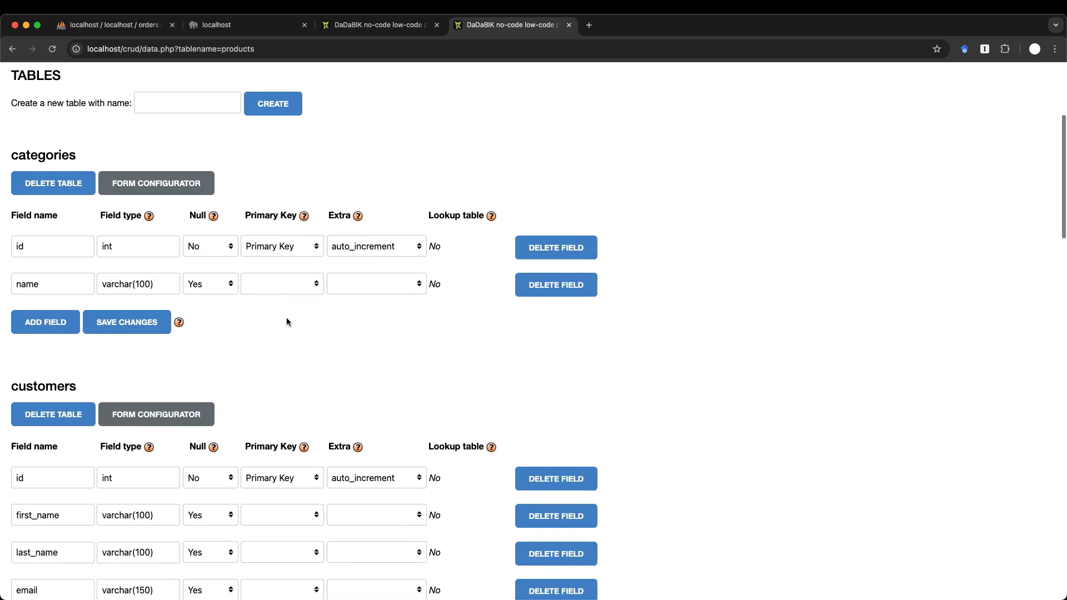
scroll(286, 320, down, 10)
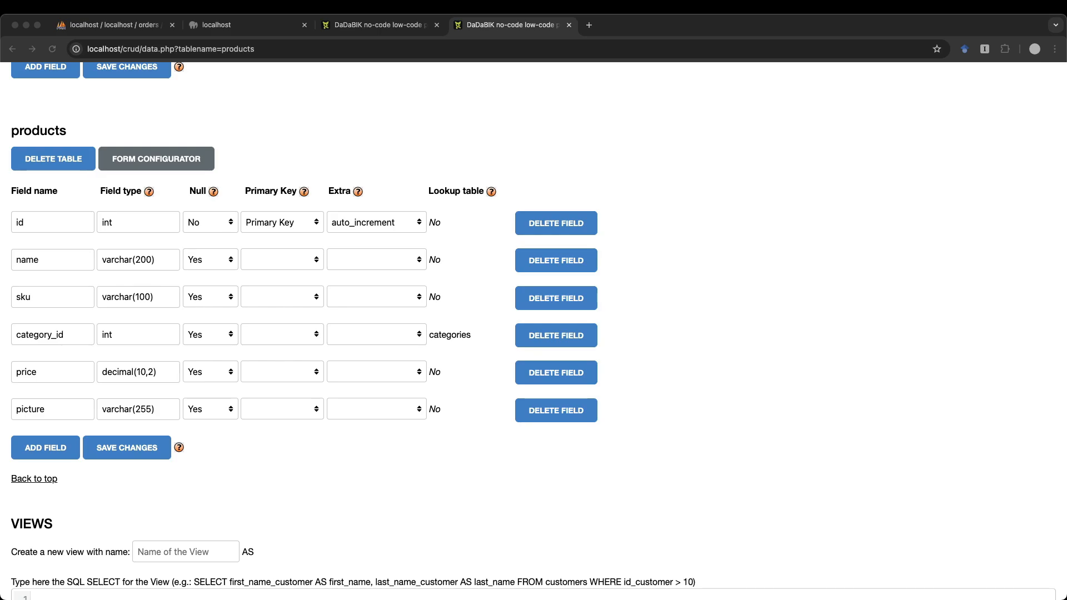
scroll(678, 236, up, 20)
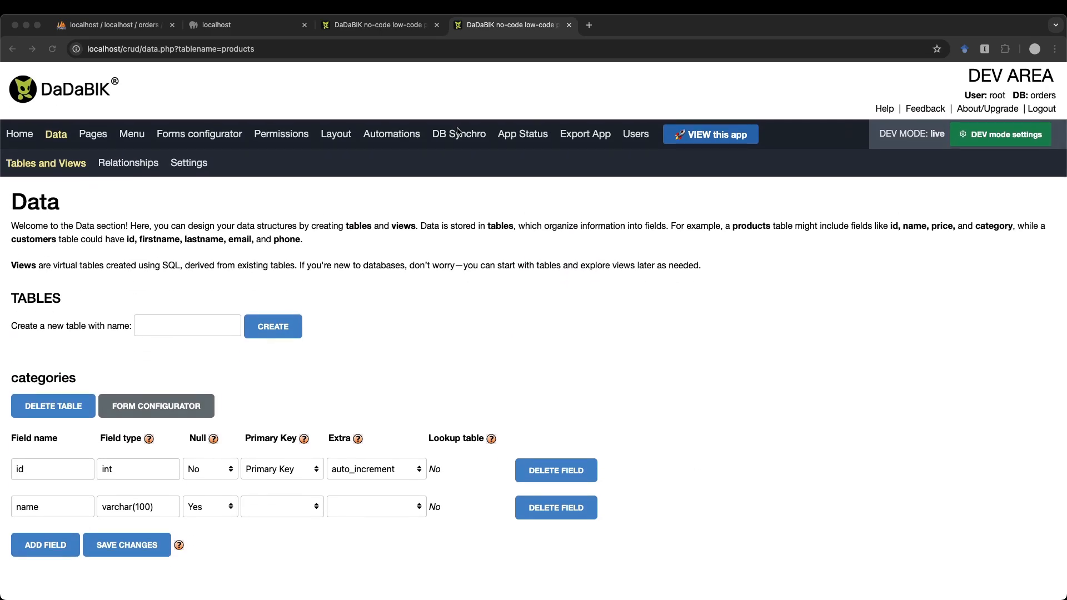
scroll(456, 350, down, 13)
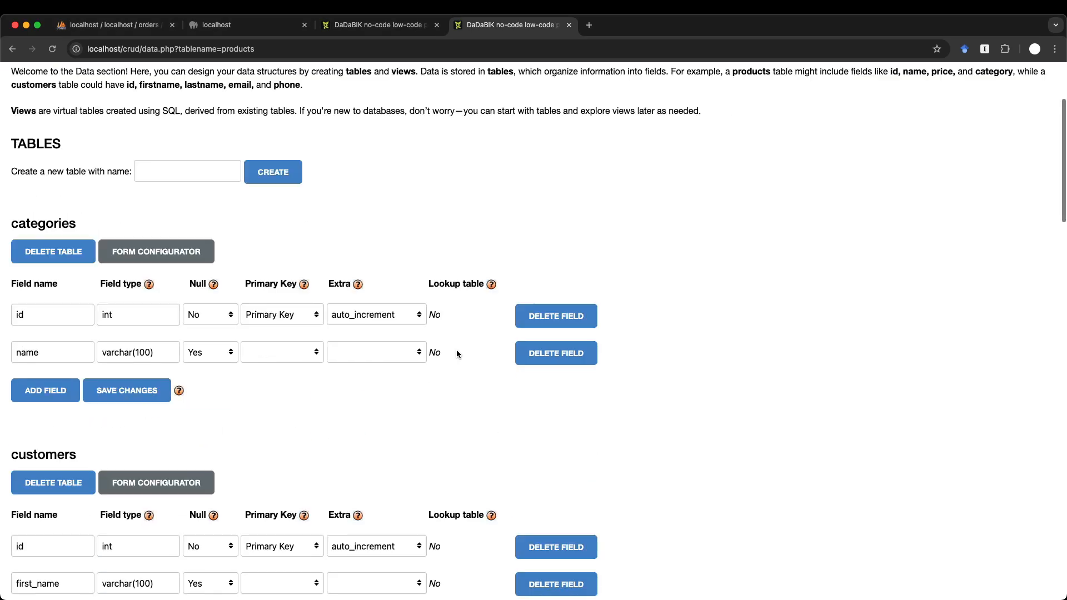
scroll(457, 353, down, 15)
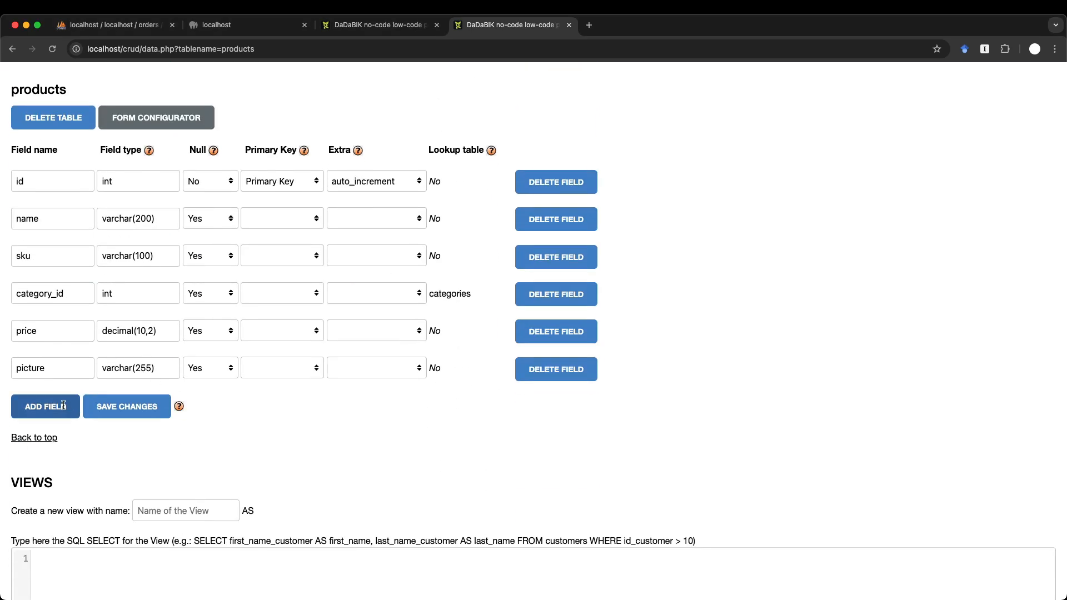
- Add a nullable price_plus_tax field of type decimal(10,2) to products and save
click(64, 411)
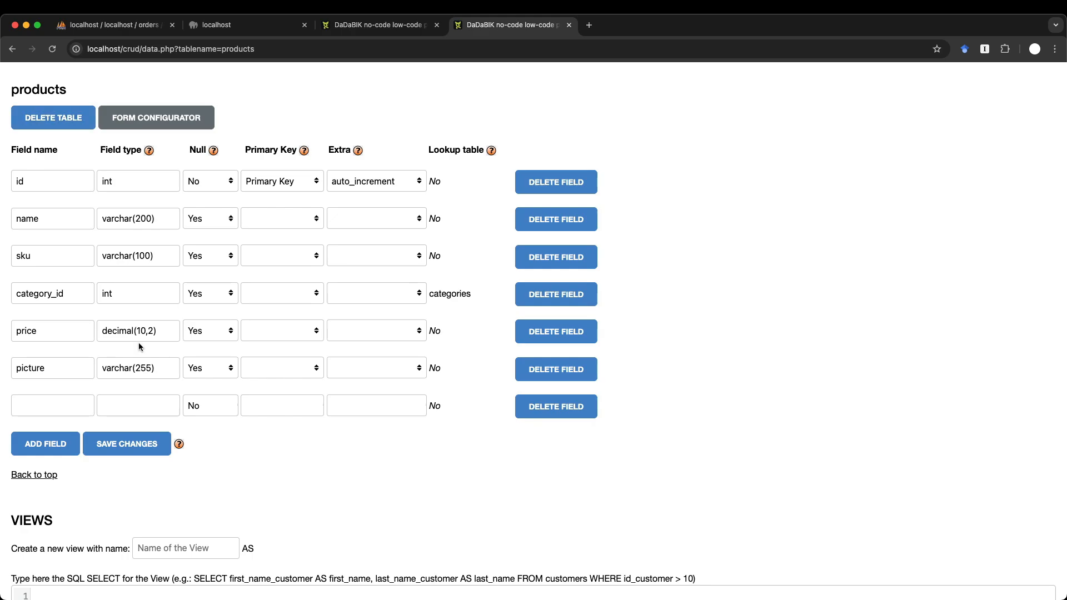
click(56, 405)
text(price_plus_tax)
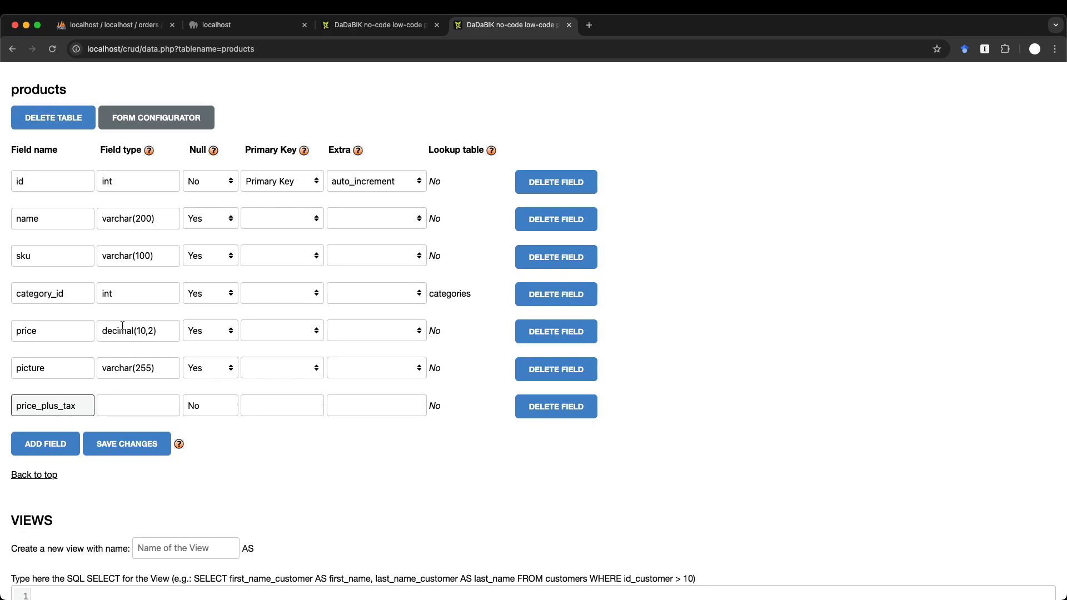
triple_click(145, 336)
key(super+c)
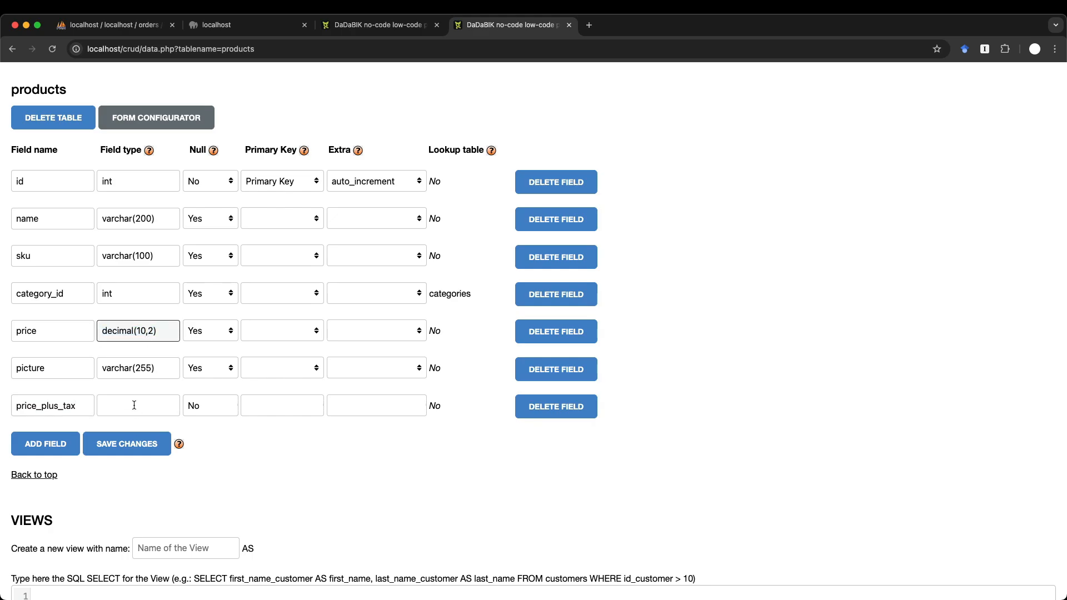
click(134, 405)
key(super+v)
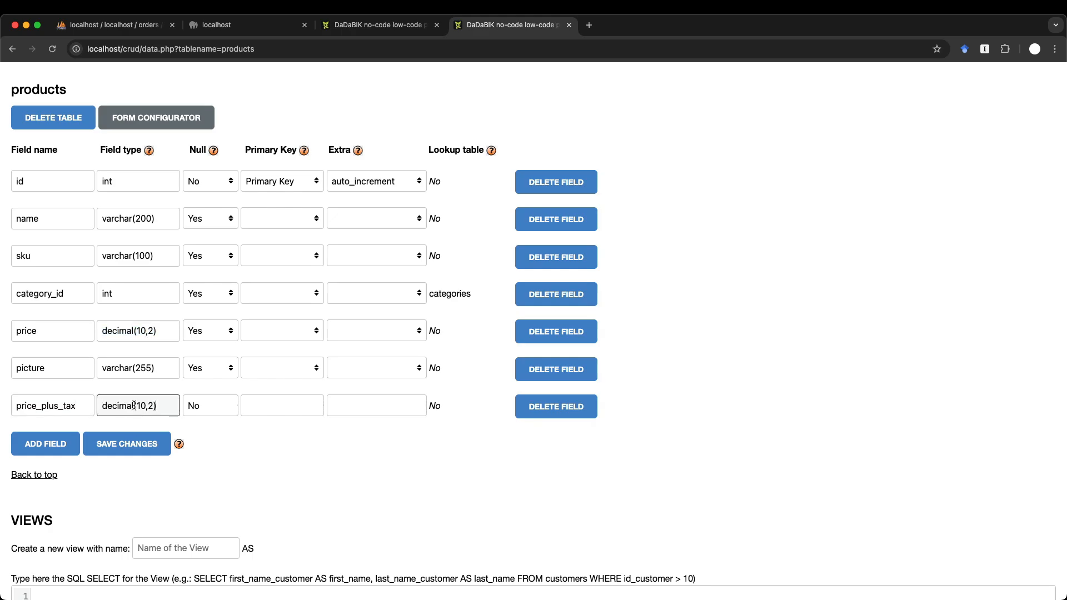
click(201, 405)
click(214, 423)
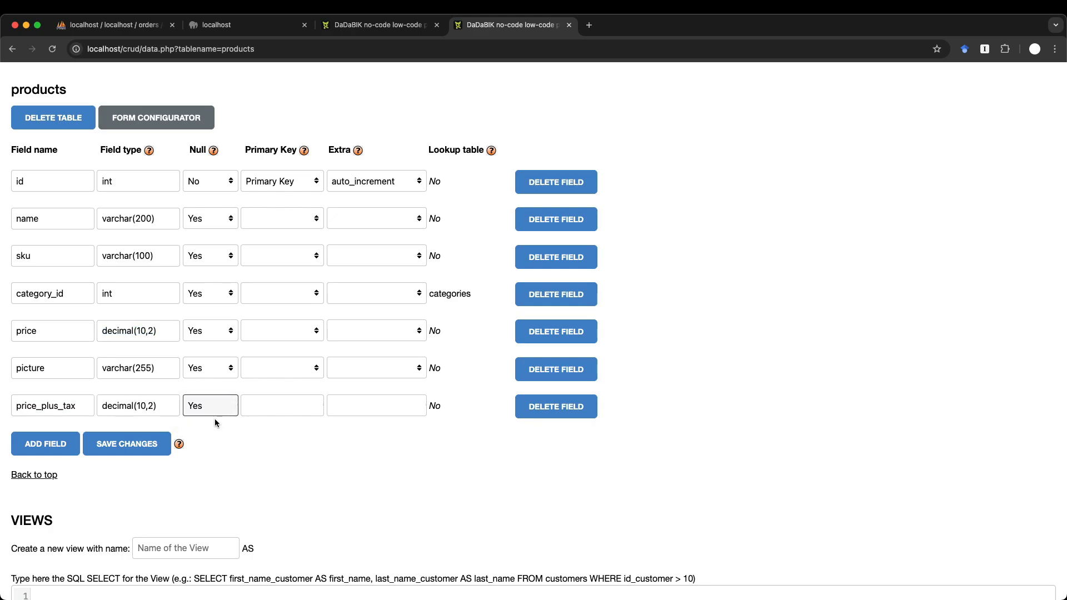
click(139, 446)
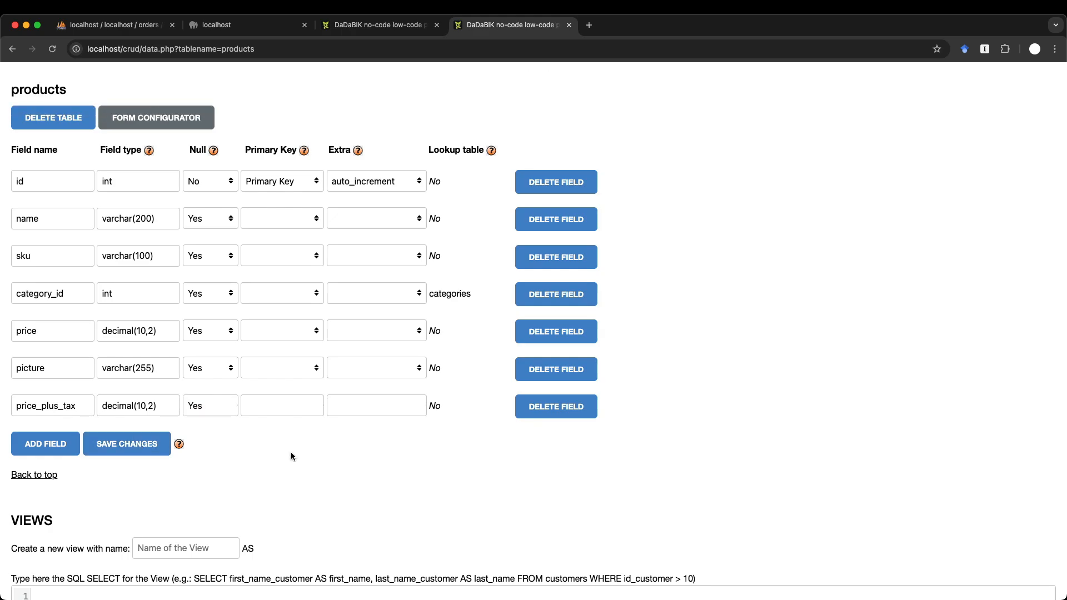
- Open a blank new-product form in the running app
click(384, 25)
click(40, 305)
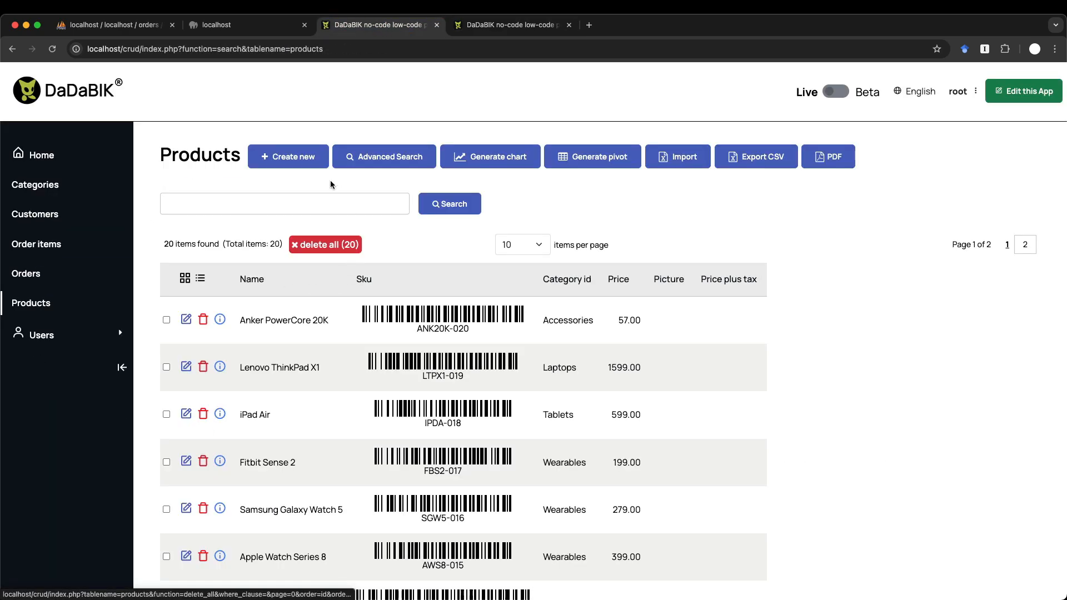
click(285, 159)
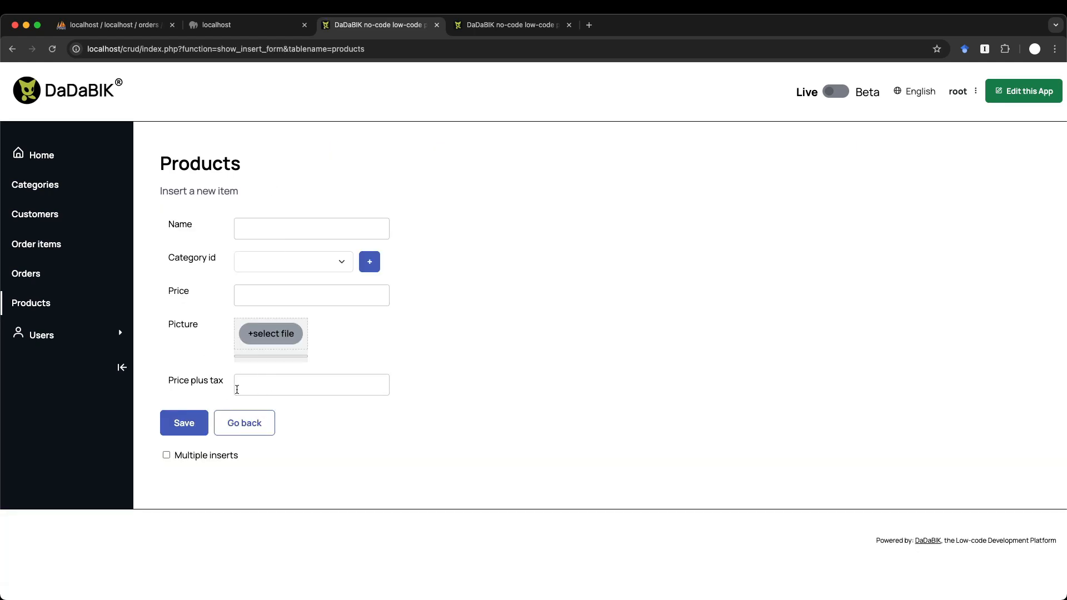
click(279, 384)
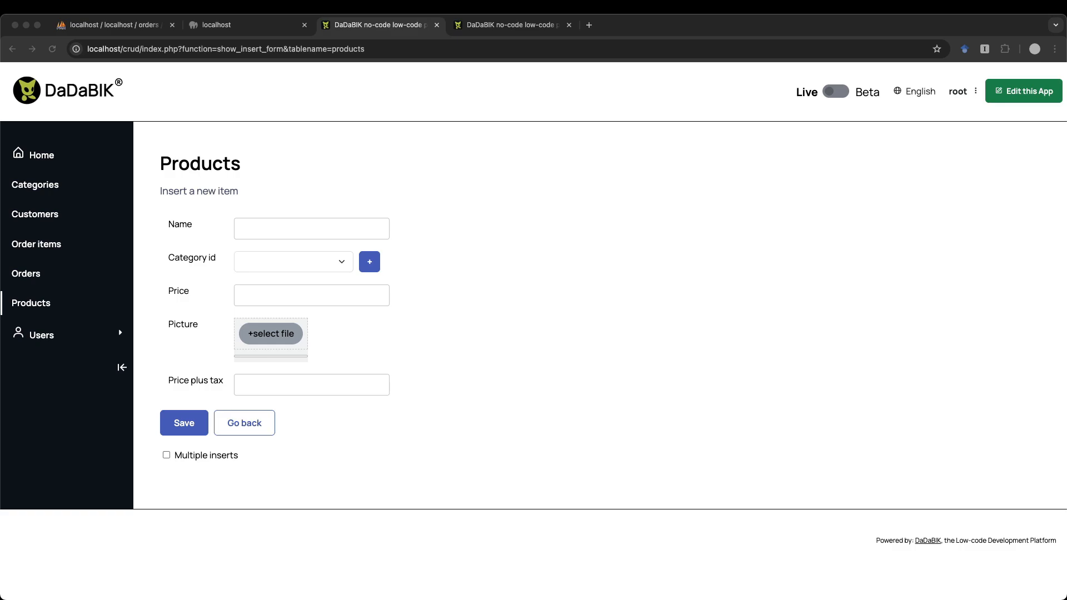
click(505, 25)
- Open the products Forms configurator and load the Price plus tax field's settings
click(215, 135)
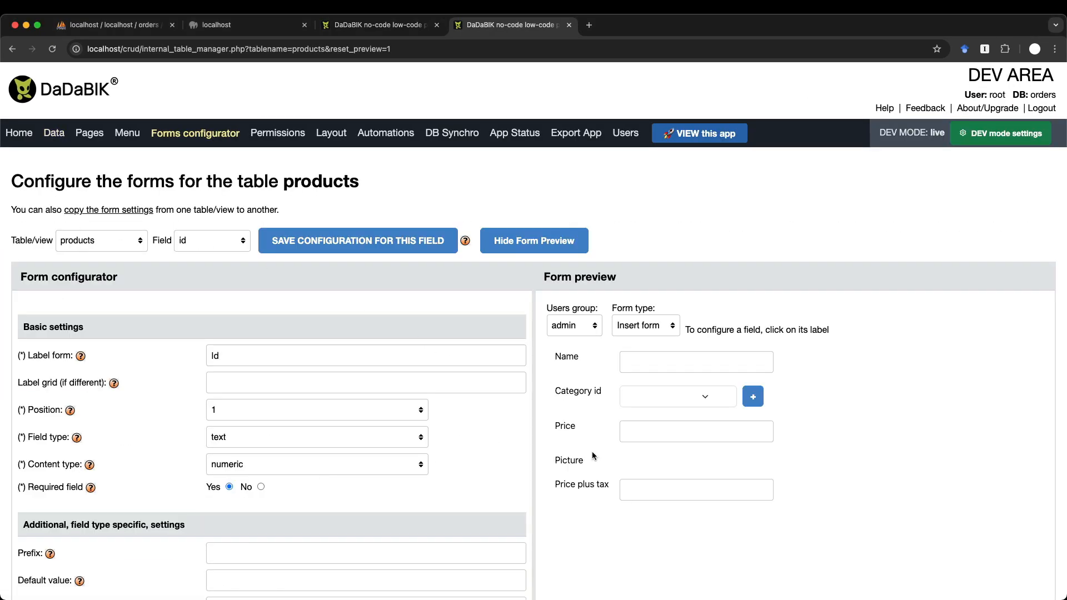
click(575, 486)
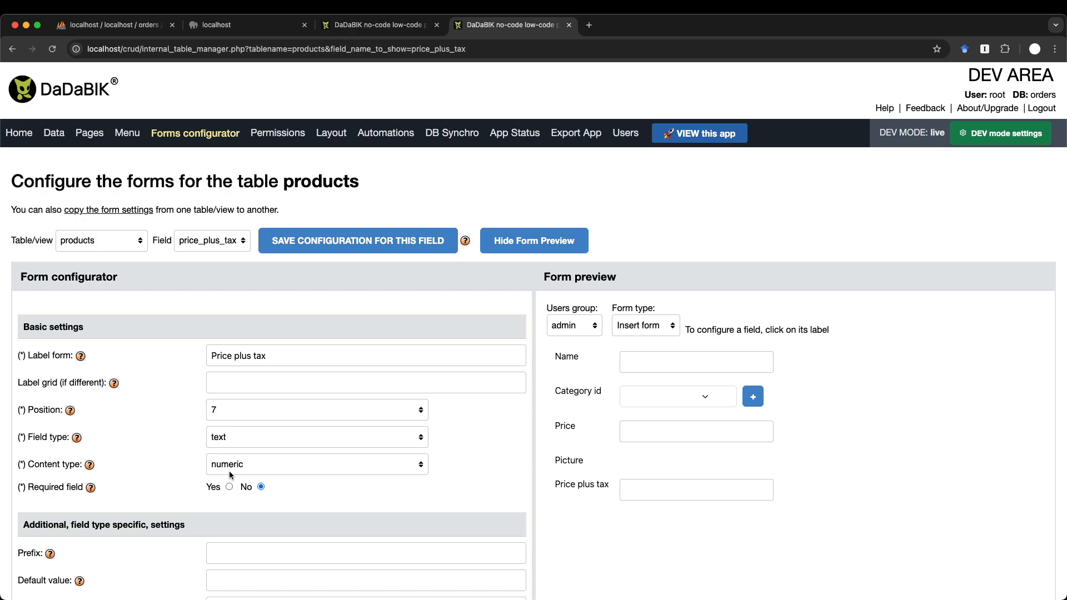
scroll(271, 483, down, 12)
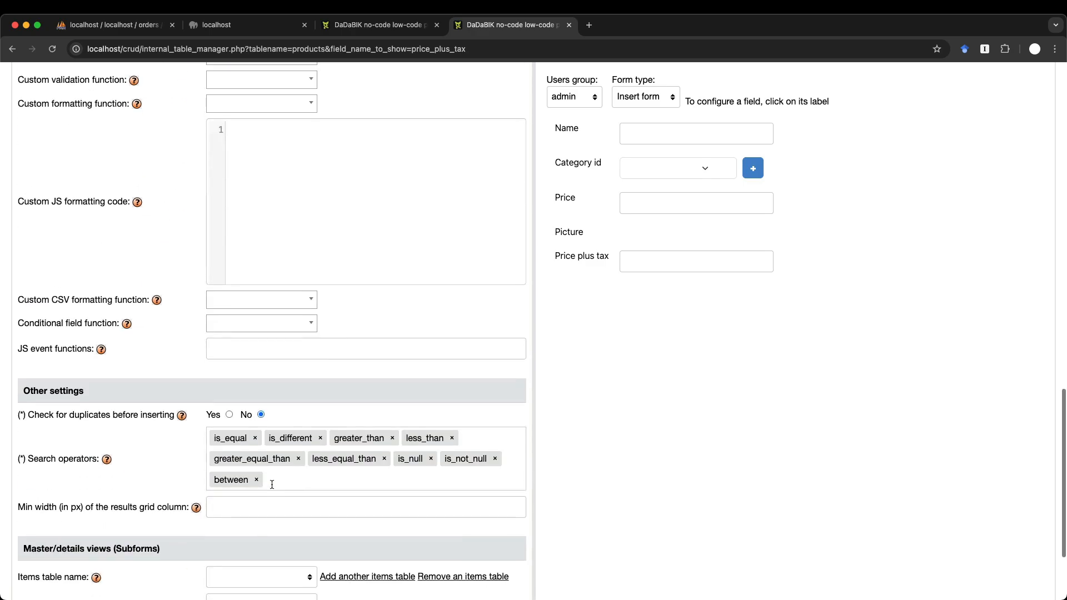
scroll(271, 483, up, 15)
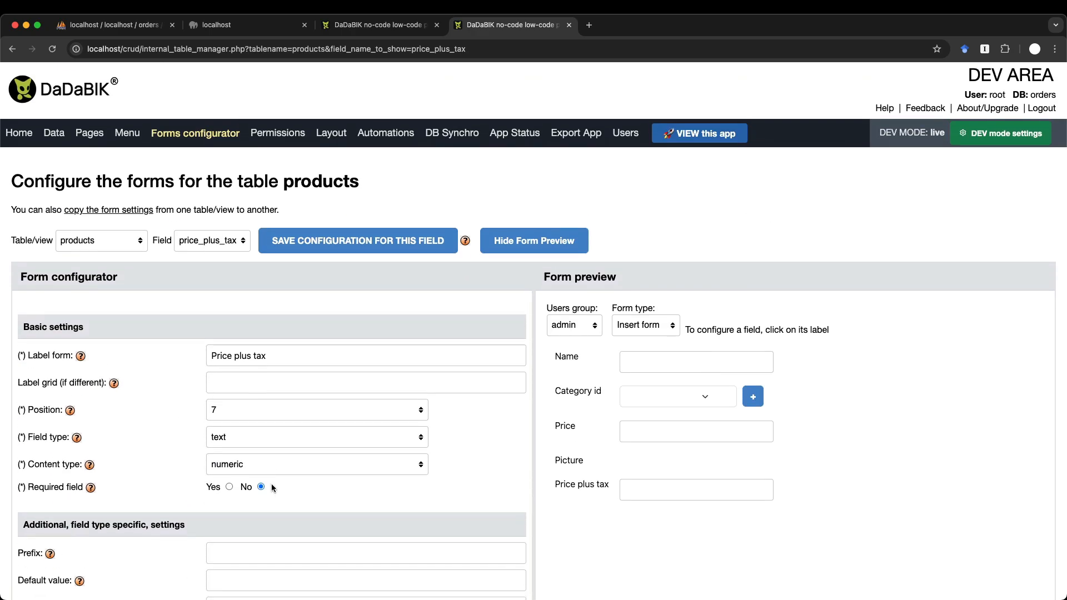
scroll(271, 486, down, 5)
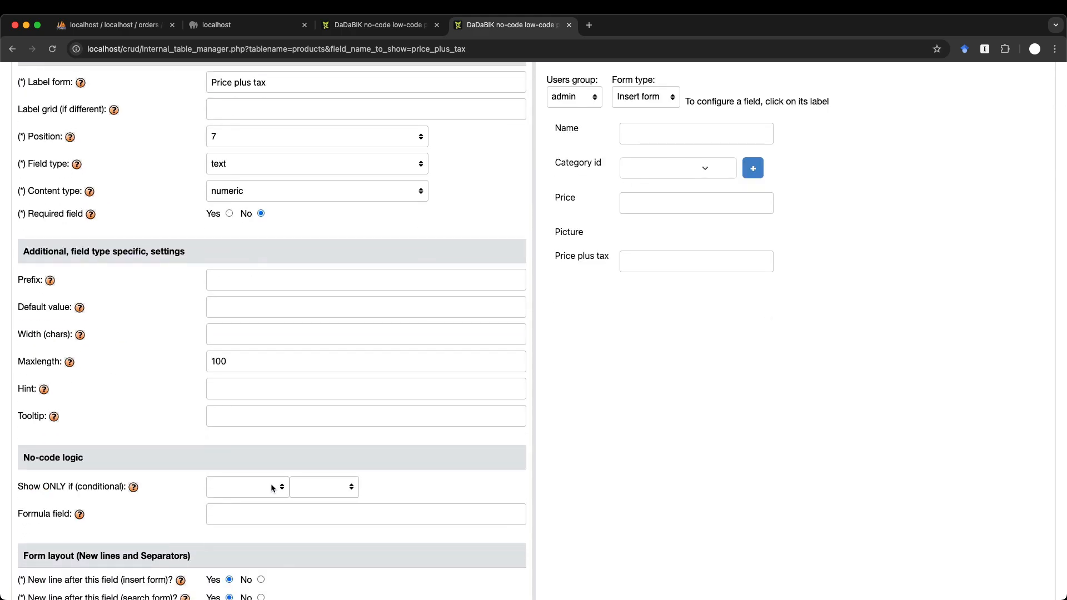
scroll(272, 488, down, 3)
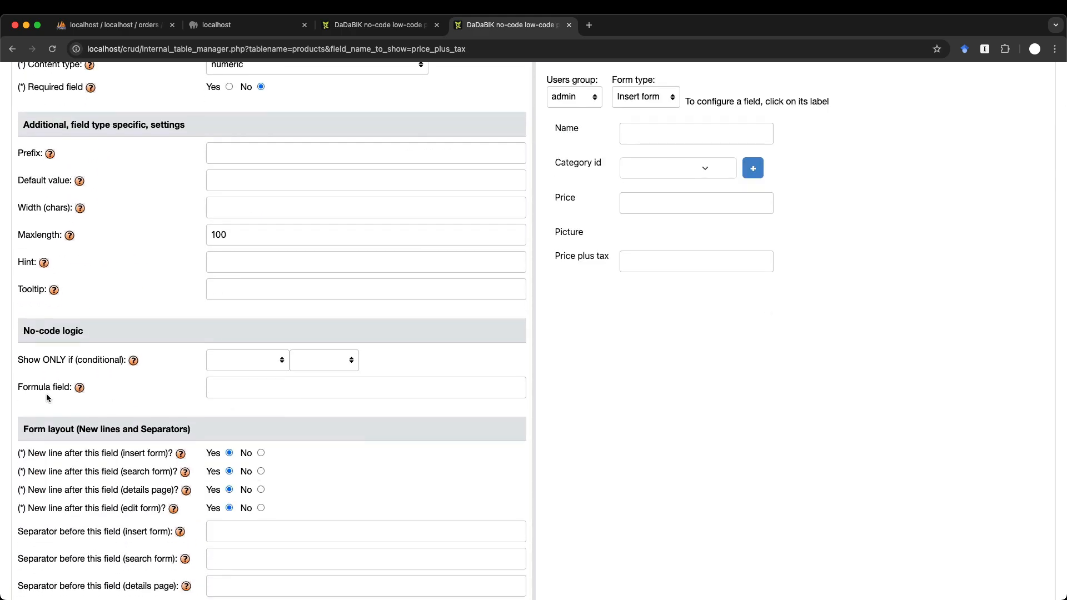
- Set the price_plus_tax formula to {price} * 1.15 and save it
click(233, 393)
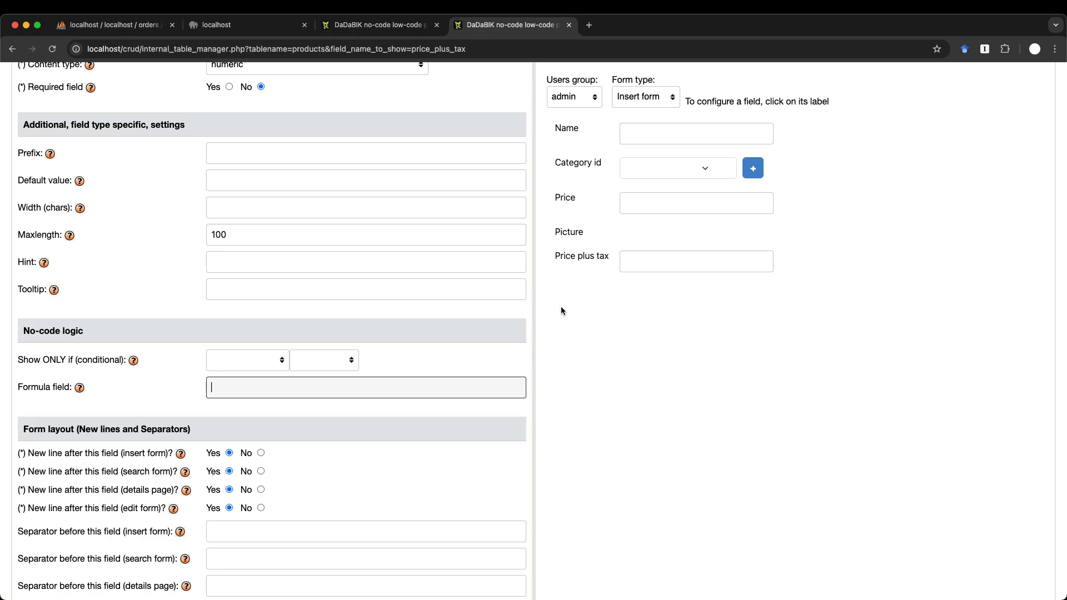
text({price})
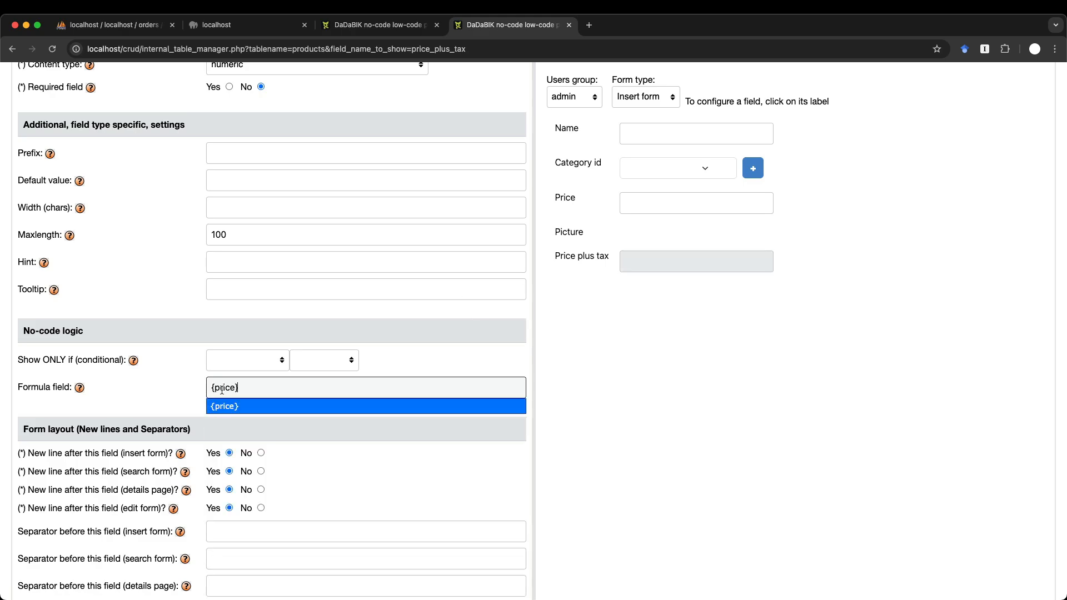
click(238, 406)
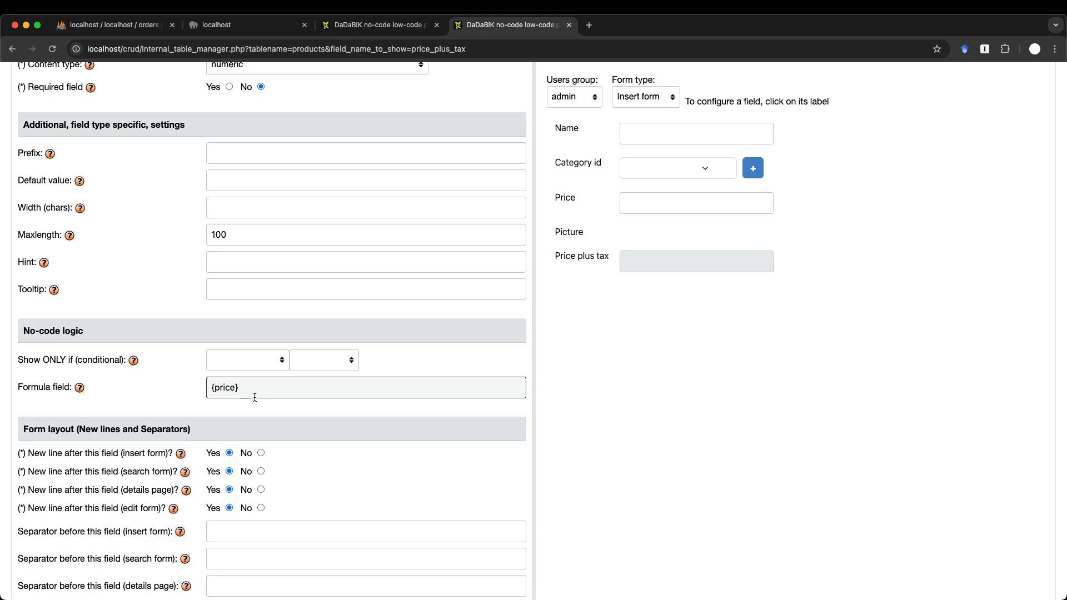
text(* 1.15)
key(Return)
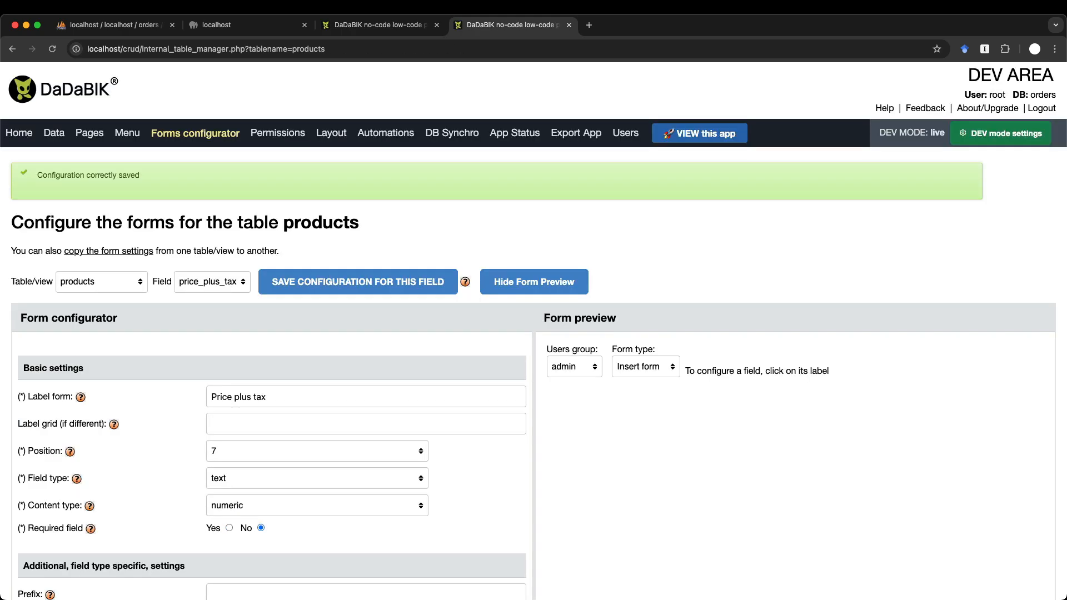
scroll(392, 442, down, 2)
- Reload the new-product form and enter Price 1000 so Price plus tax fills in
key(ctrl+shift+Tab)
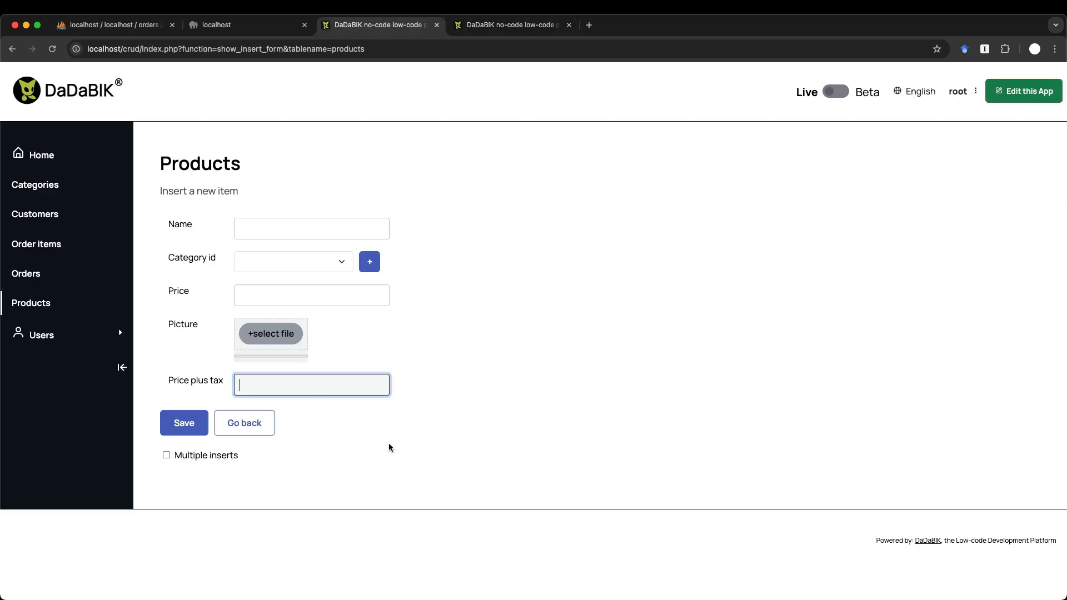
key(super+r)
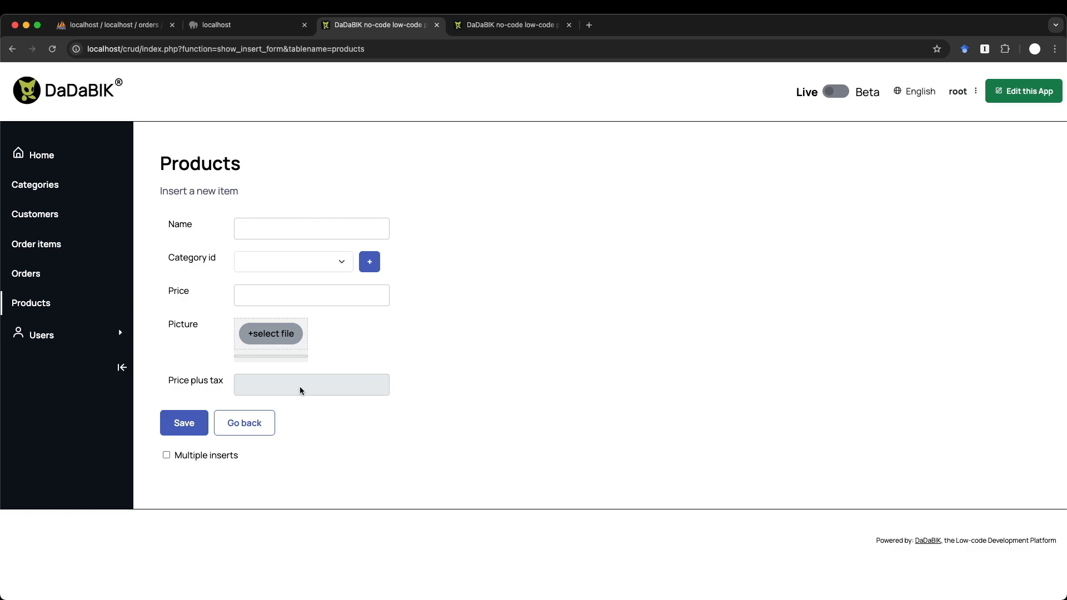
click(265, 292)
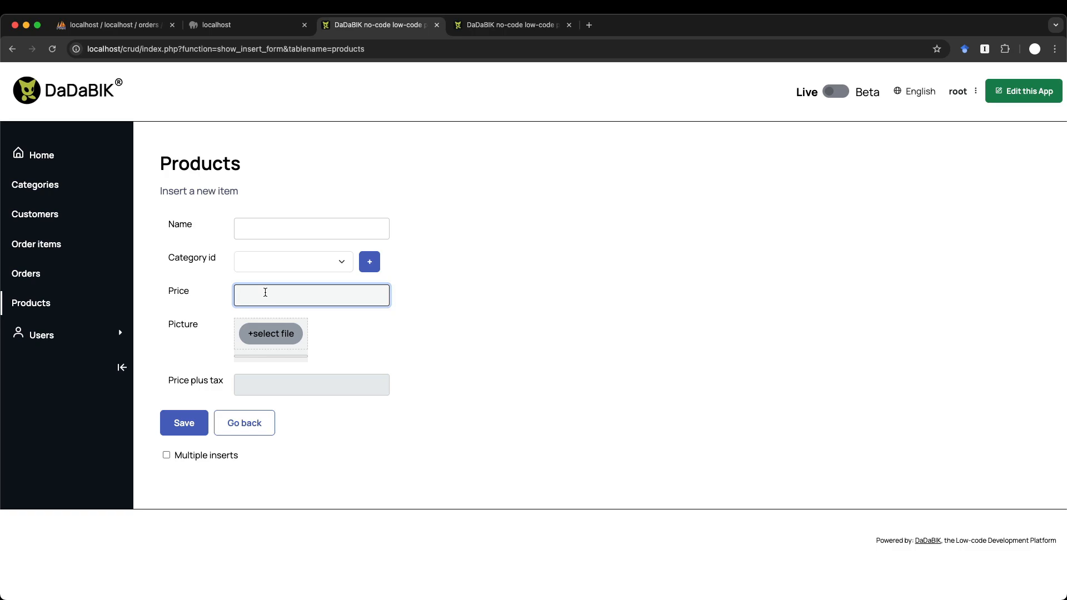
text(1000)
key(Tab)
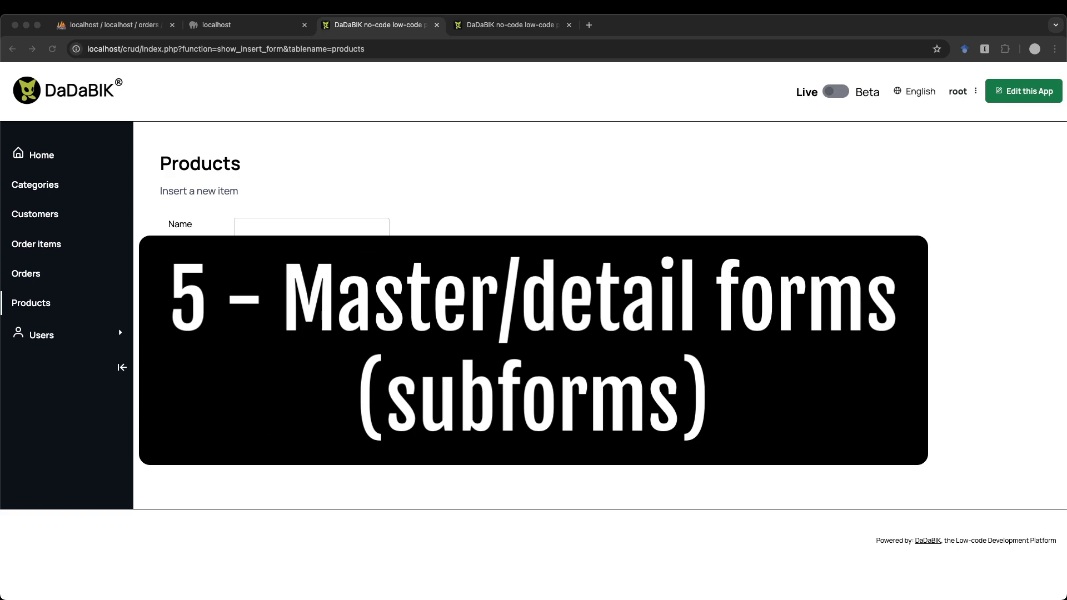
- Browse the Orders and Order items lists, open the first order, then return to the configurator
click(48, 276)
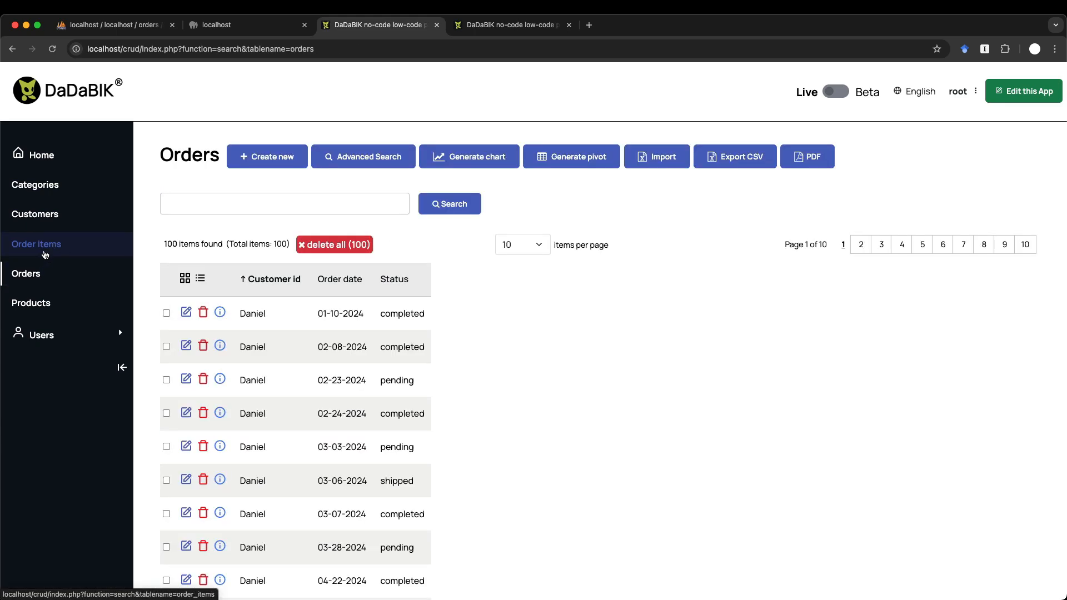
click(45, 255)
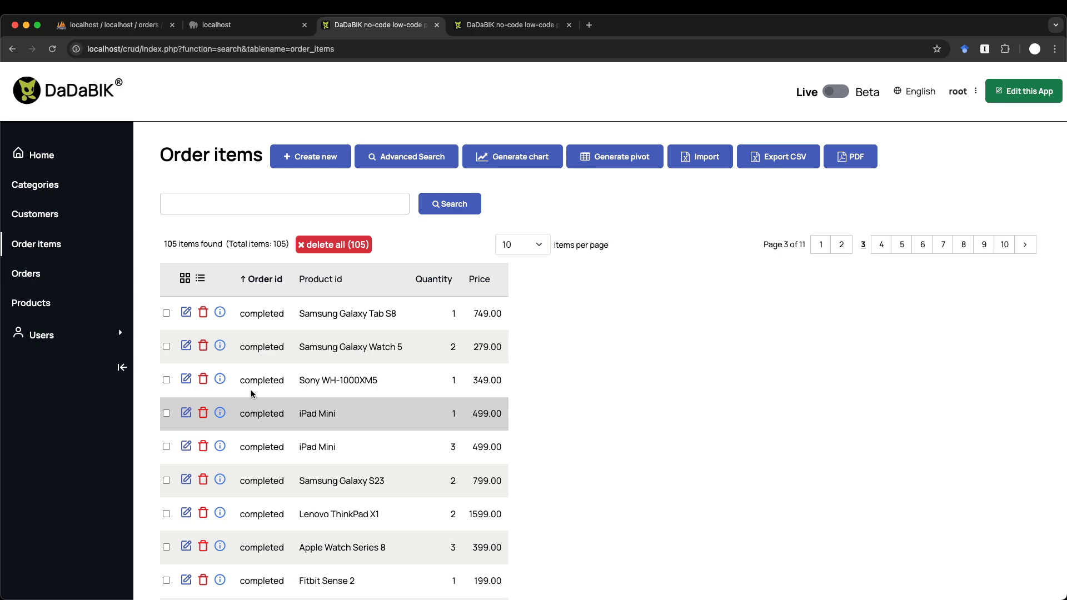
click(54, 278)
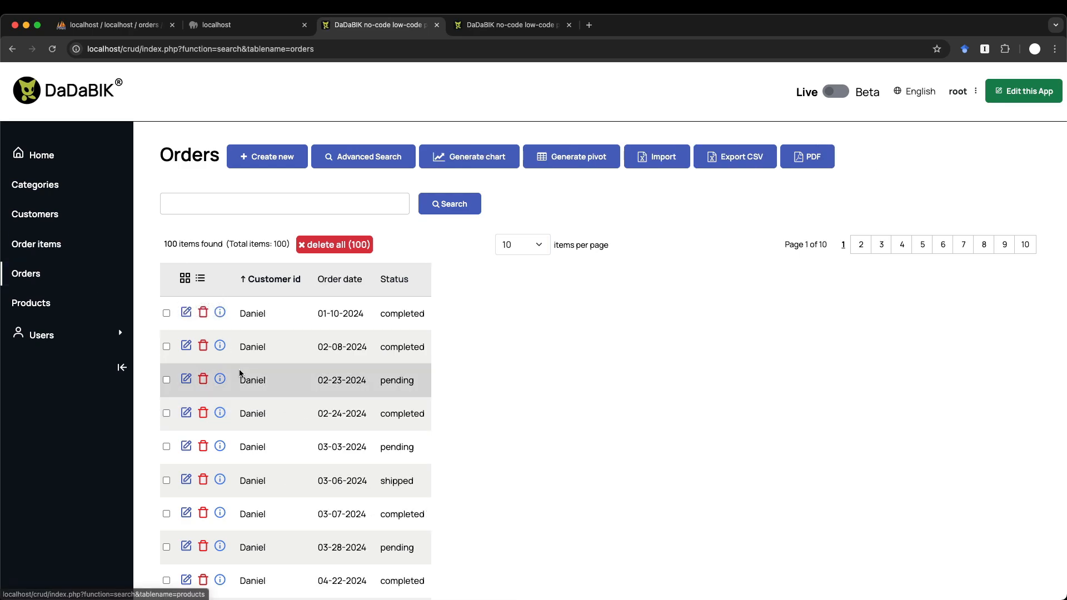
click(187, 314)
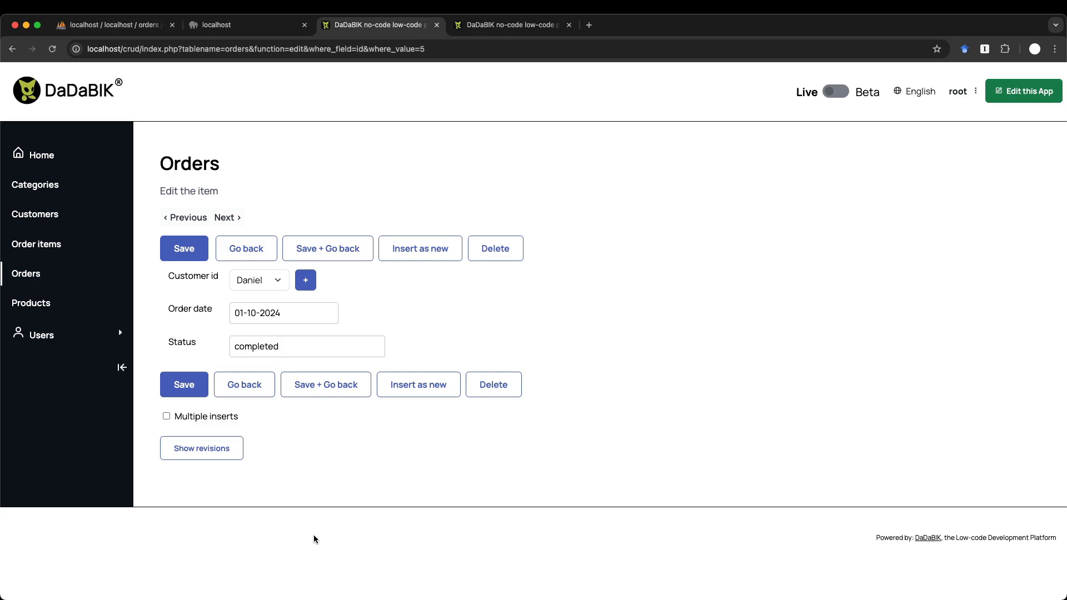
key(ctrl+Tab)
scroll(209, 271, up, 3)
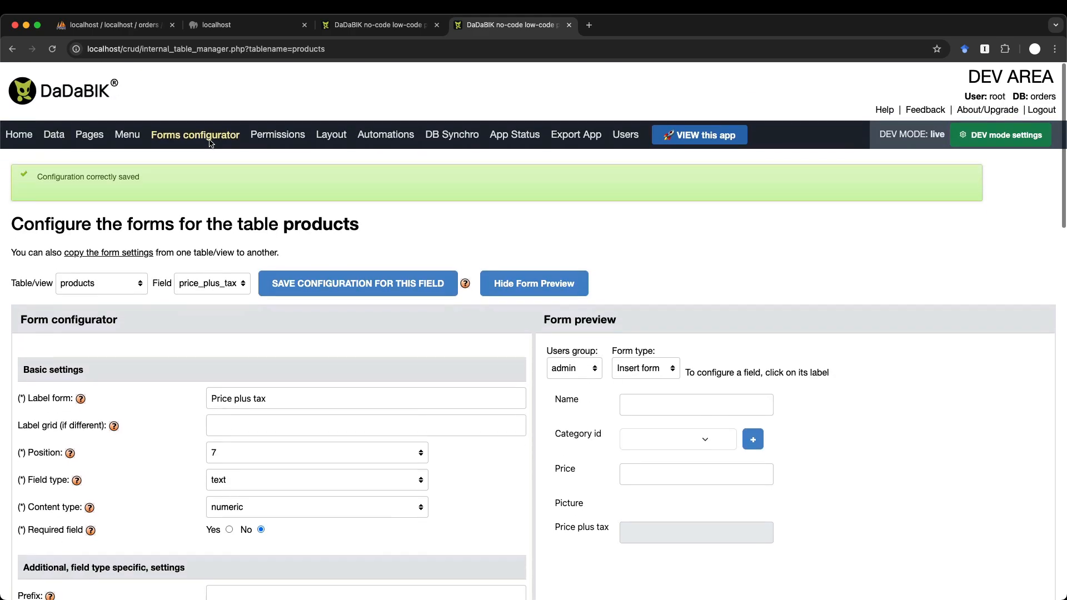
- For the orders table, set items table order_items with foreign key order_id and save
click(210, 140)
click(113, 241)
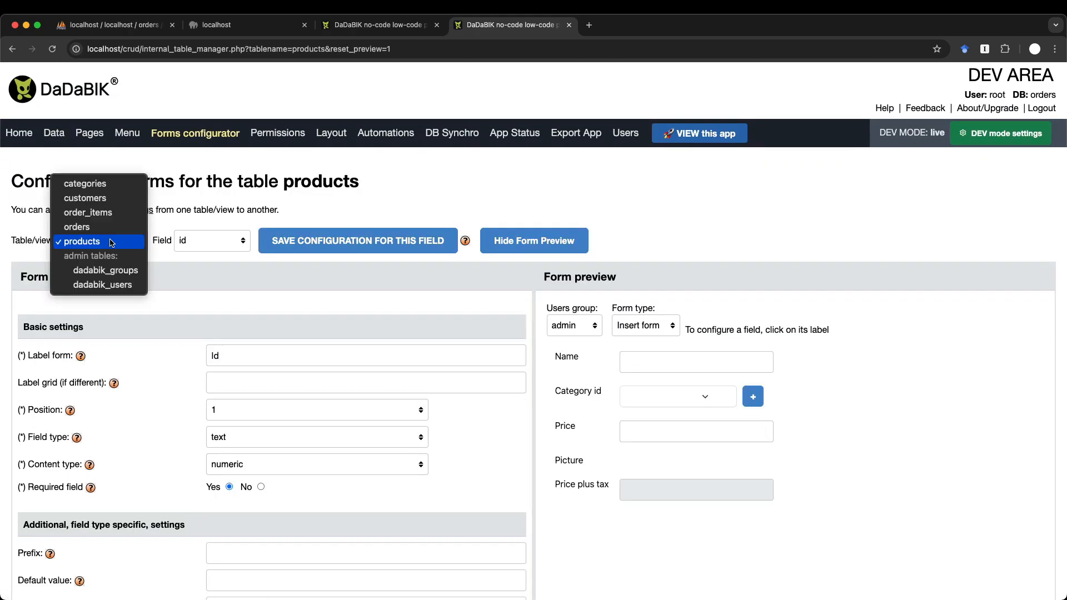
click(95, 227)
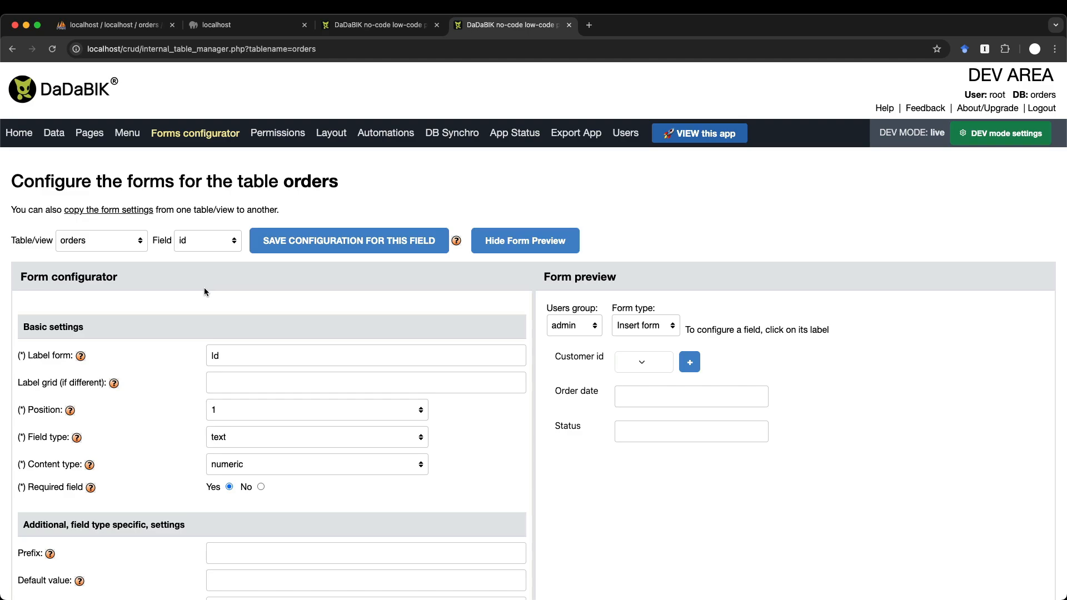
scroll(205, 288, down, 15)
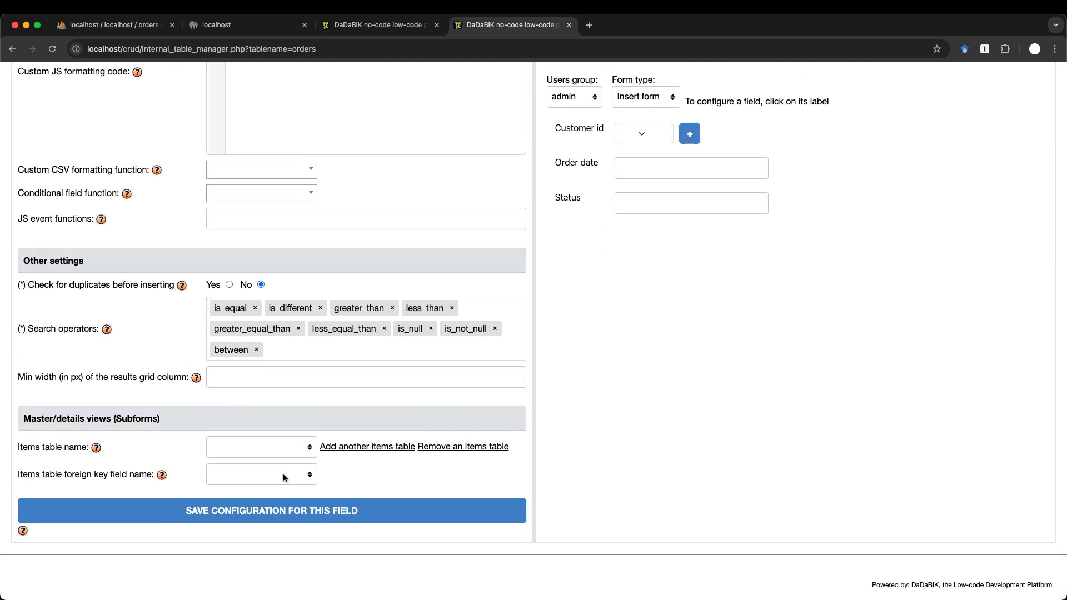
click(239, 448)
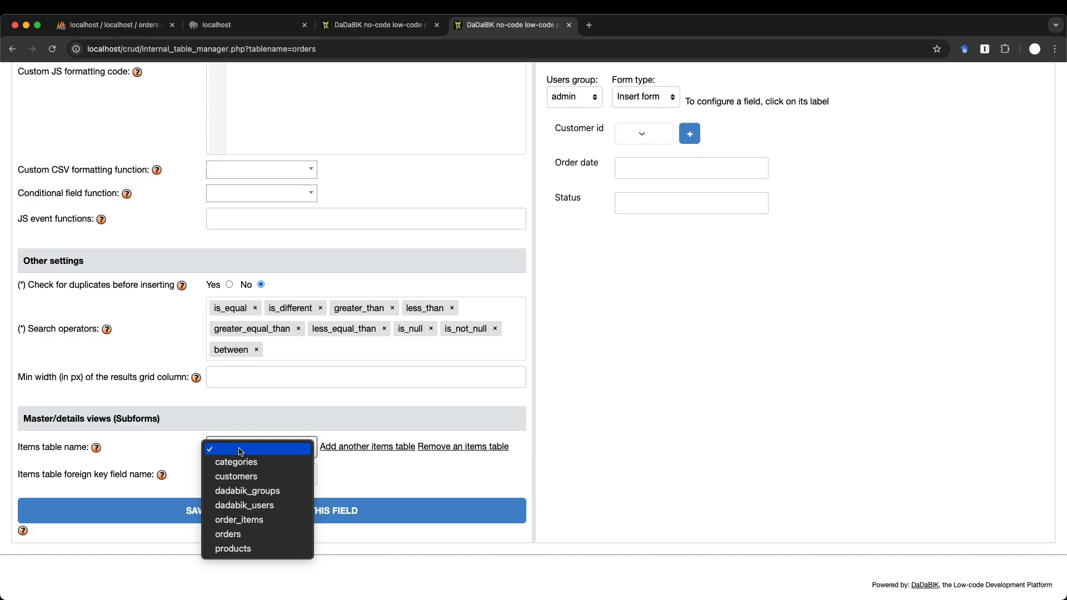
click(244, 520)
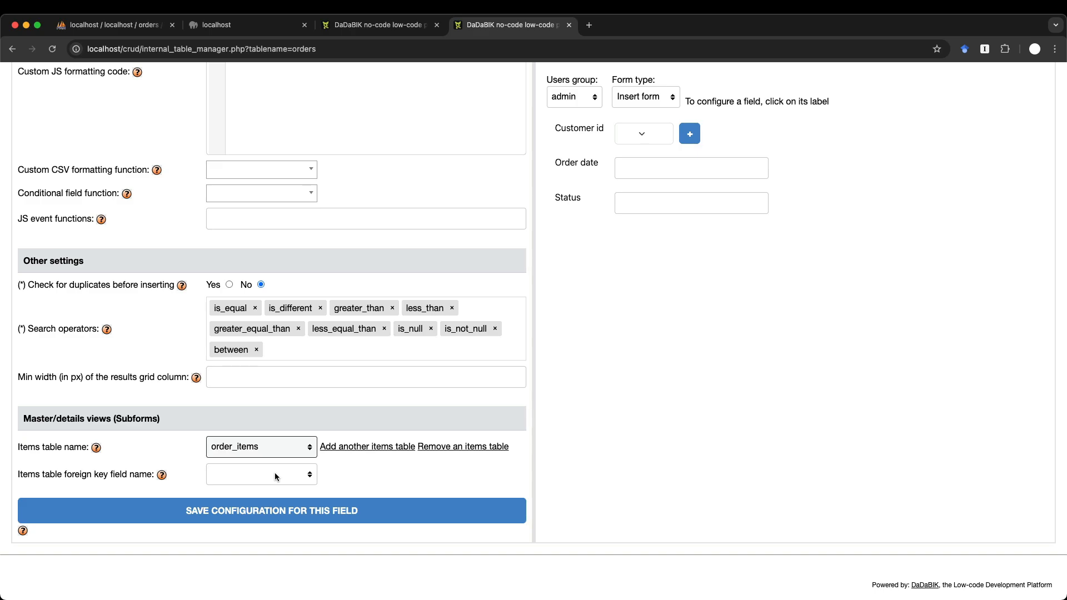
click(274, 477)
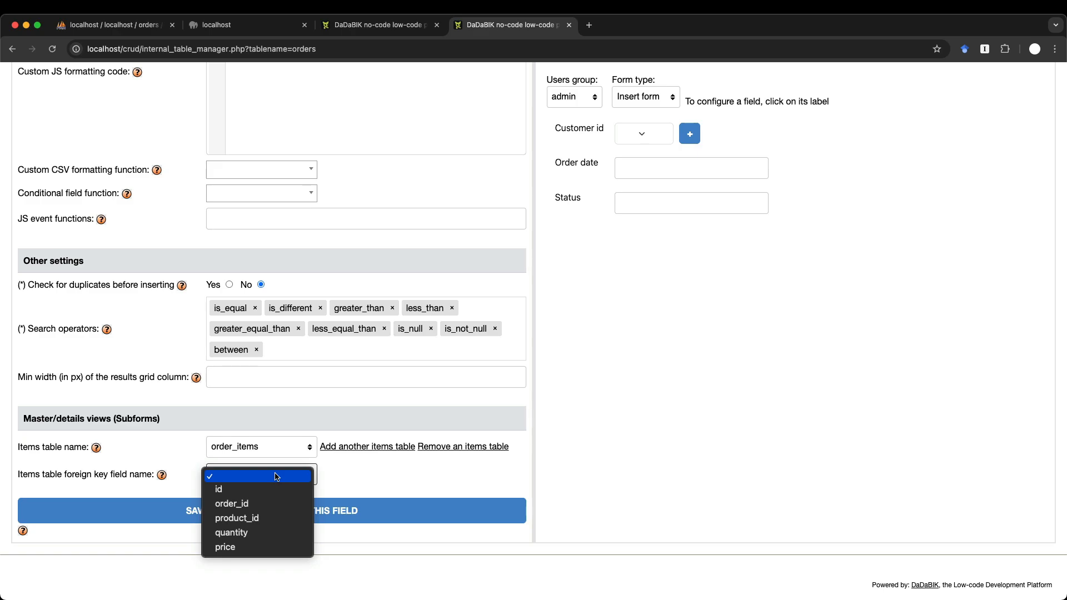
click(277, 508)
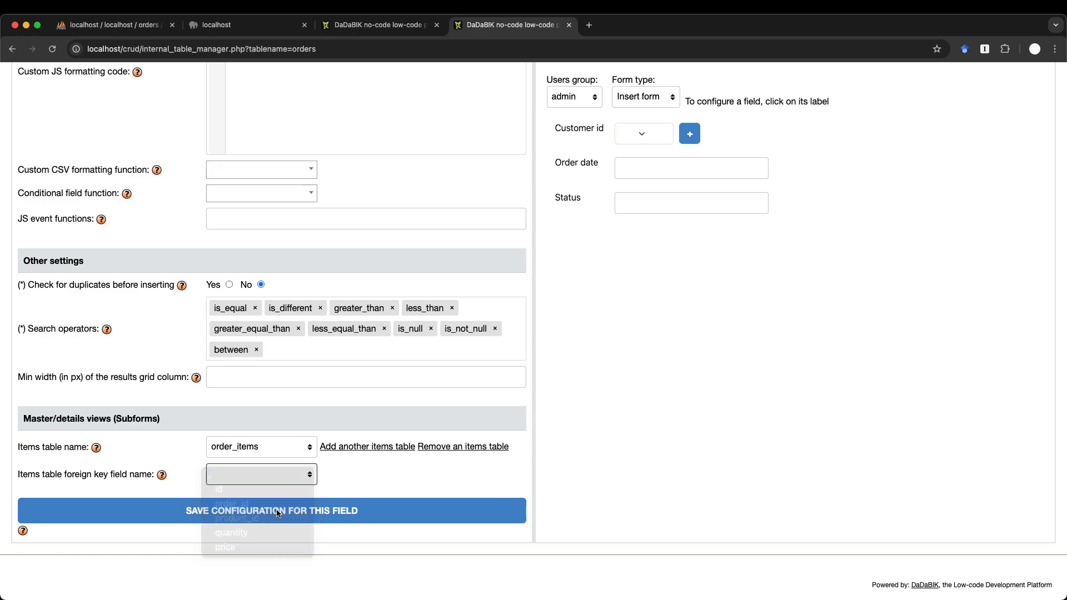
click(323, 519)
- Reload the Orders edit page to show the Order items subform with MacBook Air M3 and iPhone 14 Pro
key(ctrl+shift+Tab)
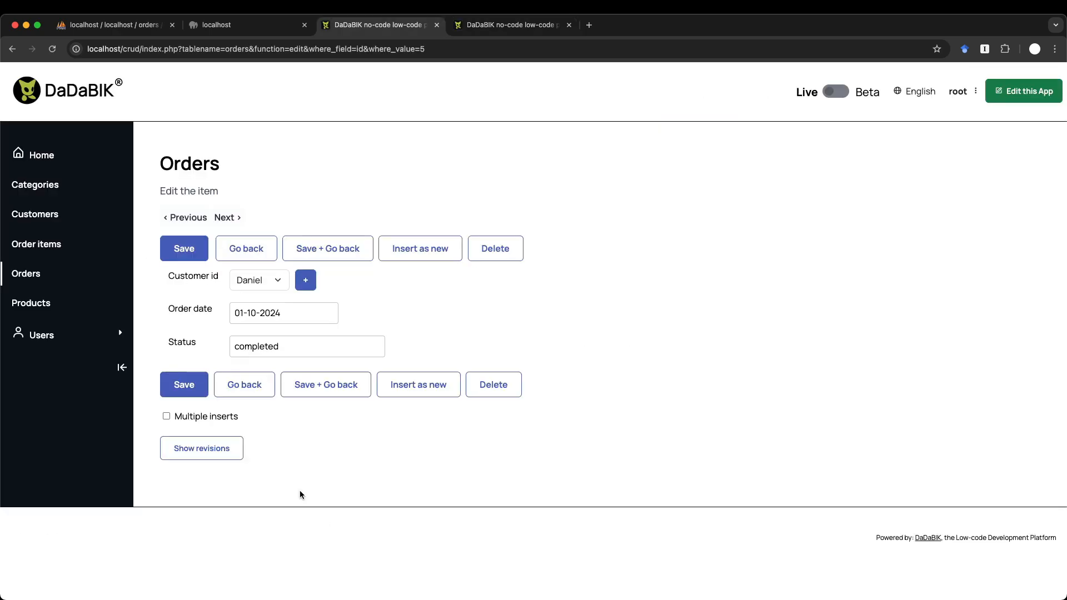
key(super+r)
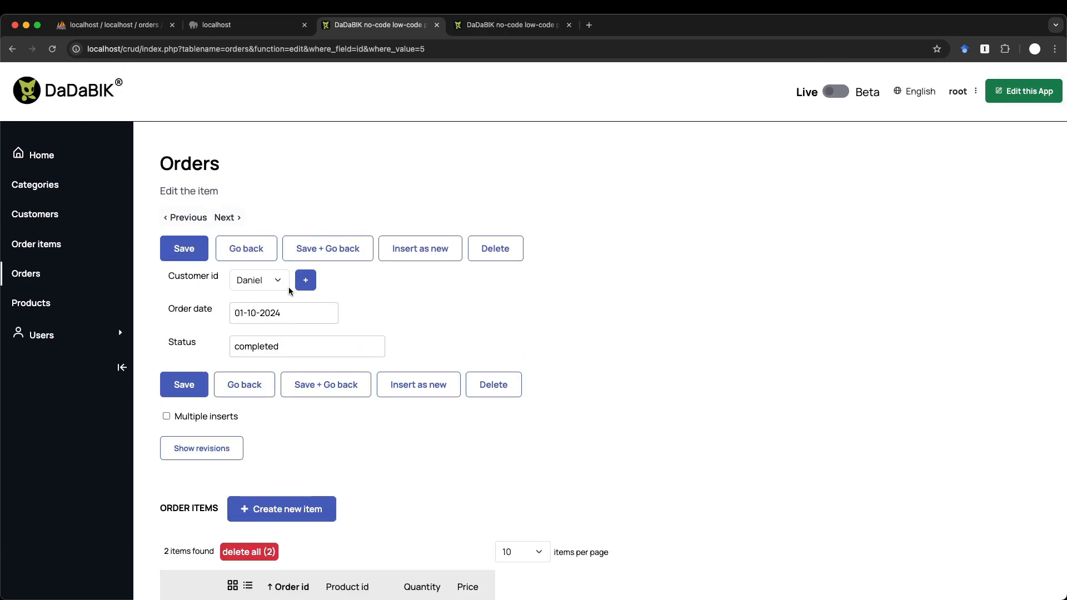
scroll(288, 287, down, 5)
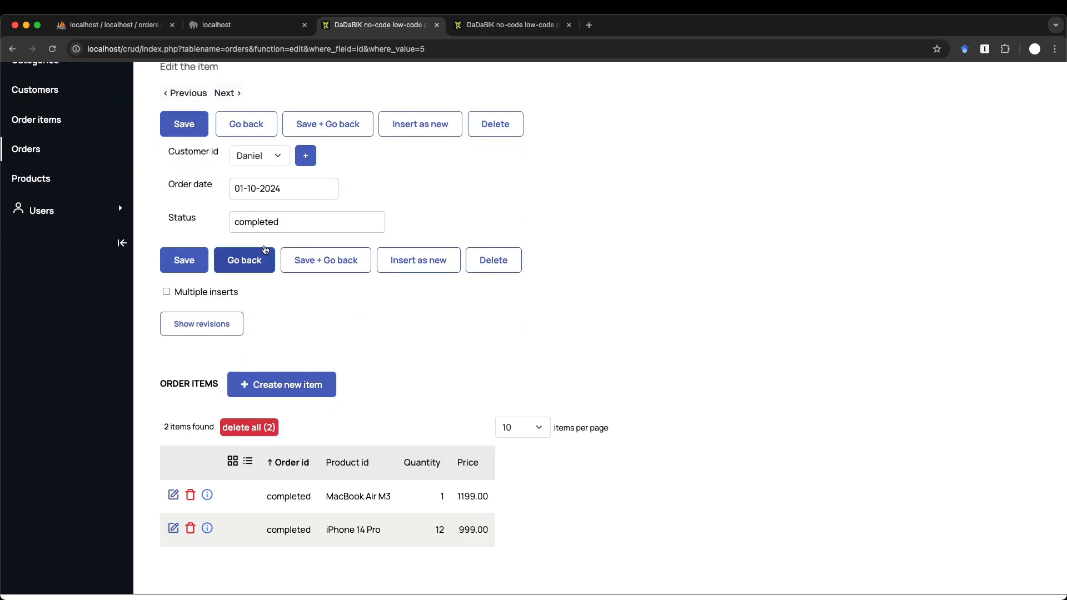
scroll(372, 348, down, 2)
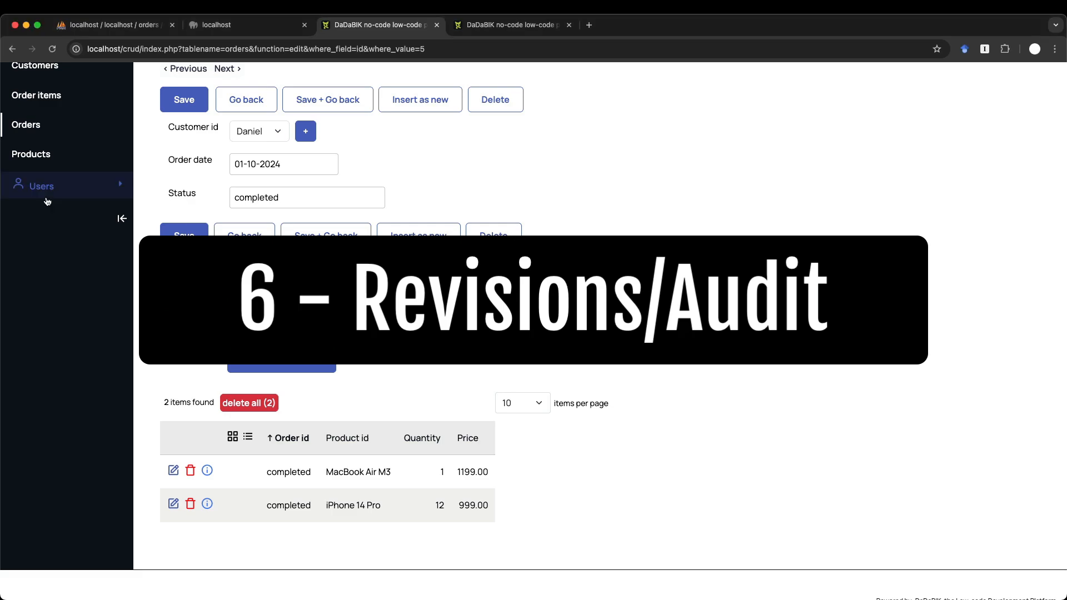
scroll(39, 189, up, 3)
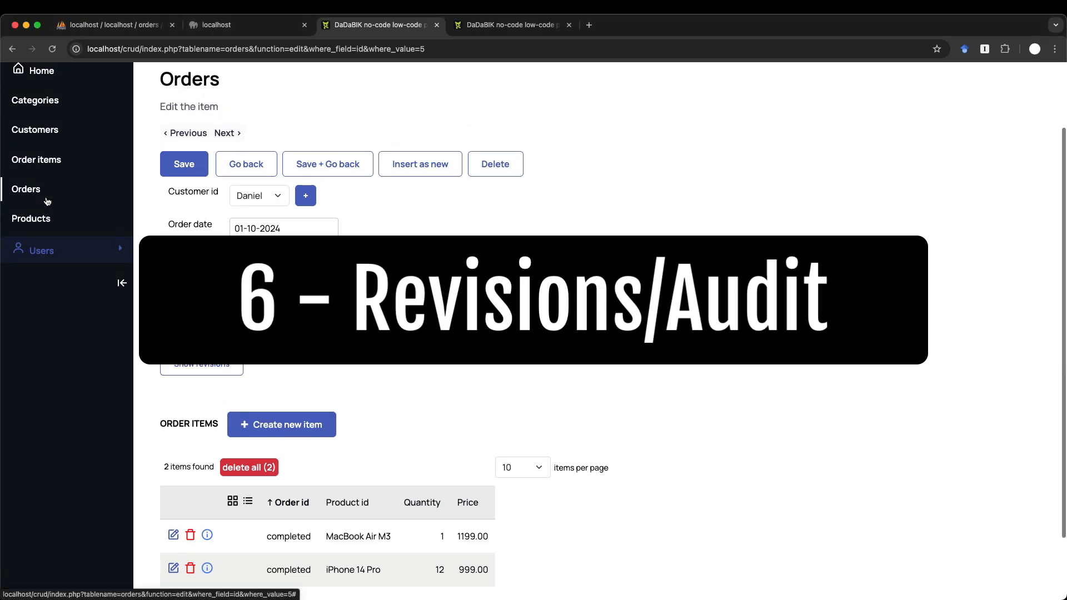
- Tick Revisions for the Customers page in the dev-area Pages settings and save the changes
click(38, 133)
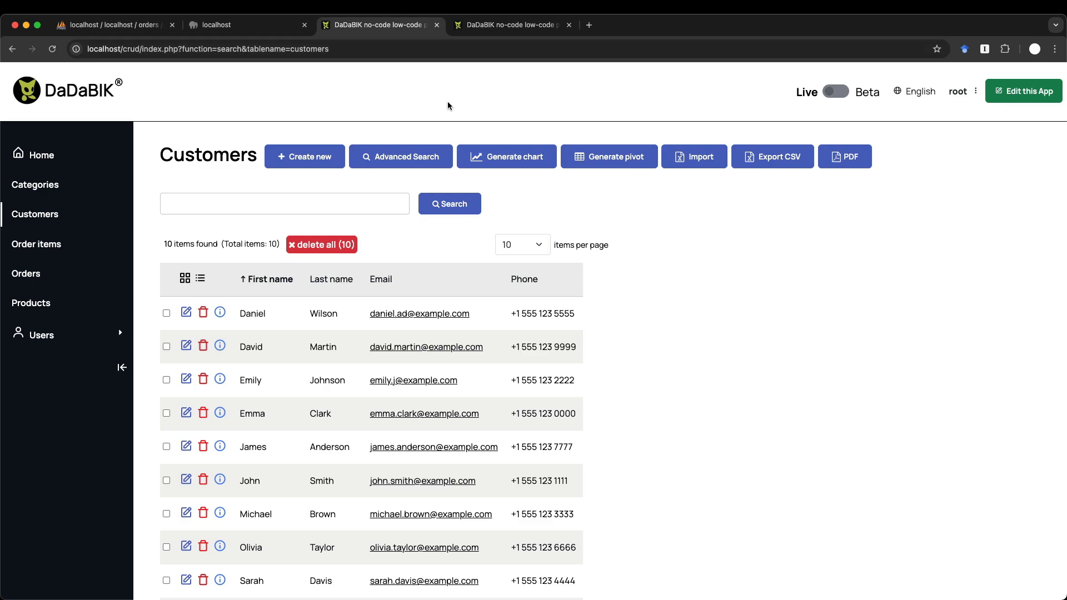
click(486, 26)
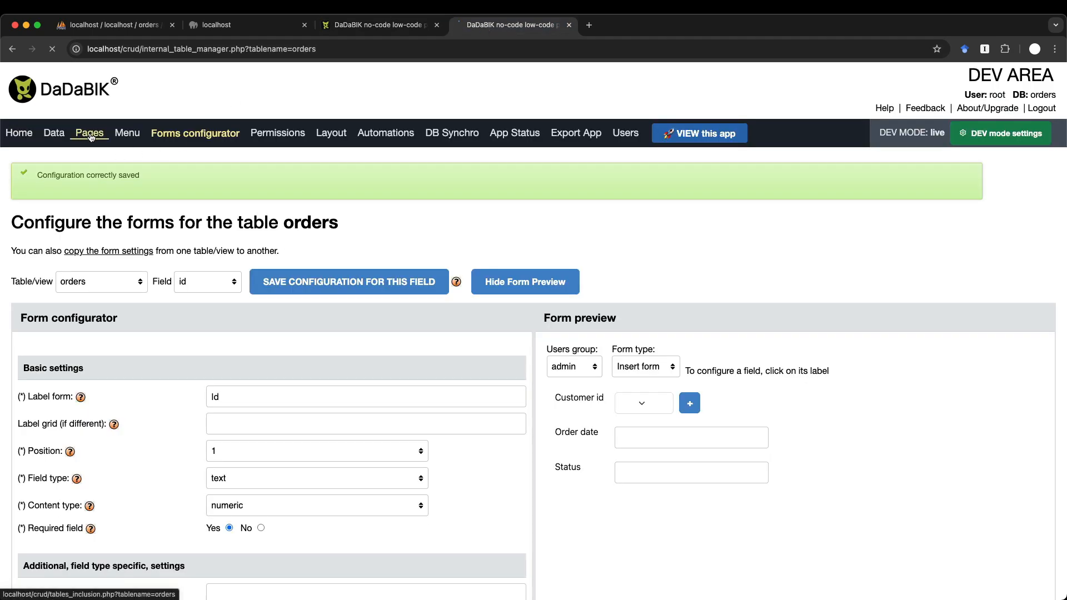
click(85, 141)
scroll(359, 307, down, 2)
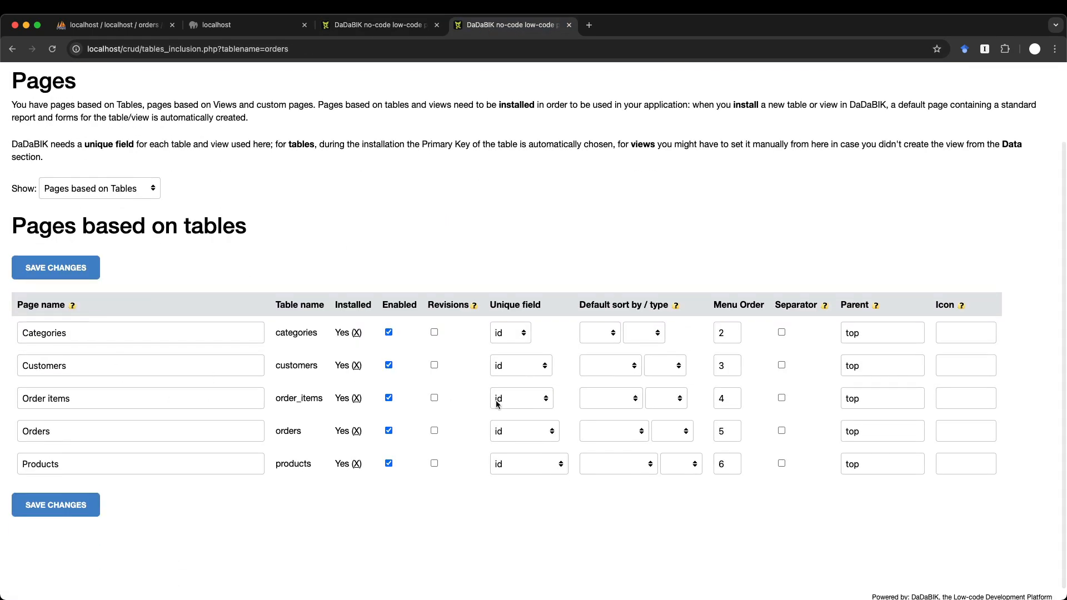
click(434, 365)
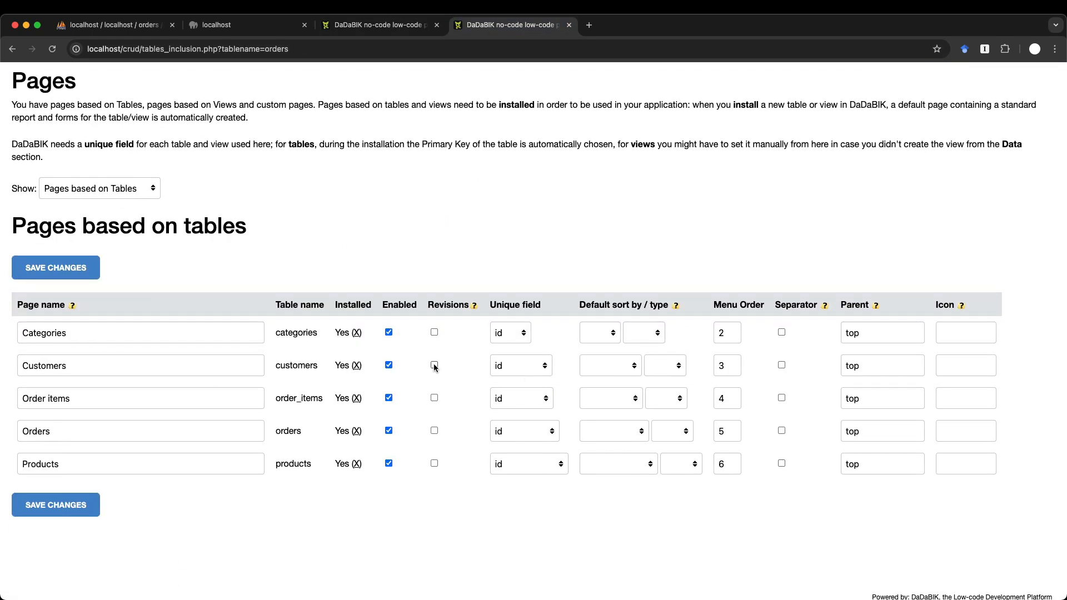
click(55, 504)
click(349, 28)
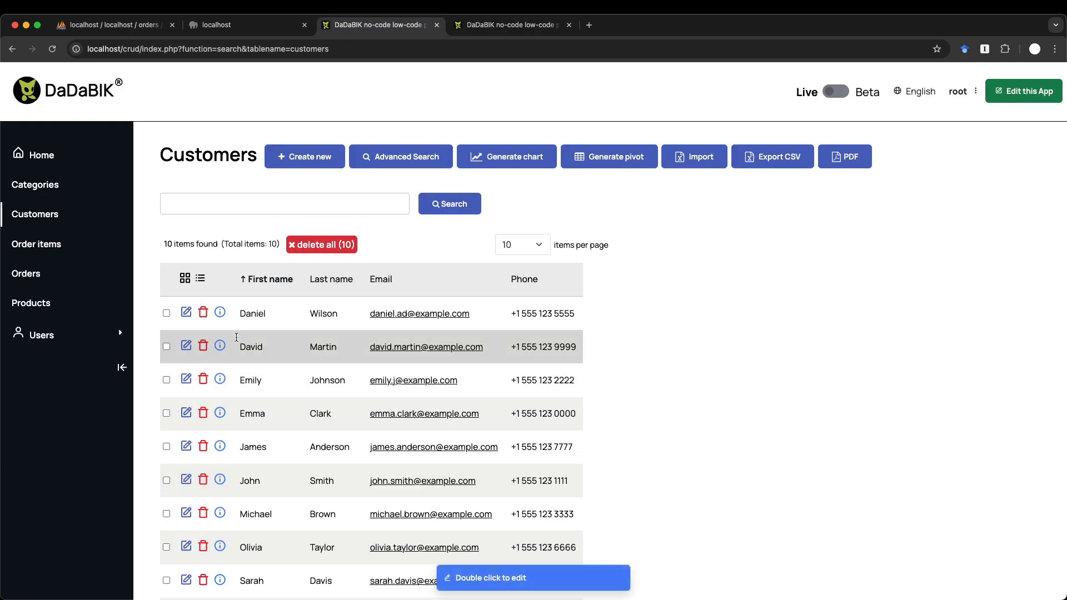
- Insert 'jjj' into the first customer's email, save, and open the Customers revision history
click(188, 314)
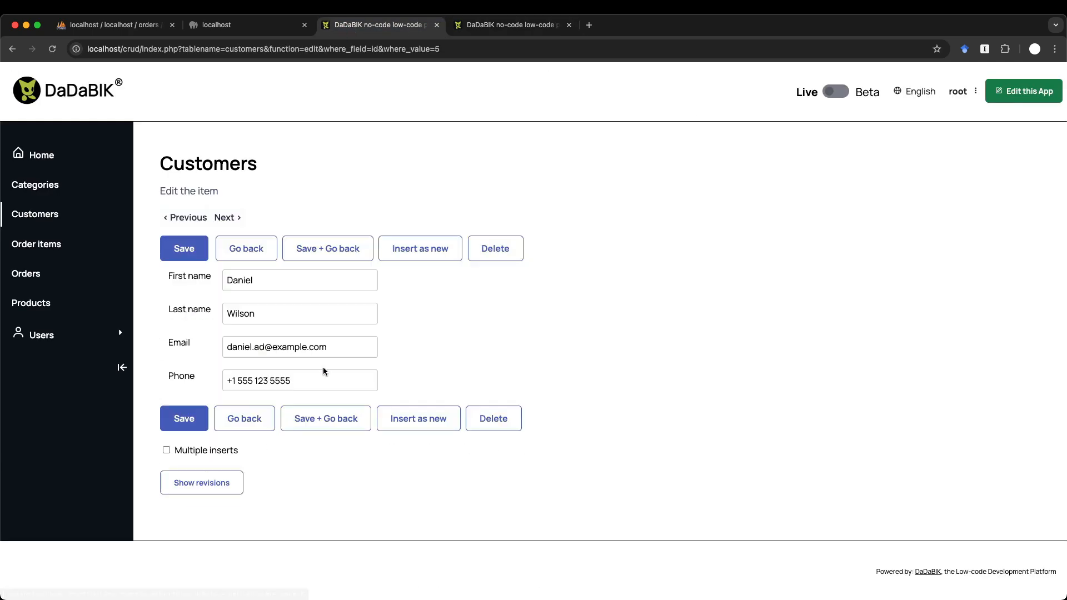
click(265, 346)
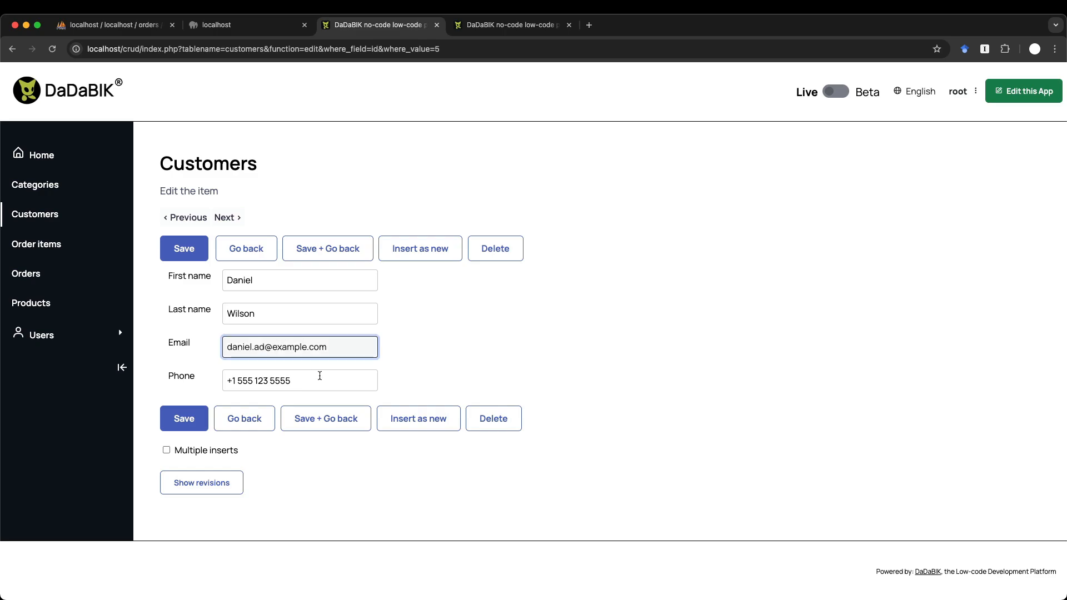
text(jjj)
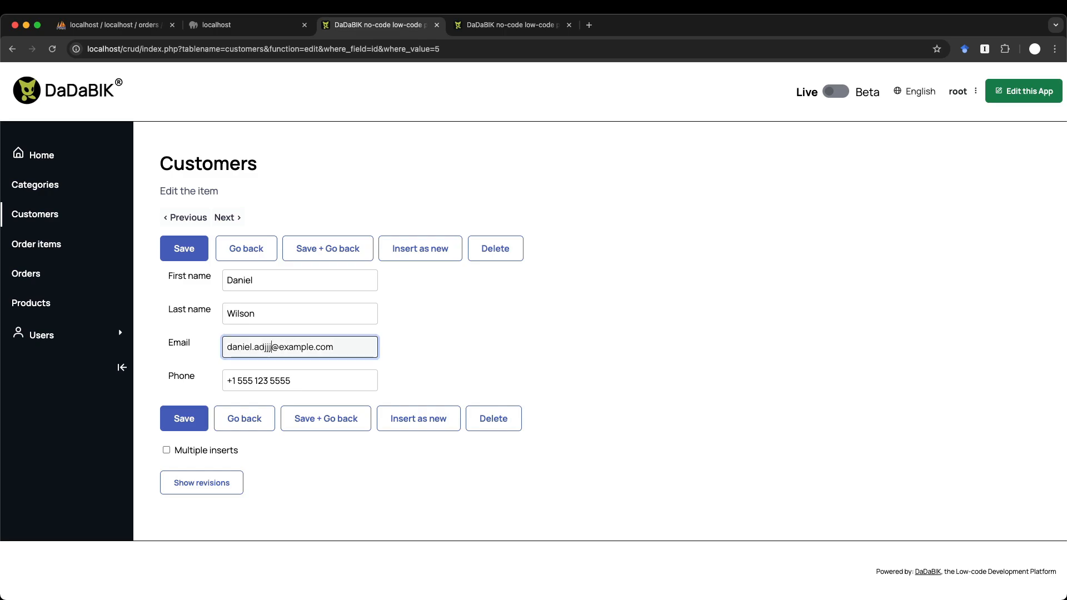
click(349, 428)
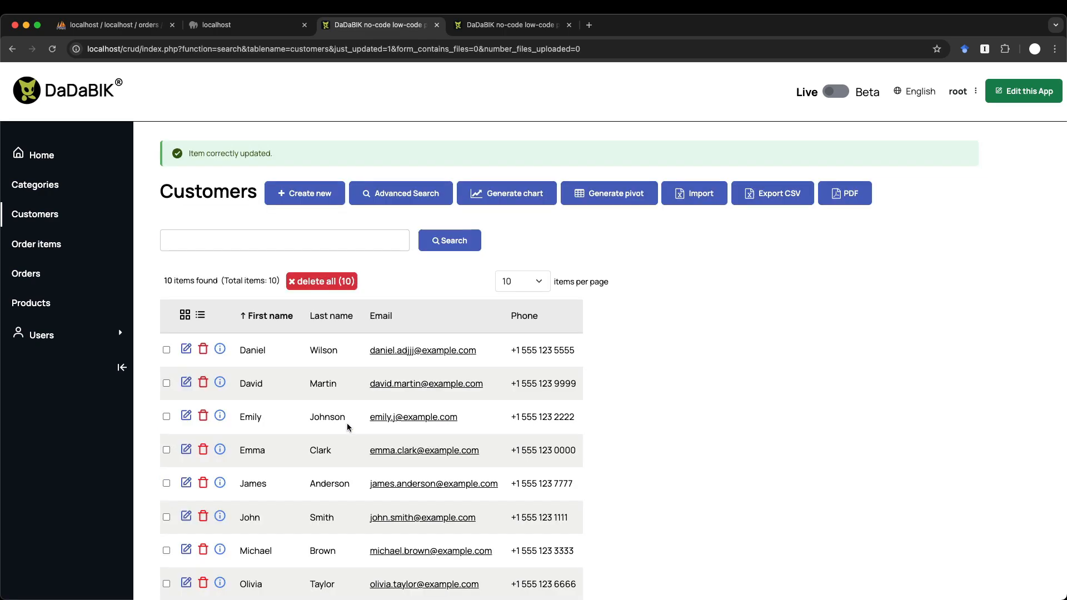
scroll(346, 427, down, 5)
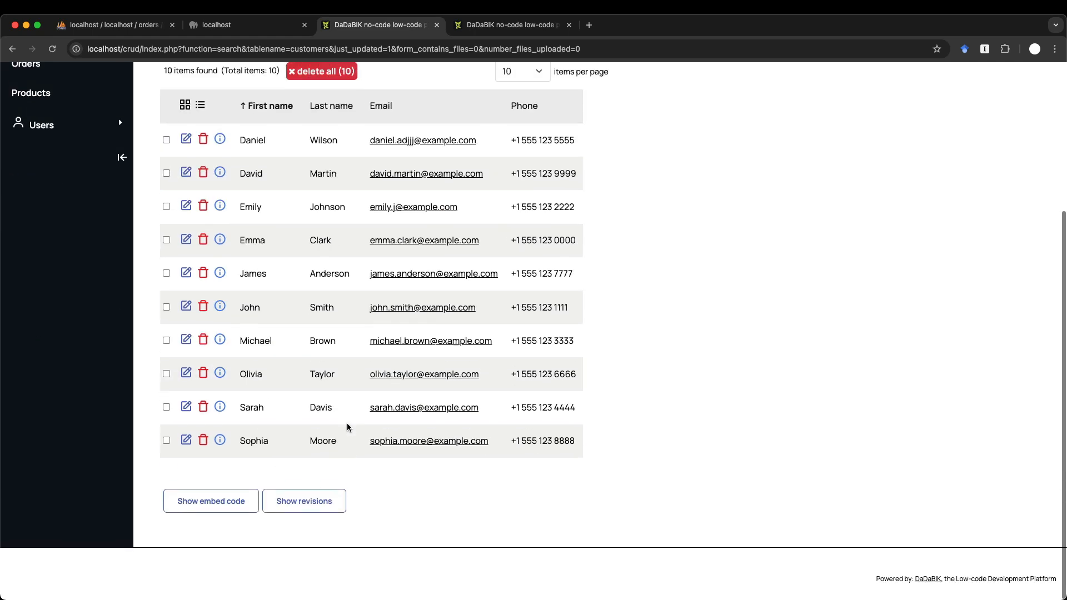
click(300, 508)
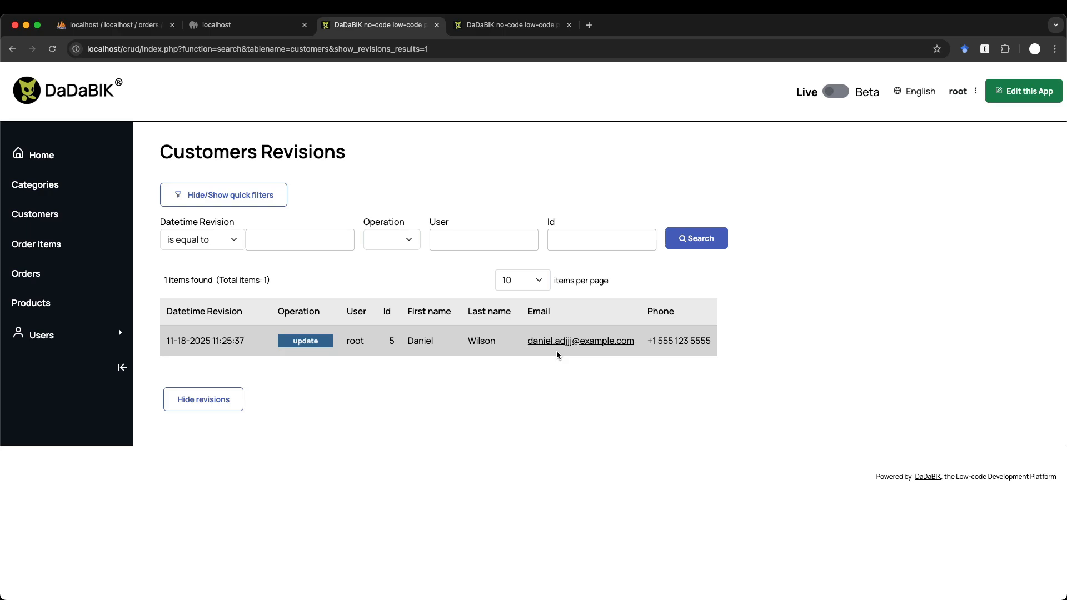
click(203, 399)
- Add and save a test customer with placeholder first name, last name and email
click(333, 159)
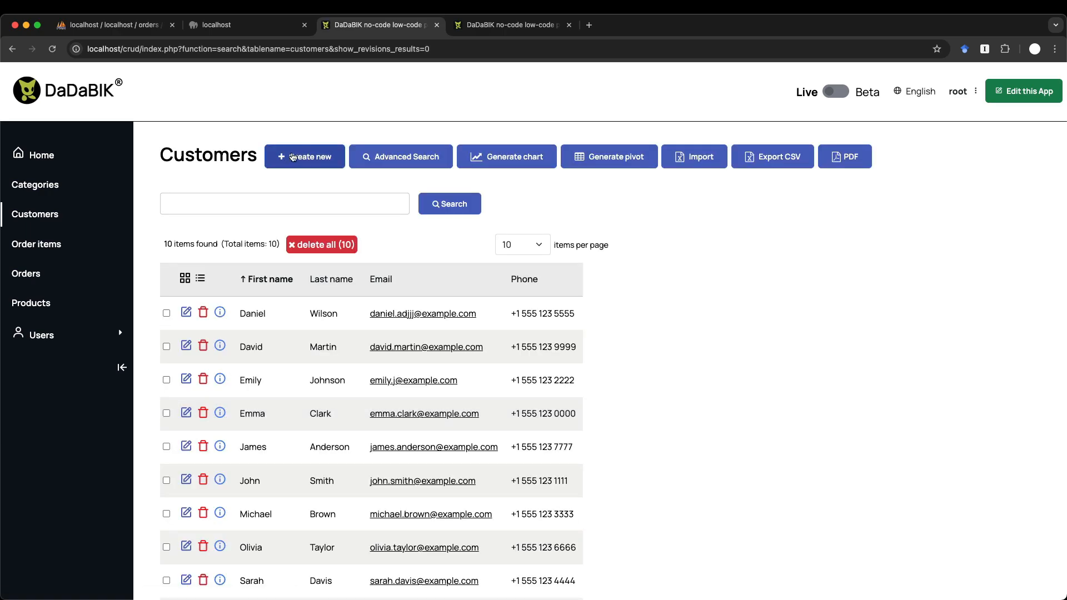
click(284, 272)
text(a)
key(Tab)
text(b)
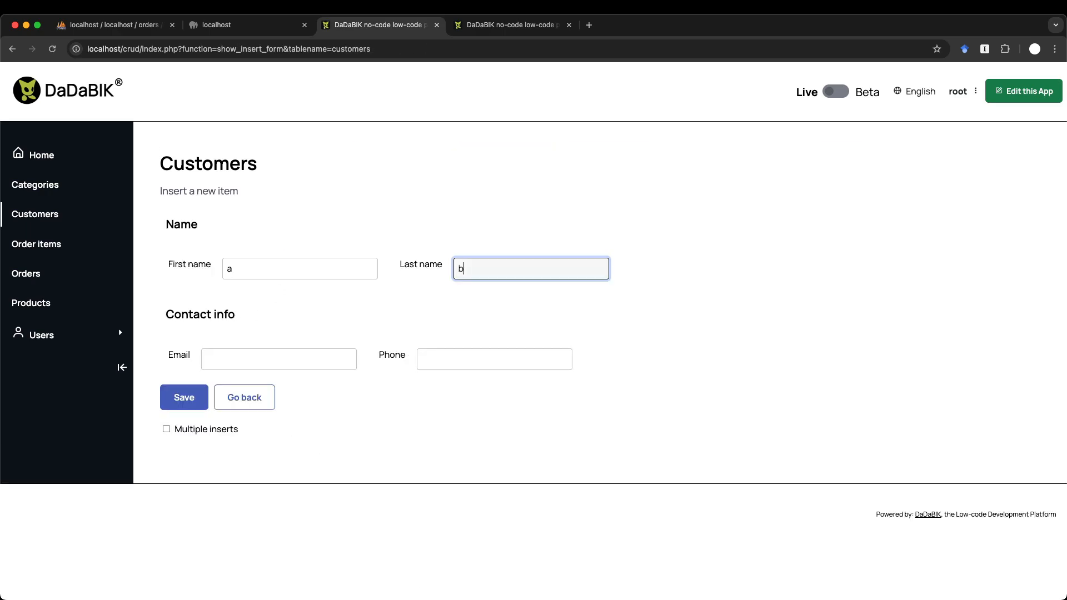
key(Tab)
text(a@e)
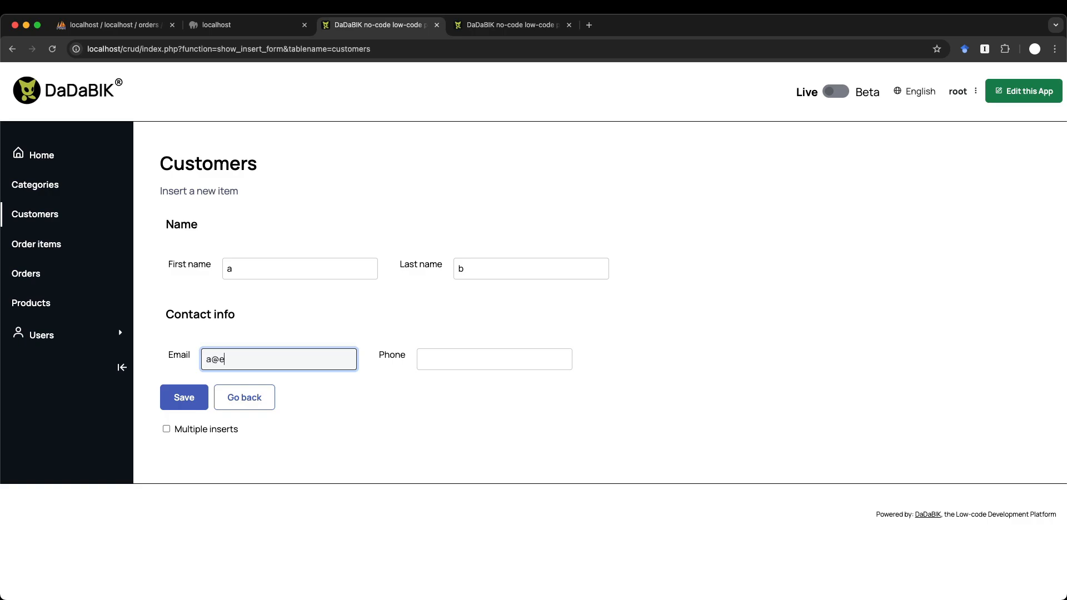
text(xample.com)
key(Tab)
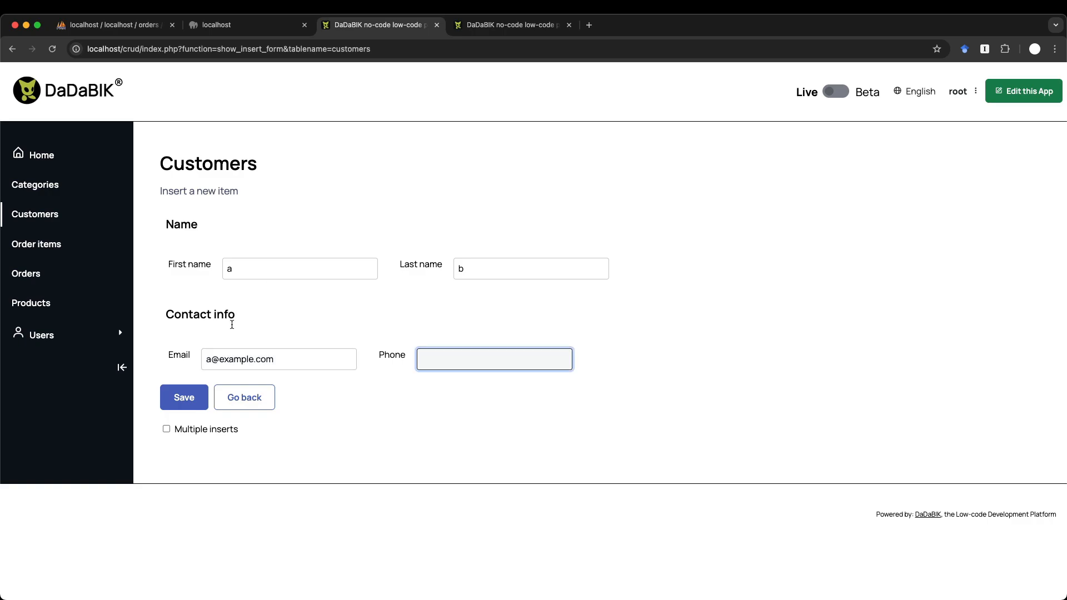
click(184, 399)
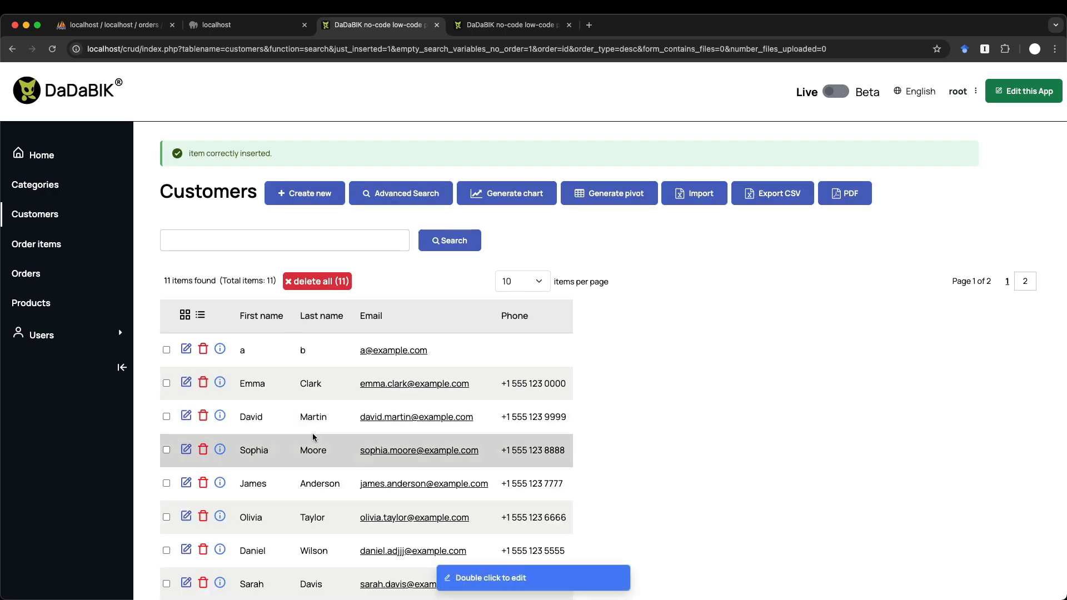
- Delete the new test customer and show the Customers revisions list
click(203, 348)
key(Return)
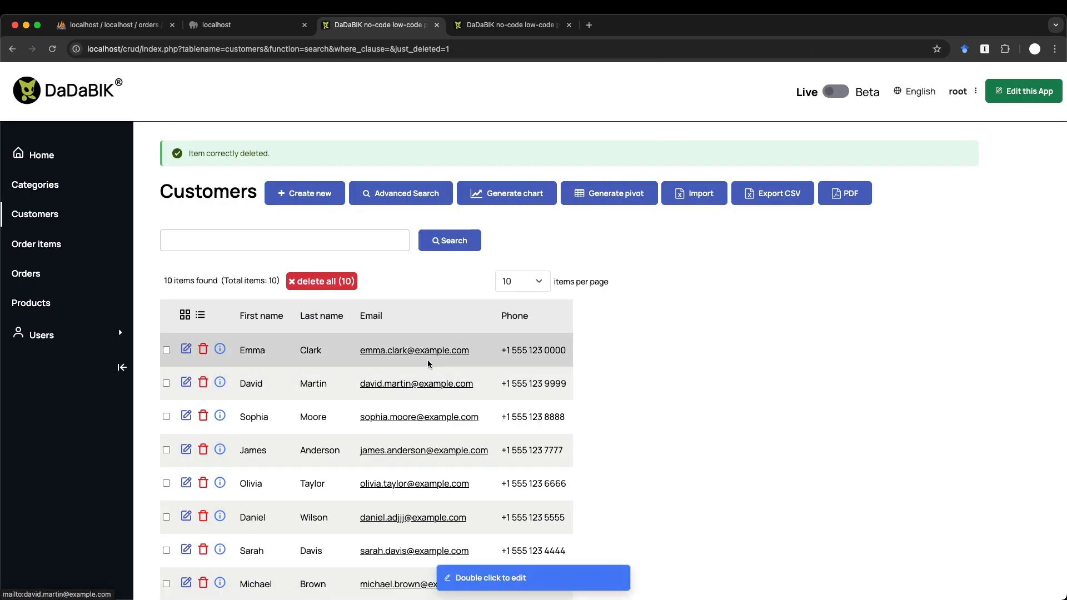
scroll(428, 359, down, 5)
click(323, 519)
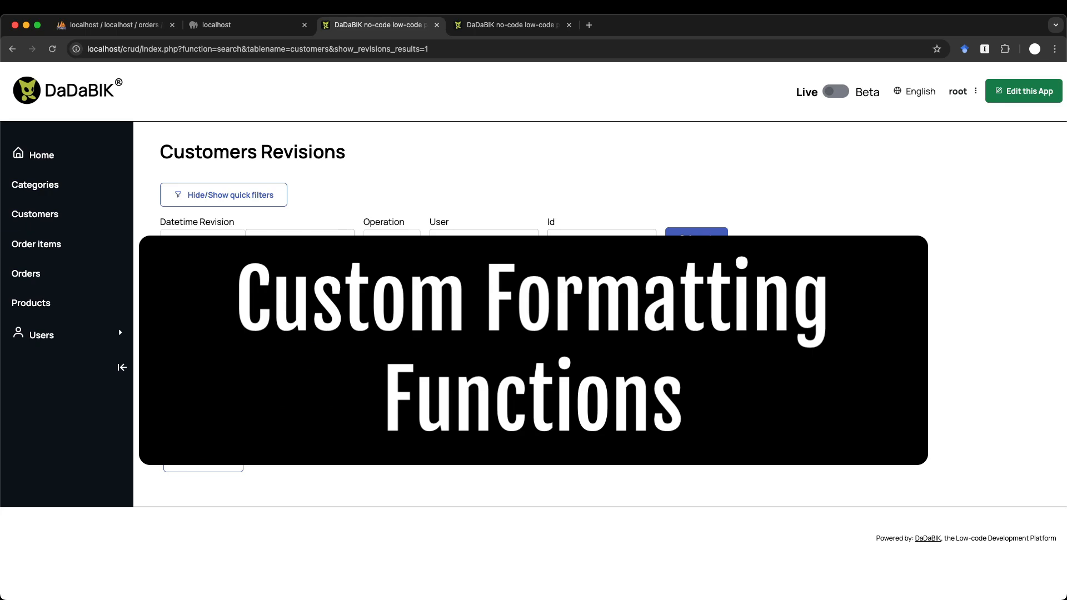
- Browse the Products and Orders lists, select a 'pending' status, and return to the dev area
click(204, 468)
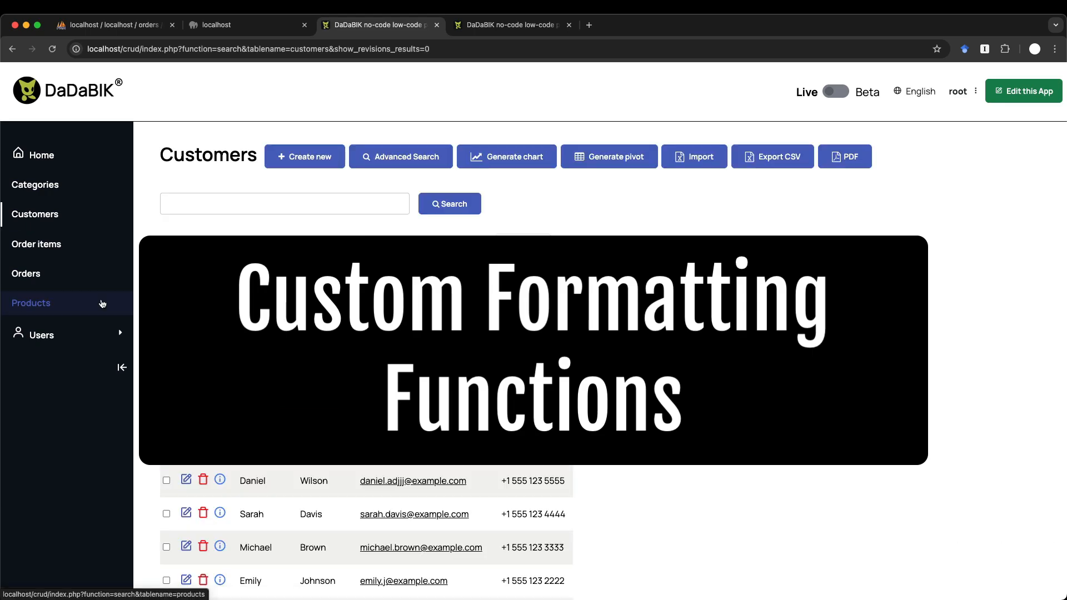
click(43, 305)
click(34, 267)
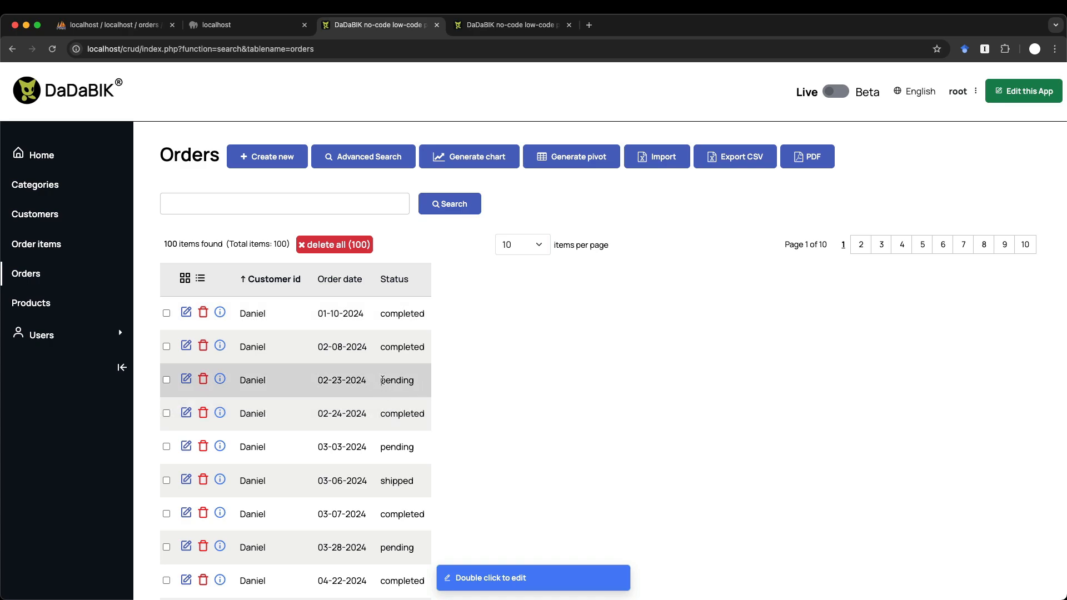
drag(382, 381, 425, 383)
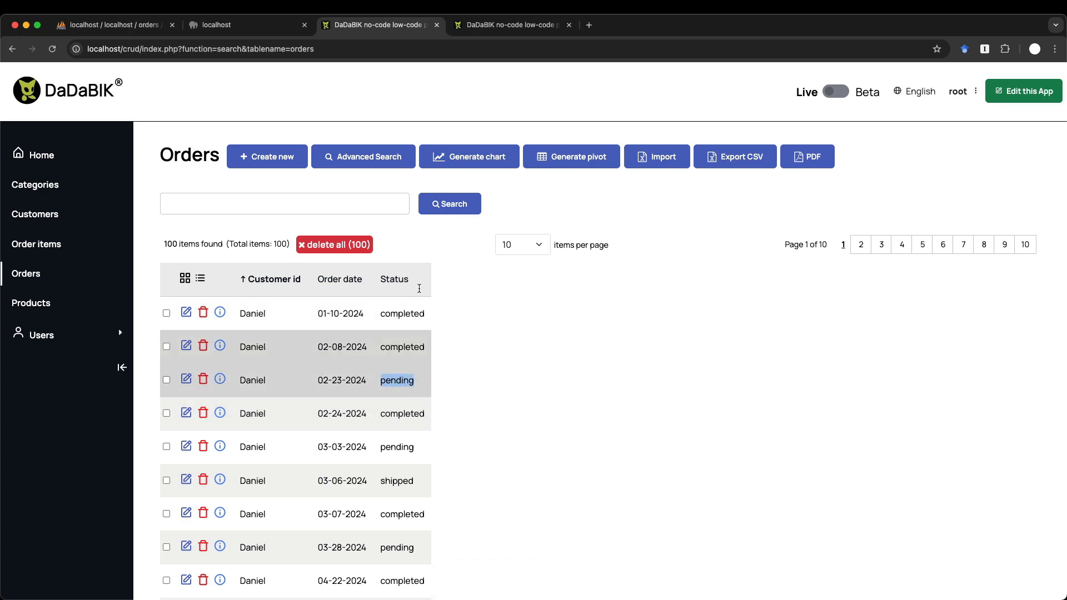
click(461, 26)
scroll(461, 111, up, 3)
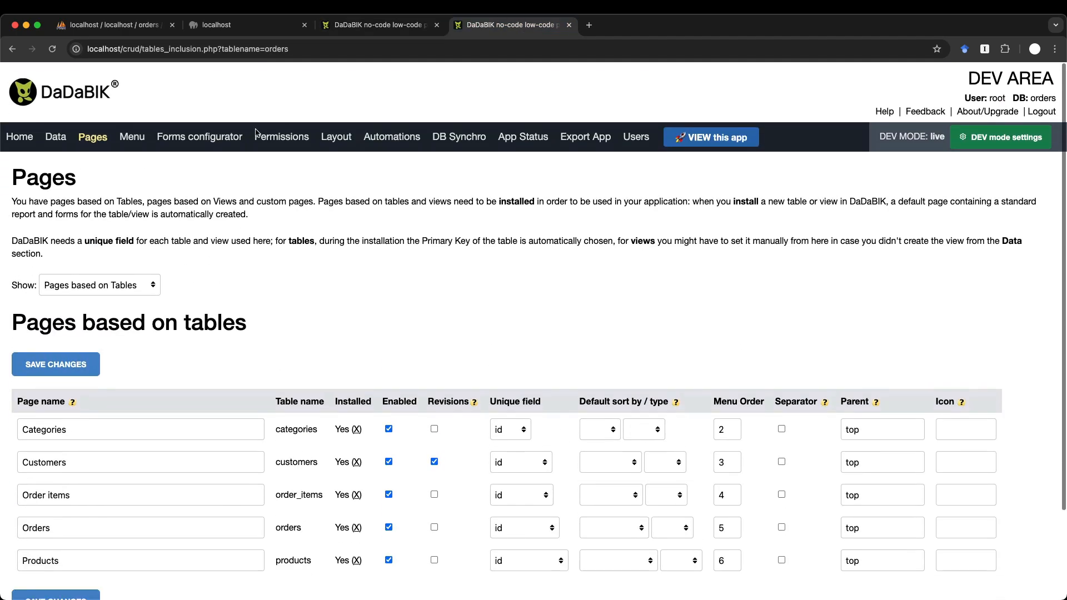
- Load the orders table's Status field settings in the Forms configurator
click(195, 133)
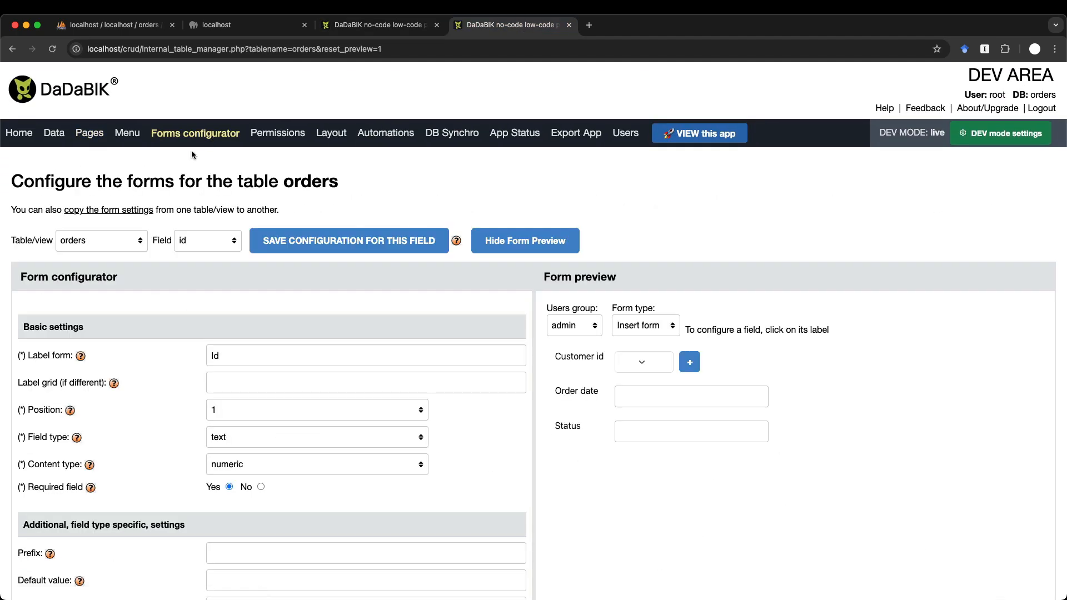
click(120, 243)
click(220, 276)
click(566, 426)
scroll(329, 415, down, 2)
scroll(329, 421, down, 10)
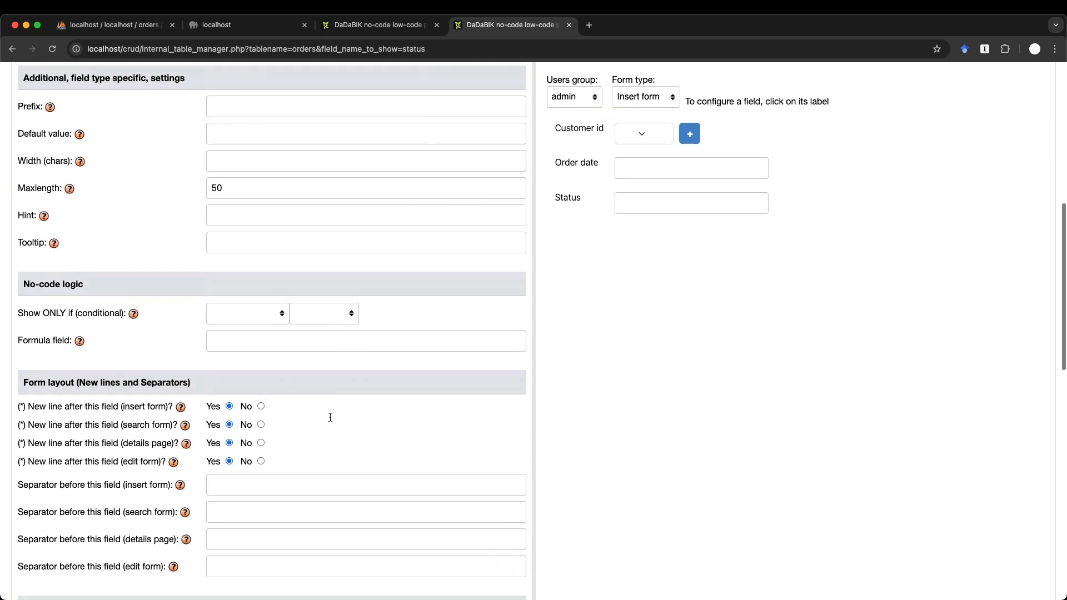
scroll(329, 416, down, 3)
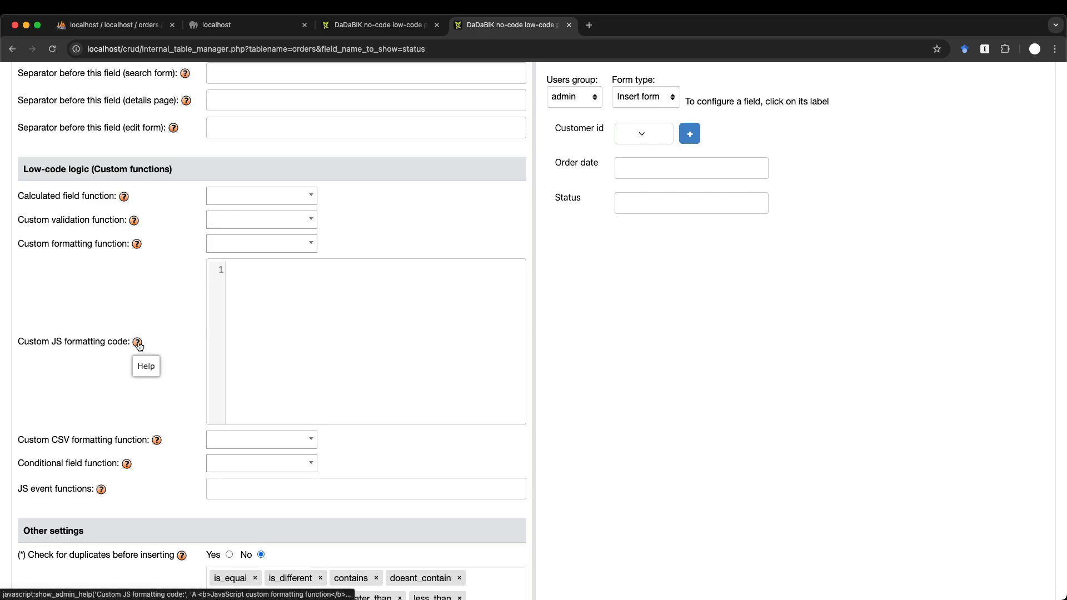
- Write an if branch returning the value in a color:red span when it equals 'pending'
click(388, 373)
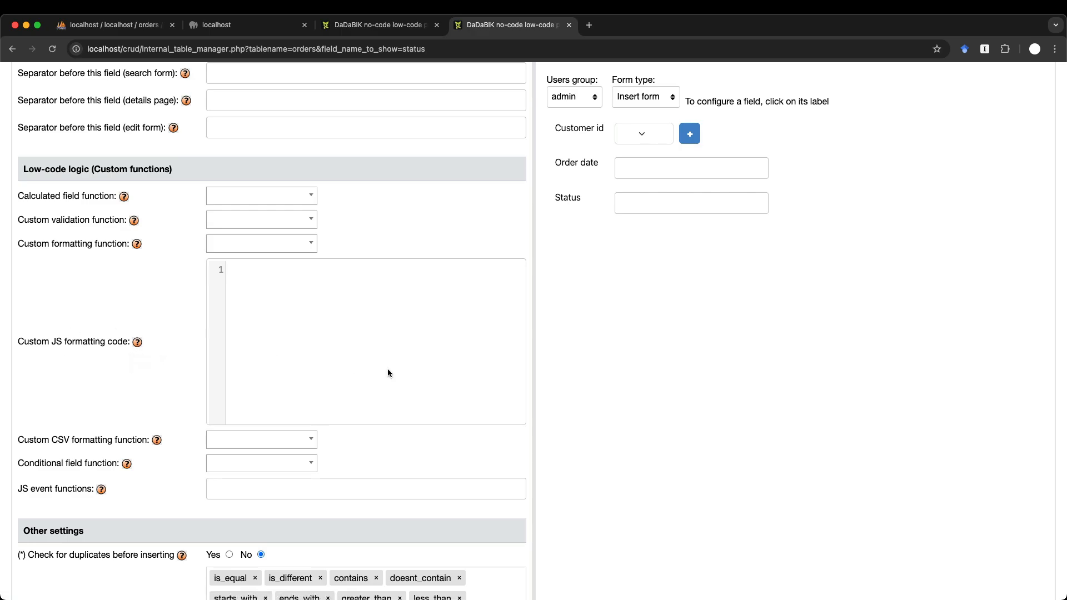
text(if (value )
text(=== )
text('pending)
text(){)
text(return '')
text(<span co)
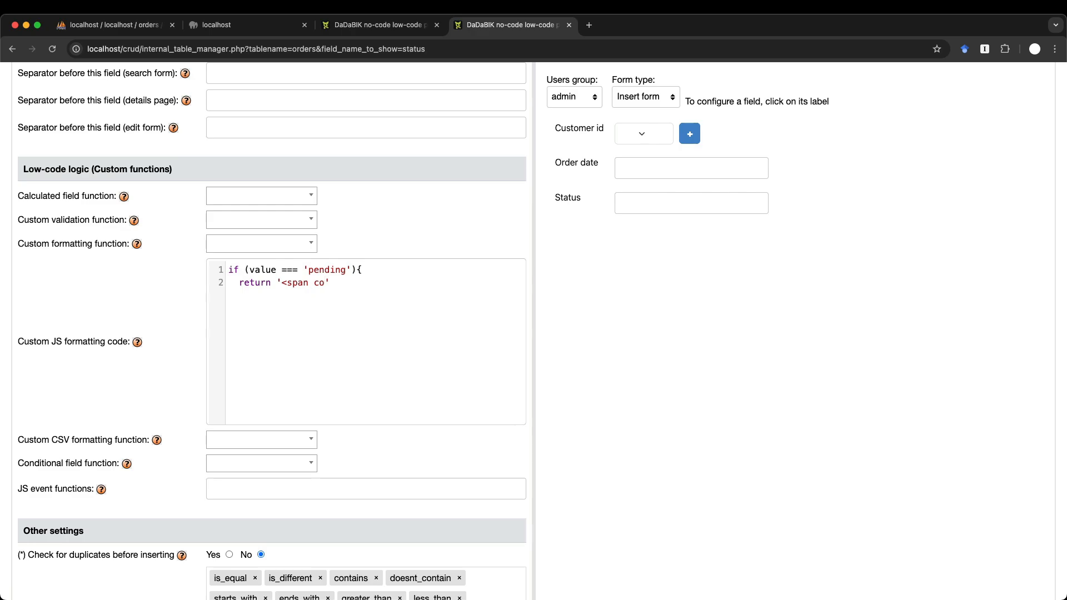
key(BackSpace)
key(BackSpace)
text(style="")
text(color:re)
text(d"'>)
key(BackSpace)
key(End)
text(+ value à)
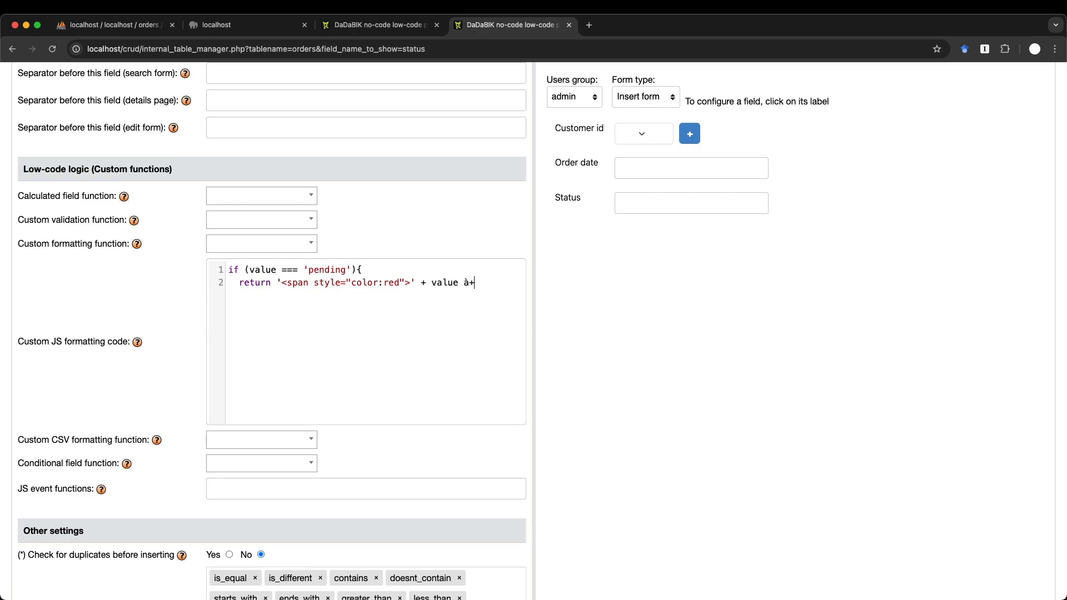
key(BackSpace)
text(+ '')
key(Left)
text(</span>)
key(Right)
text(;)
- Add an else branch that returns the value unchanged
drag(533, 344, 647, 345)
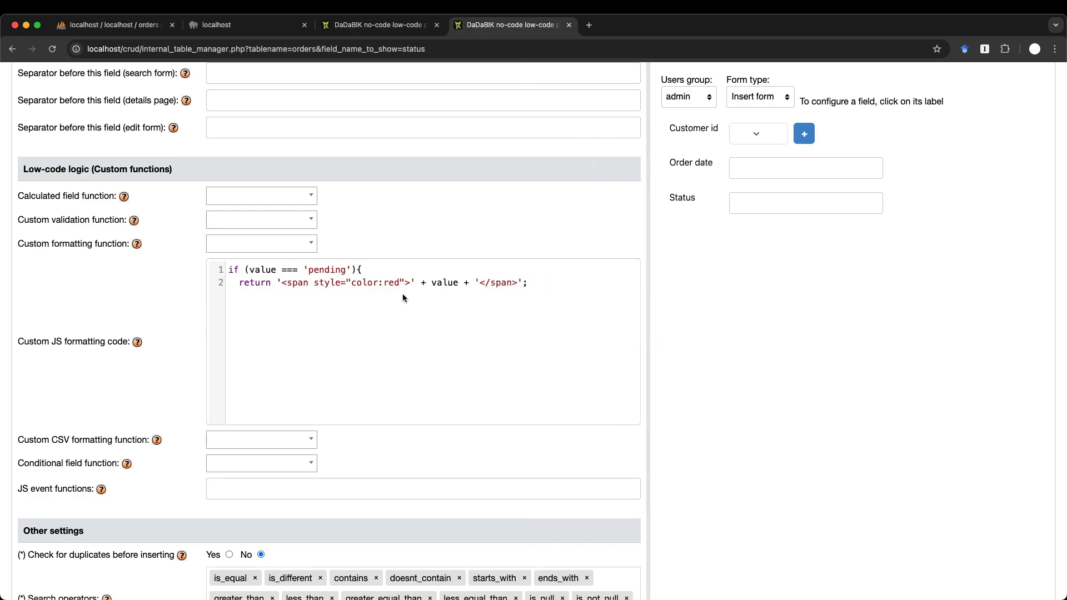
key(BackSpace)
text(;)
key(Return)
text(else{)
key(Return)
text(return value;)
key(Return)
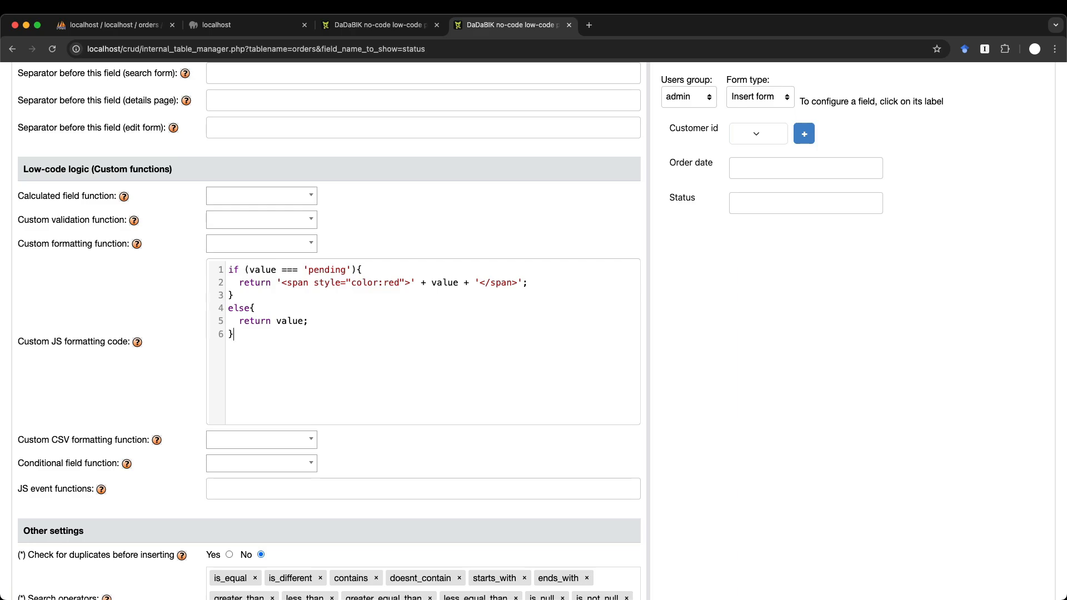
click(378, 25)
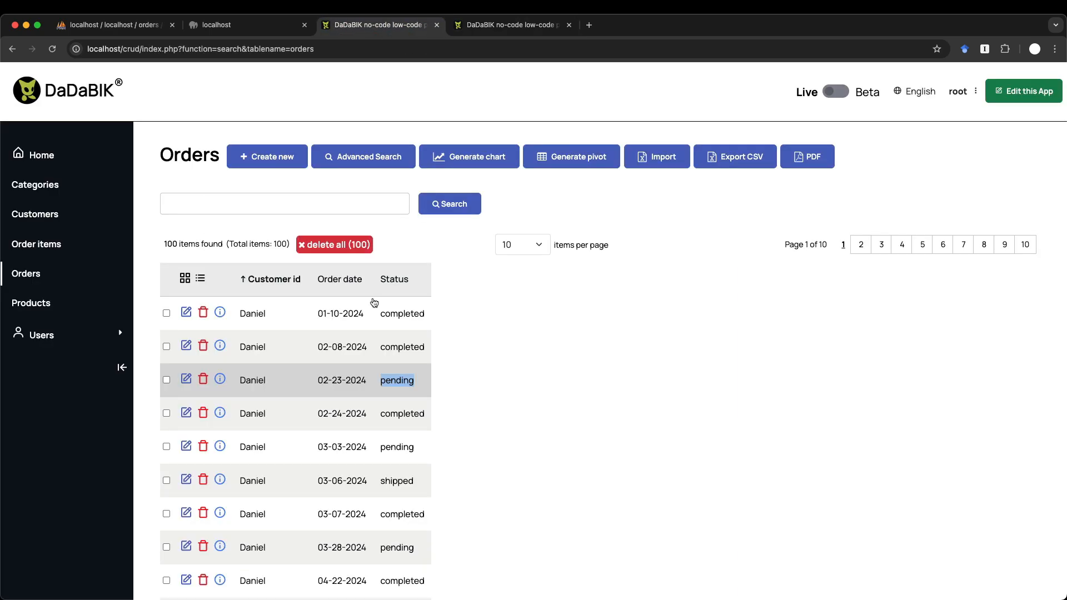
- View the 02-23-2024 order's details and go back to the Orders list
click(220, 379)
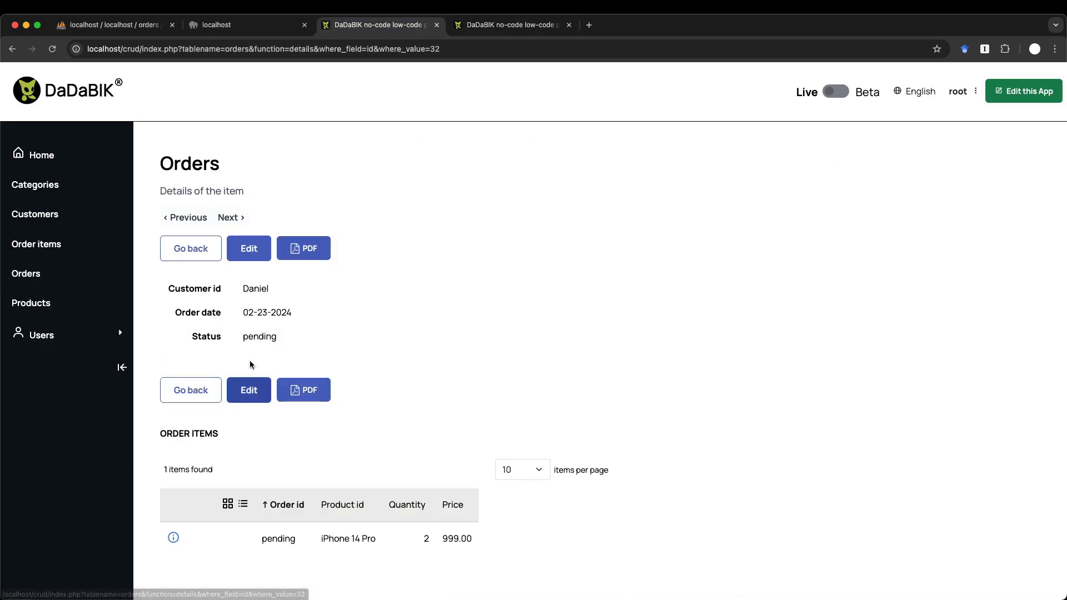
click(197, 250)
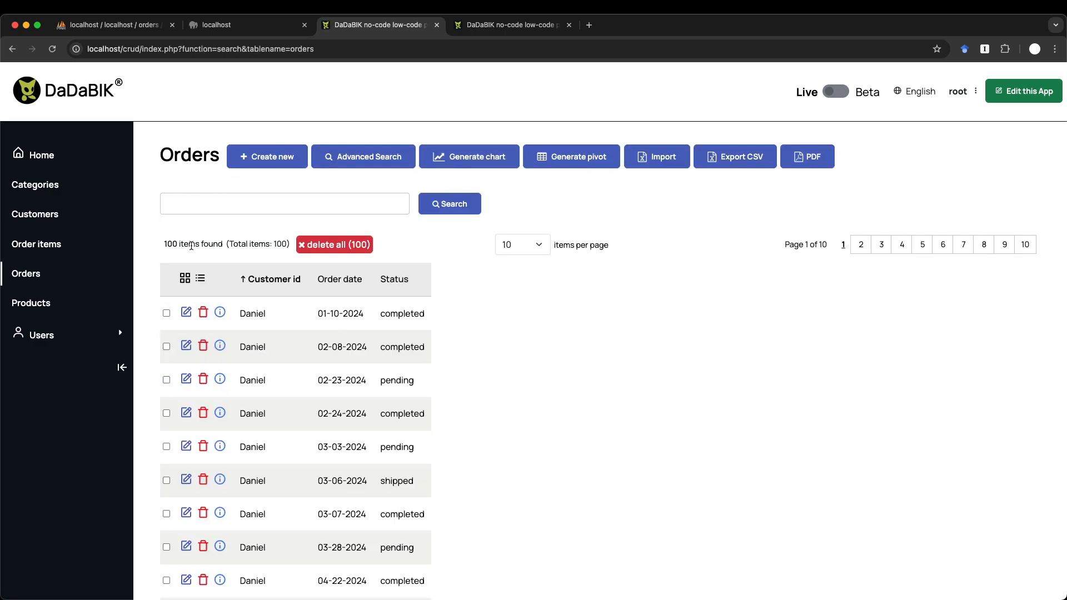
key(ctrl+Tab)
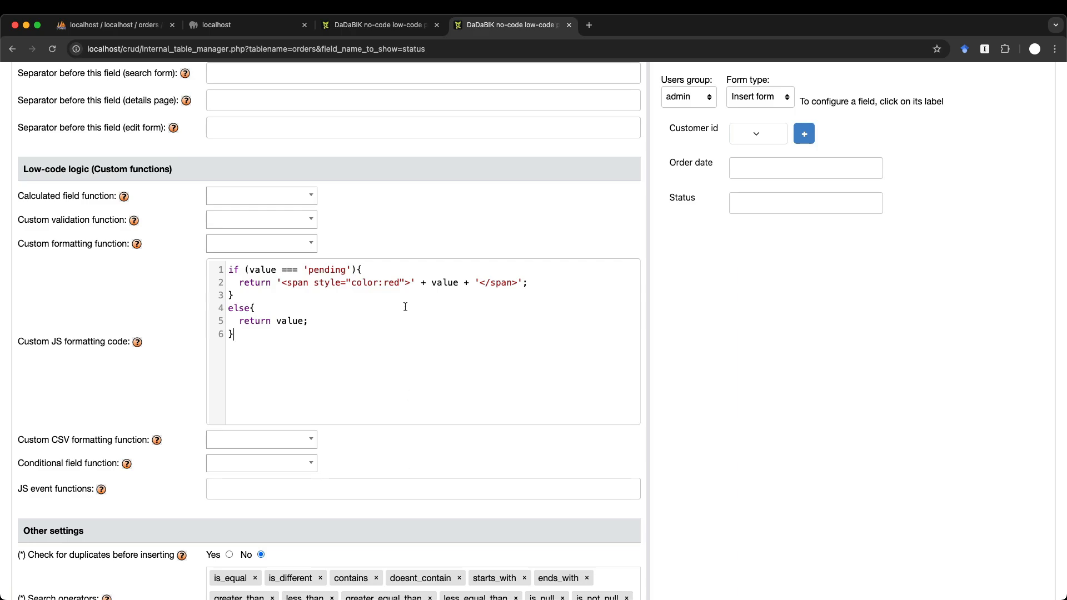
- Add the missing ';' after color:red and save the Status field configuration
click(400, 283)
text(;)
scroll(299, 321, down, 5)
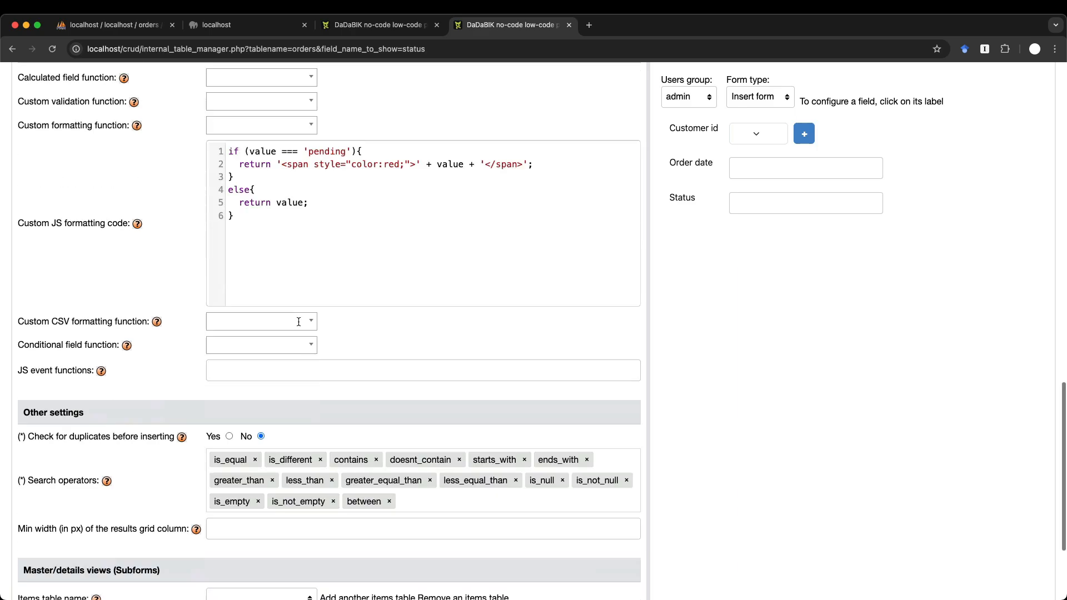
click(224, 515)
key(ctrl+shift+Tab)
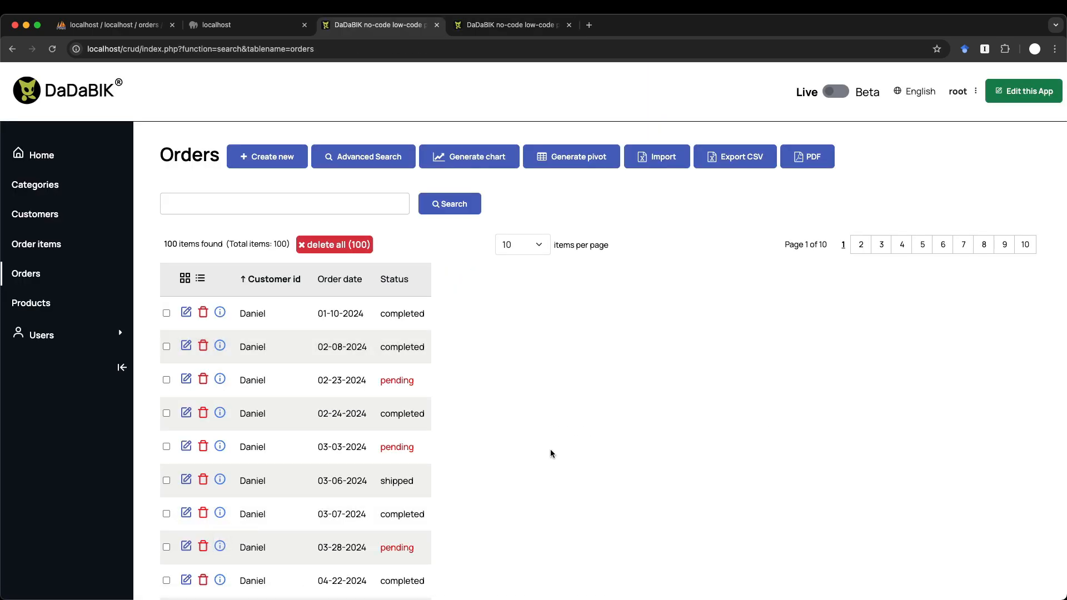
- Go back to the Forms configurator showing the saved orders Status field
scroll(550, 452, down, 1)
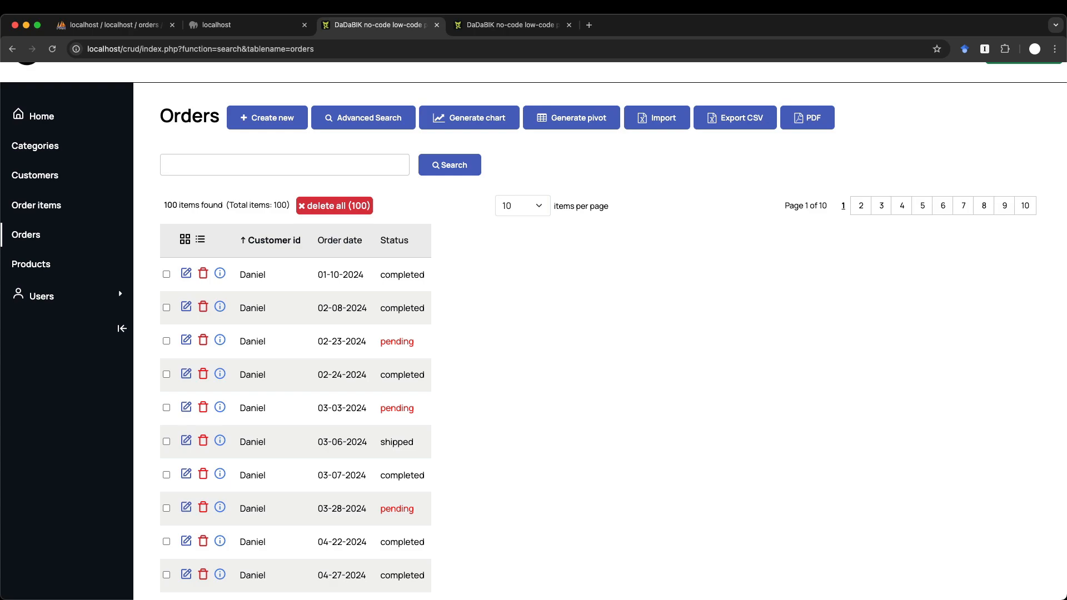
click(506, 24)
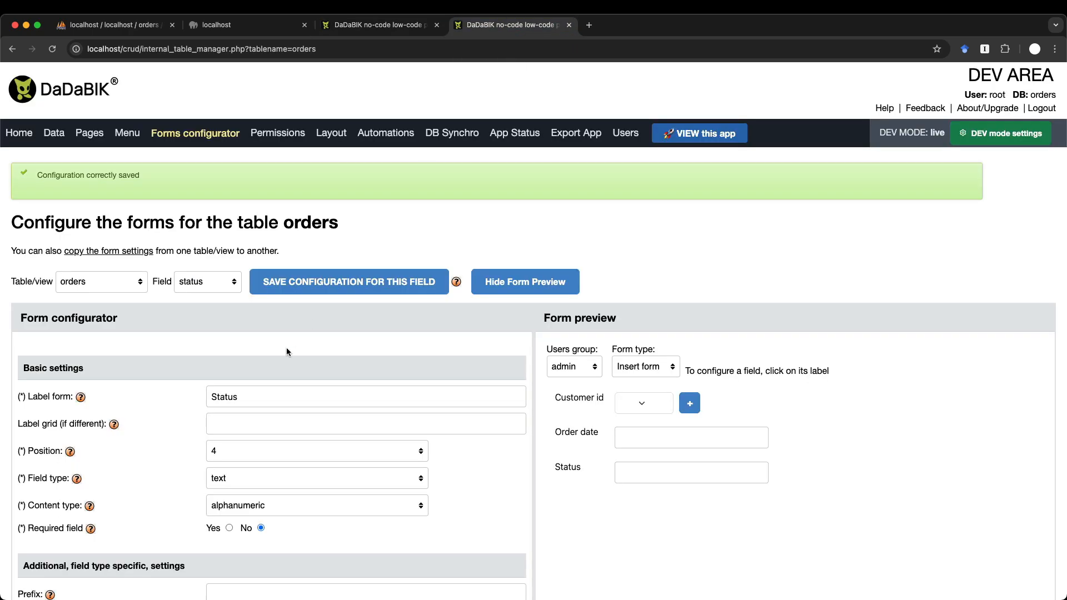
- Return to the 100-item Orders list with pending statuses displayed in red
scroll(286, 348, down, 4)
scroll(287, 352, down, 5)
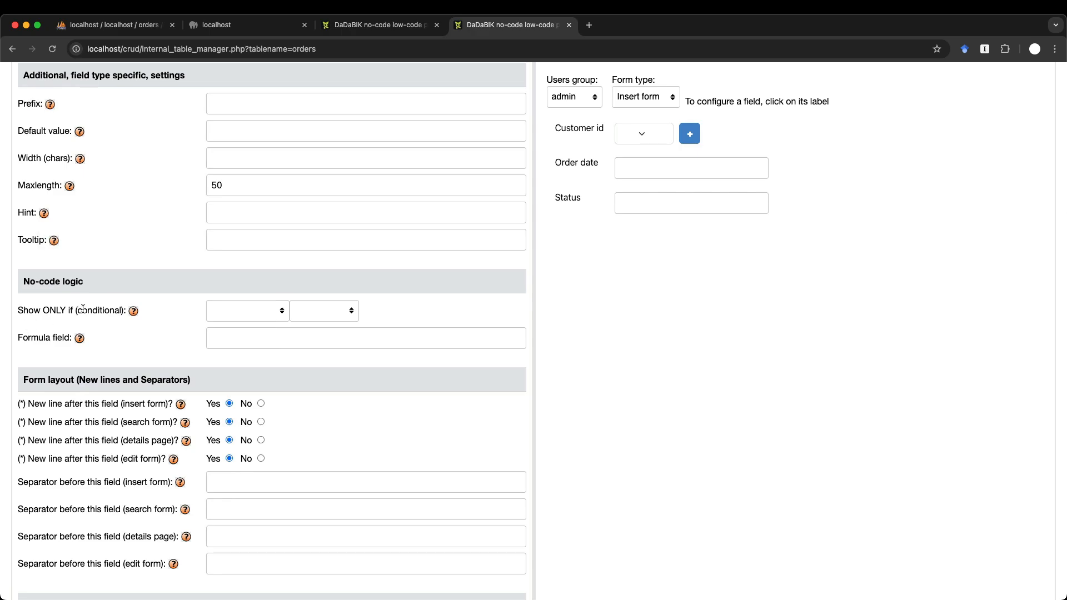
click(377, 28)
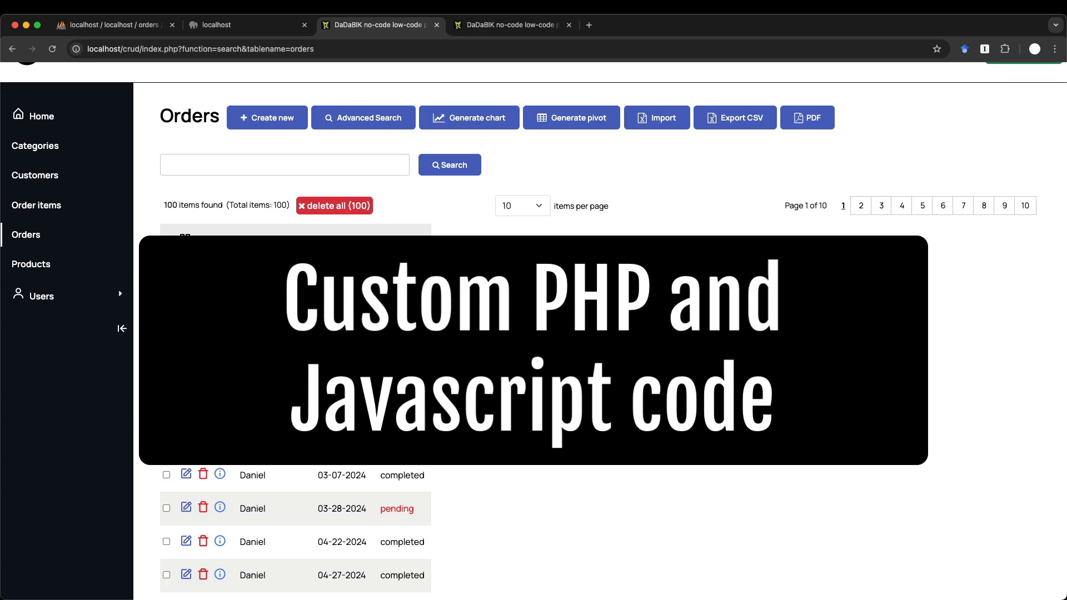
- Reload the Orders list and open the completed 01-10-2024 order with its 2 order items for editing
click(48, 238)
click(186, 312)
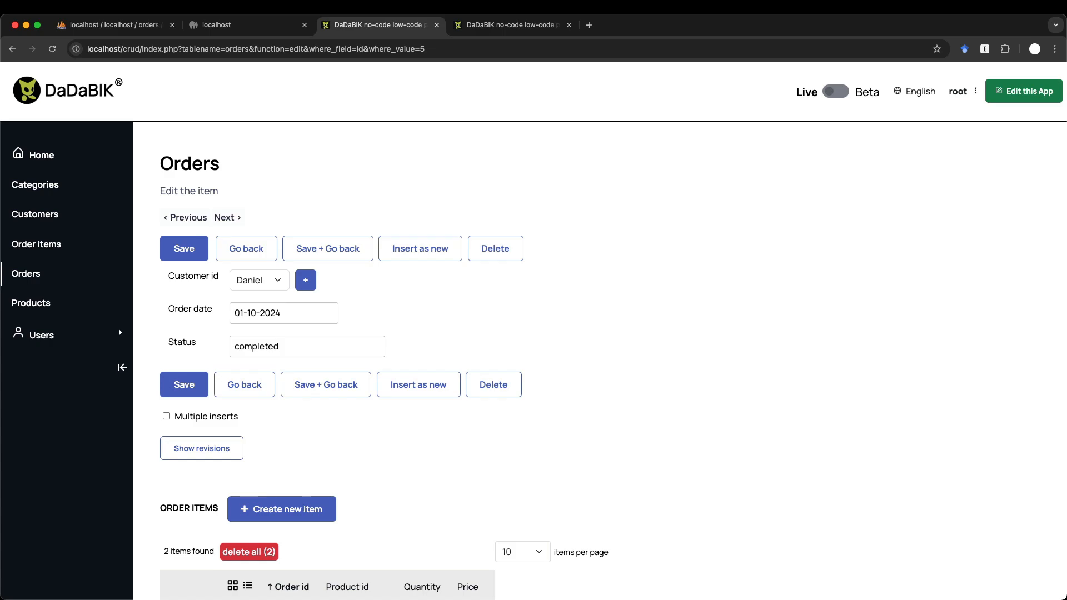
scroll(398, 323, down, 1)
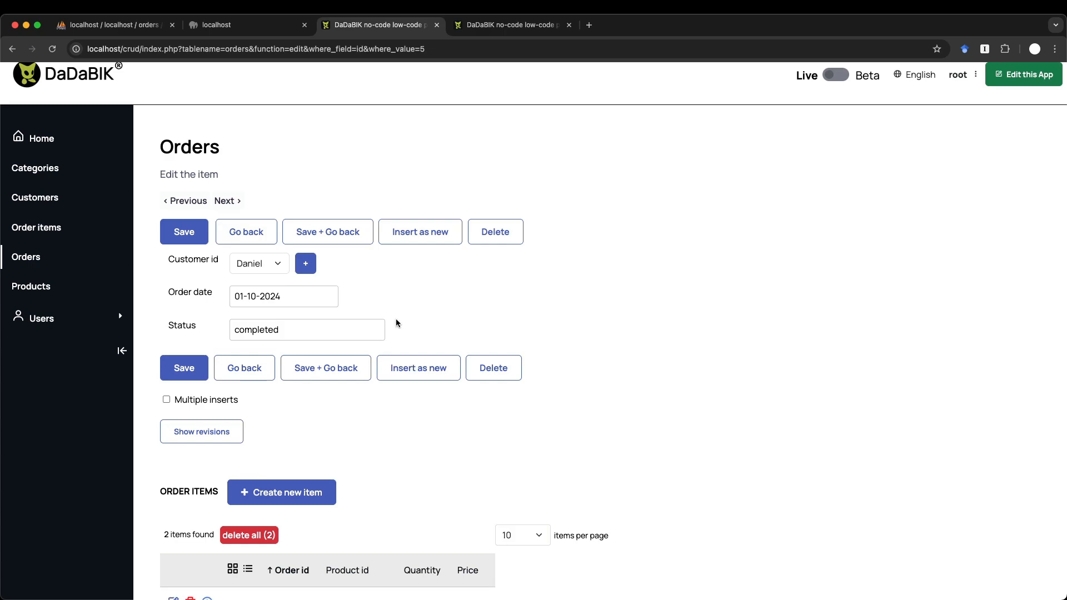